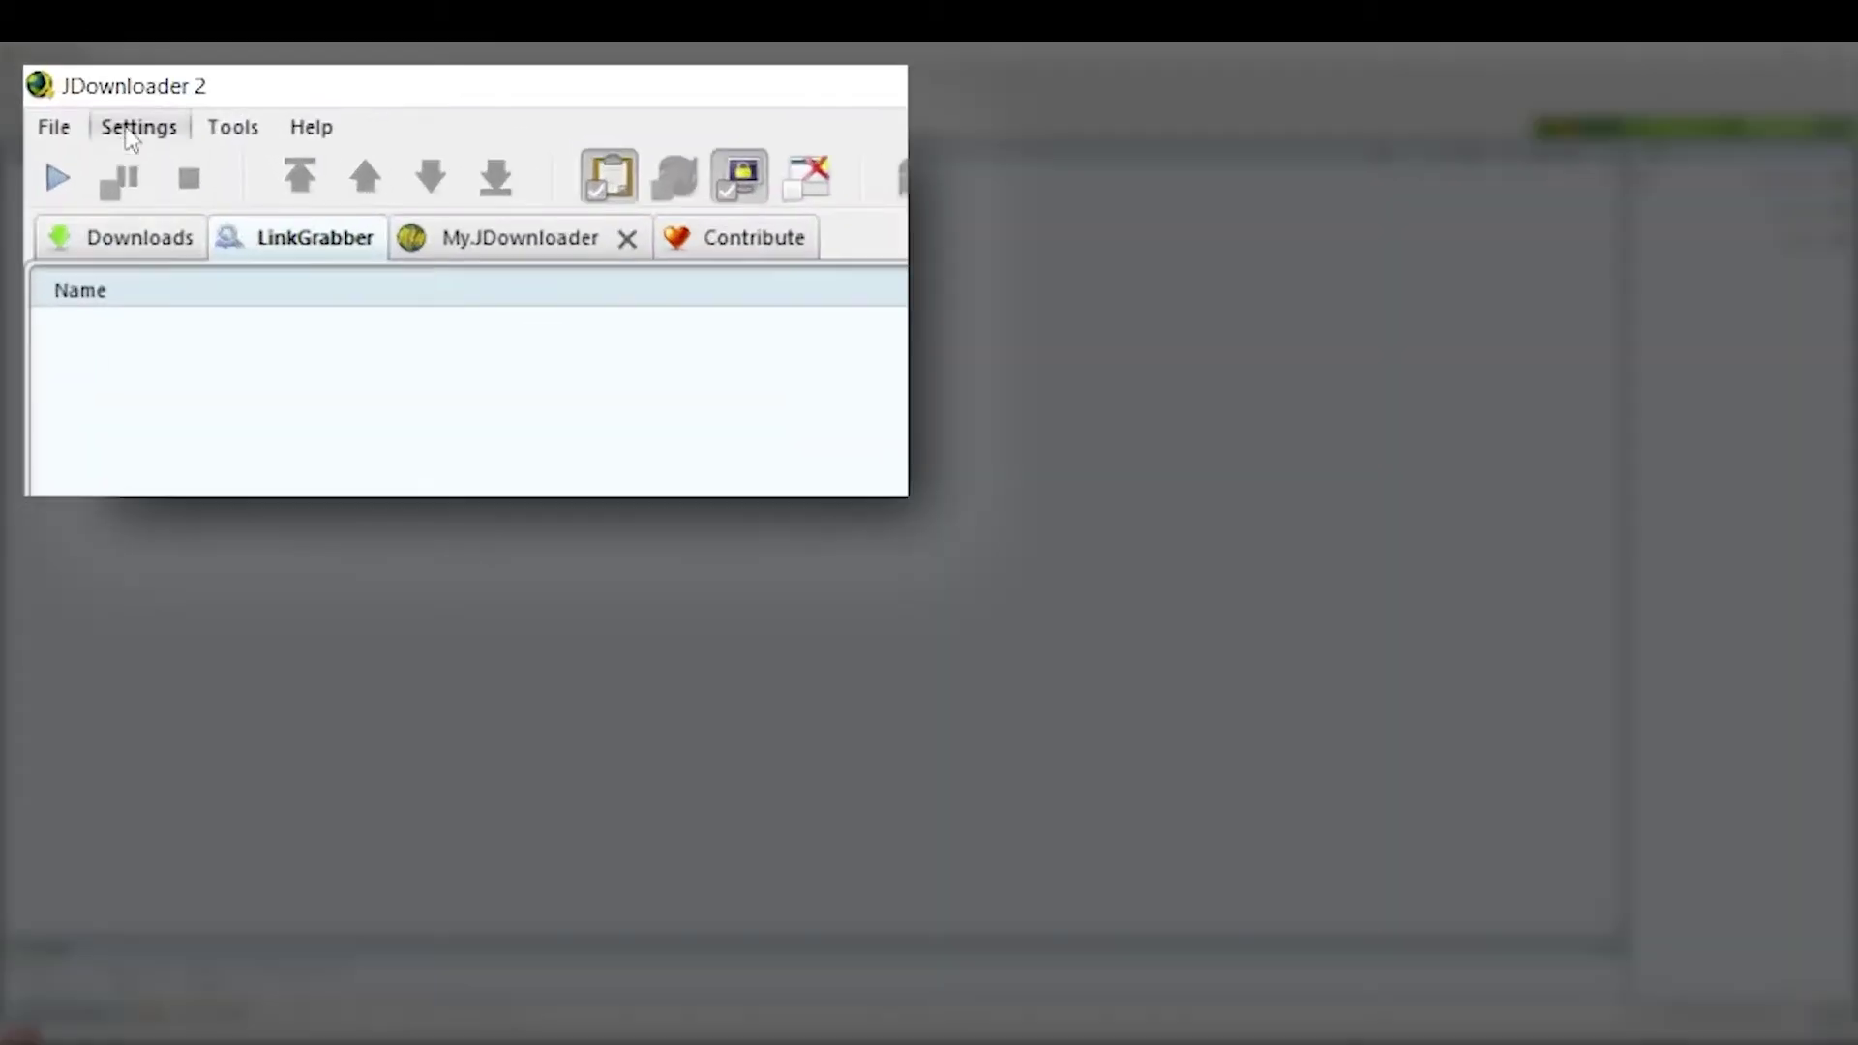
# Set Look And Feel Theme to BLACK_EYE in Advanced Settings and confirm installing it
pyautogui.click(56, 74)
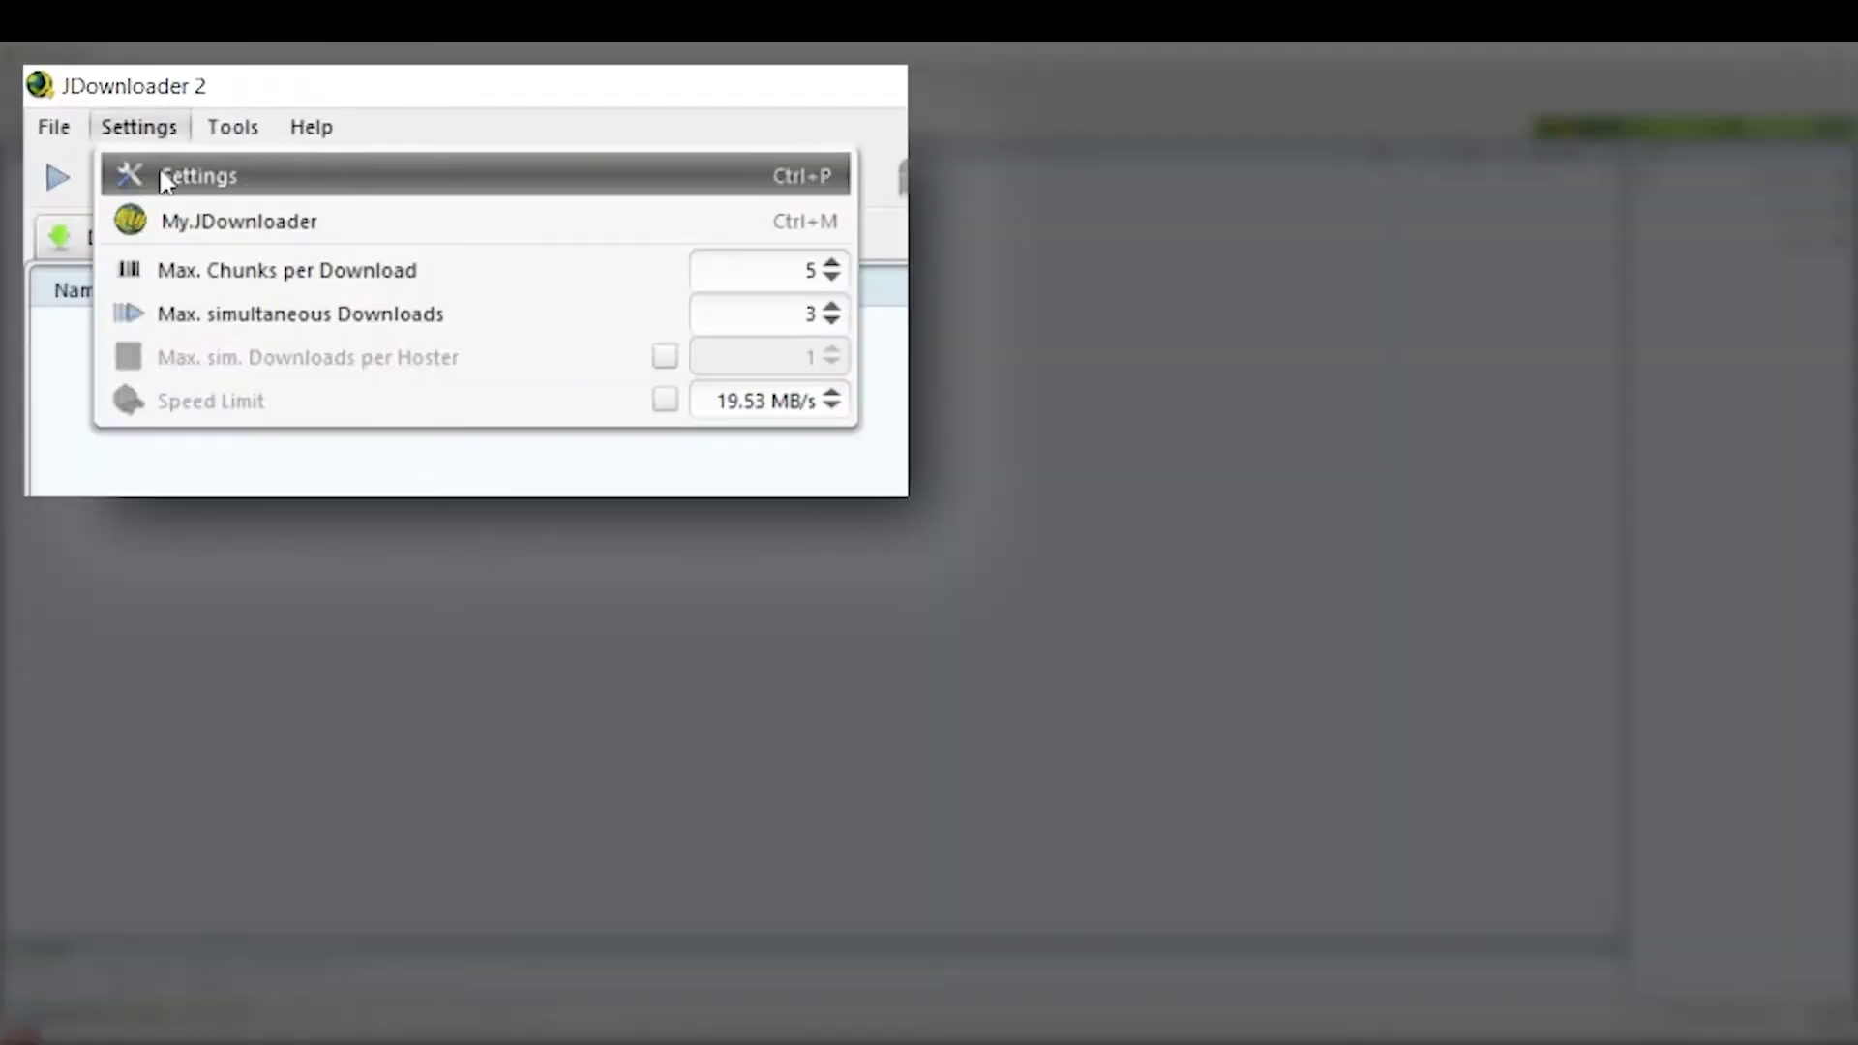
pyautogui.click(161, 178)
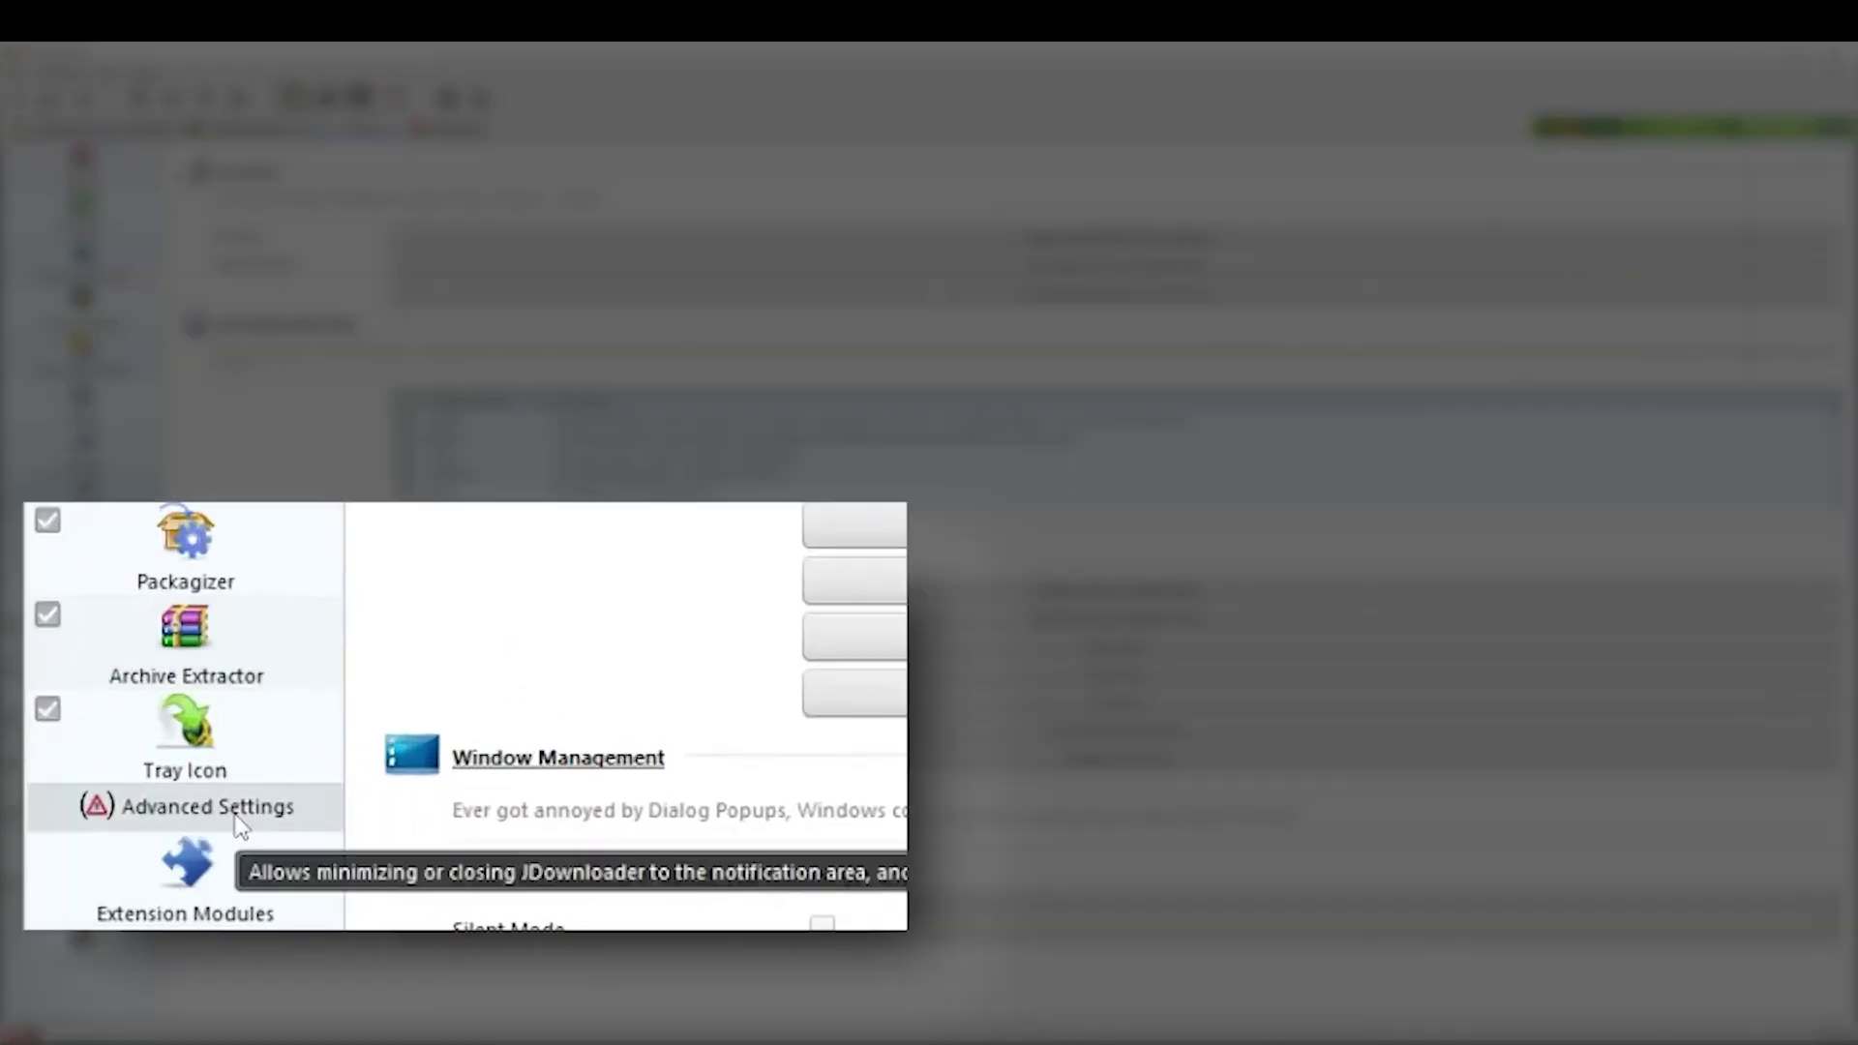
pyautogui.click(218, 807)
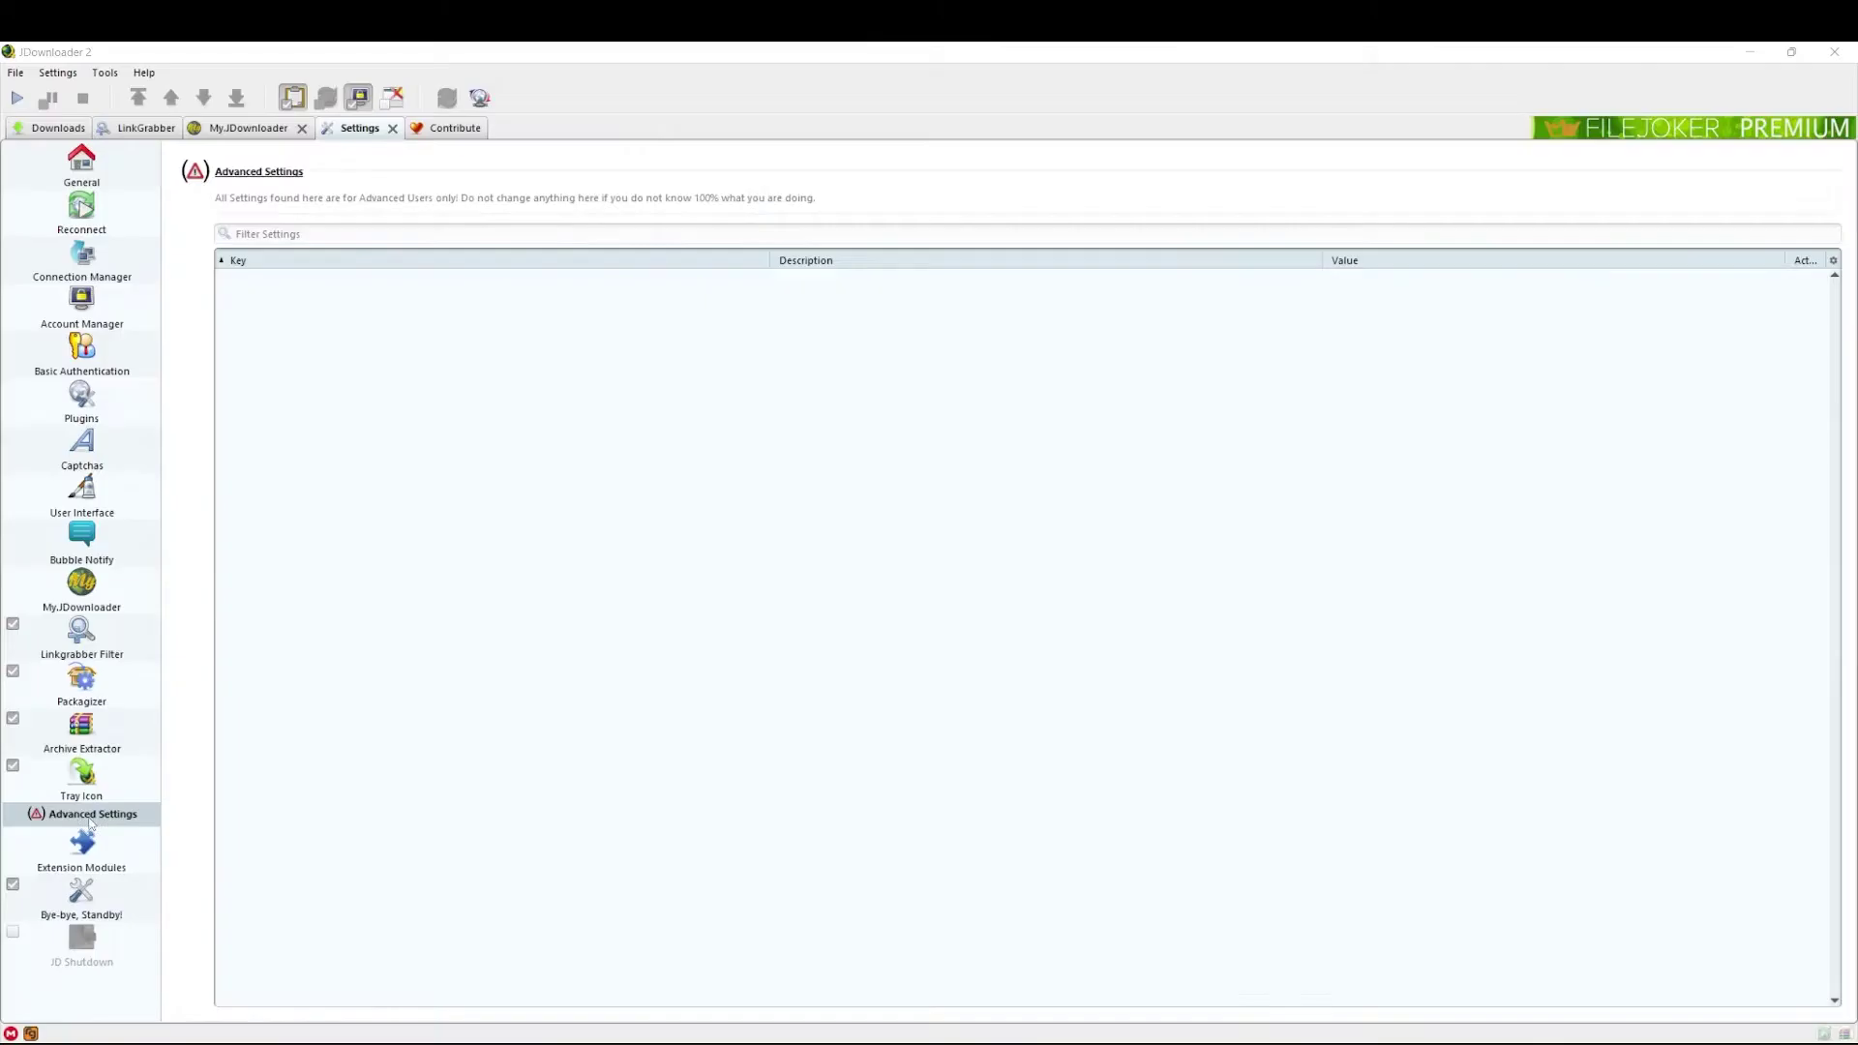
pyautogui.click(1168, 590)
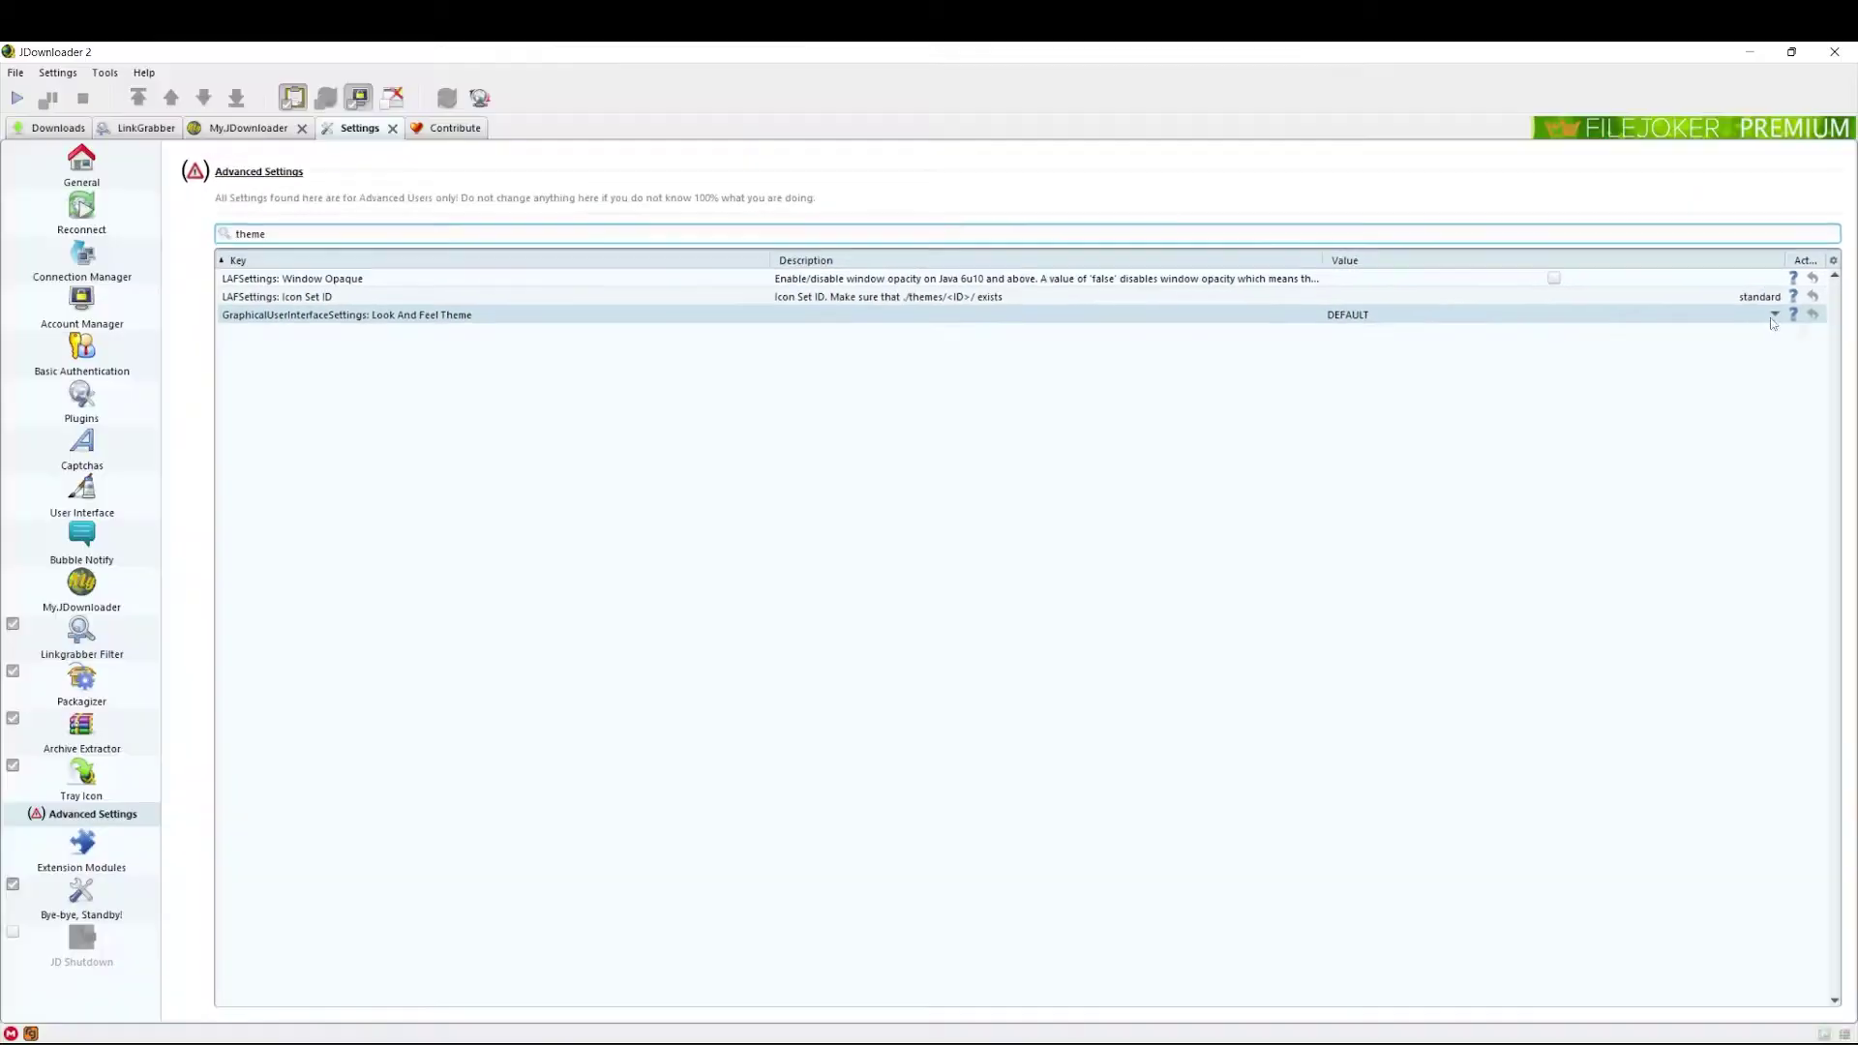
pyautogui.click(1771, 315)
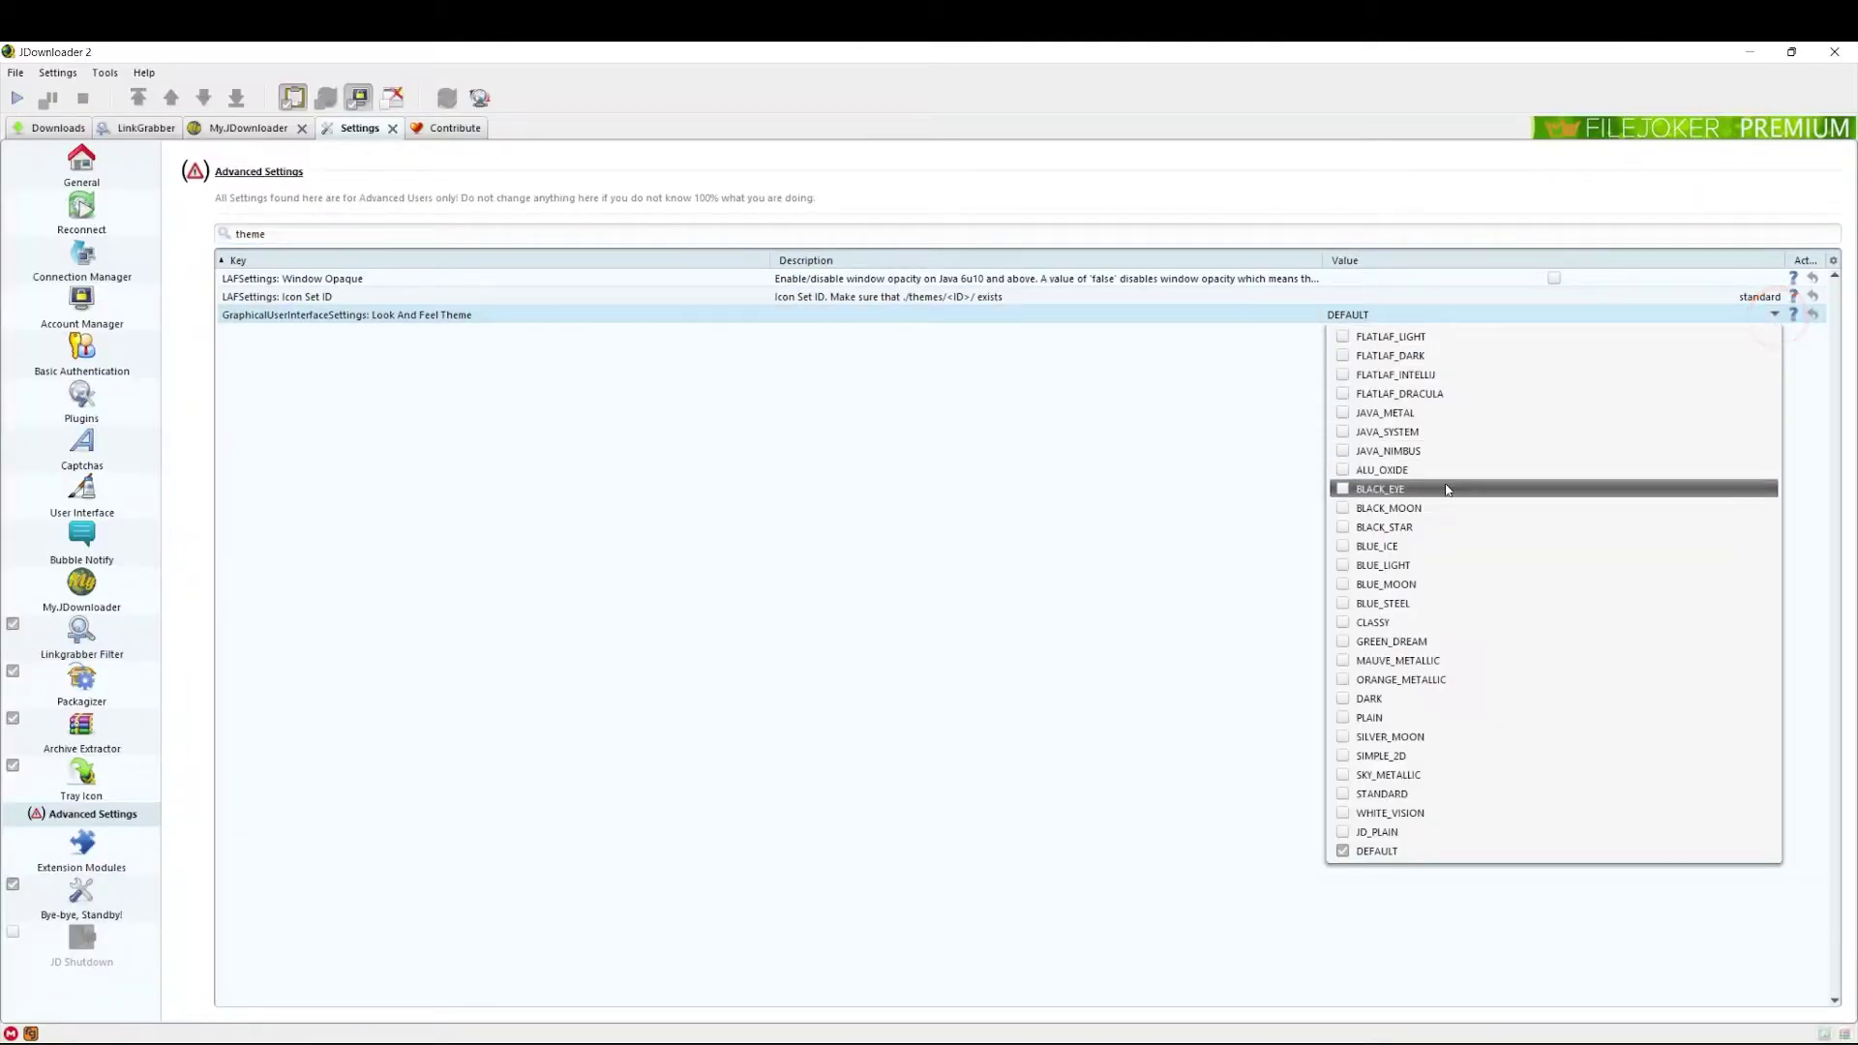
pyautogui.click(1343, 491)
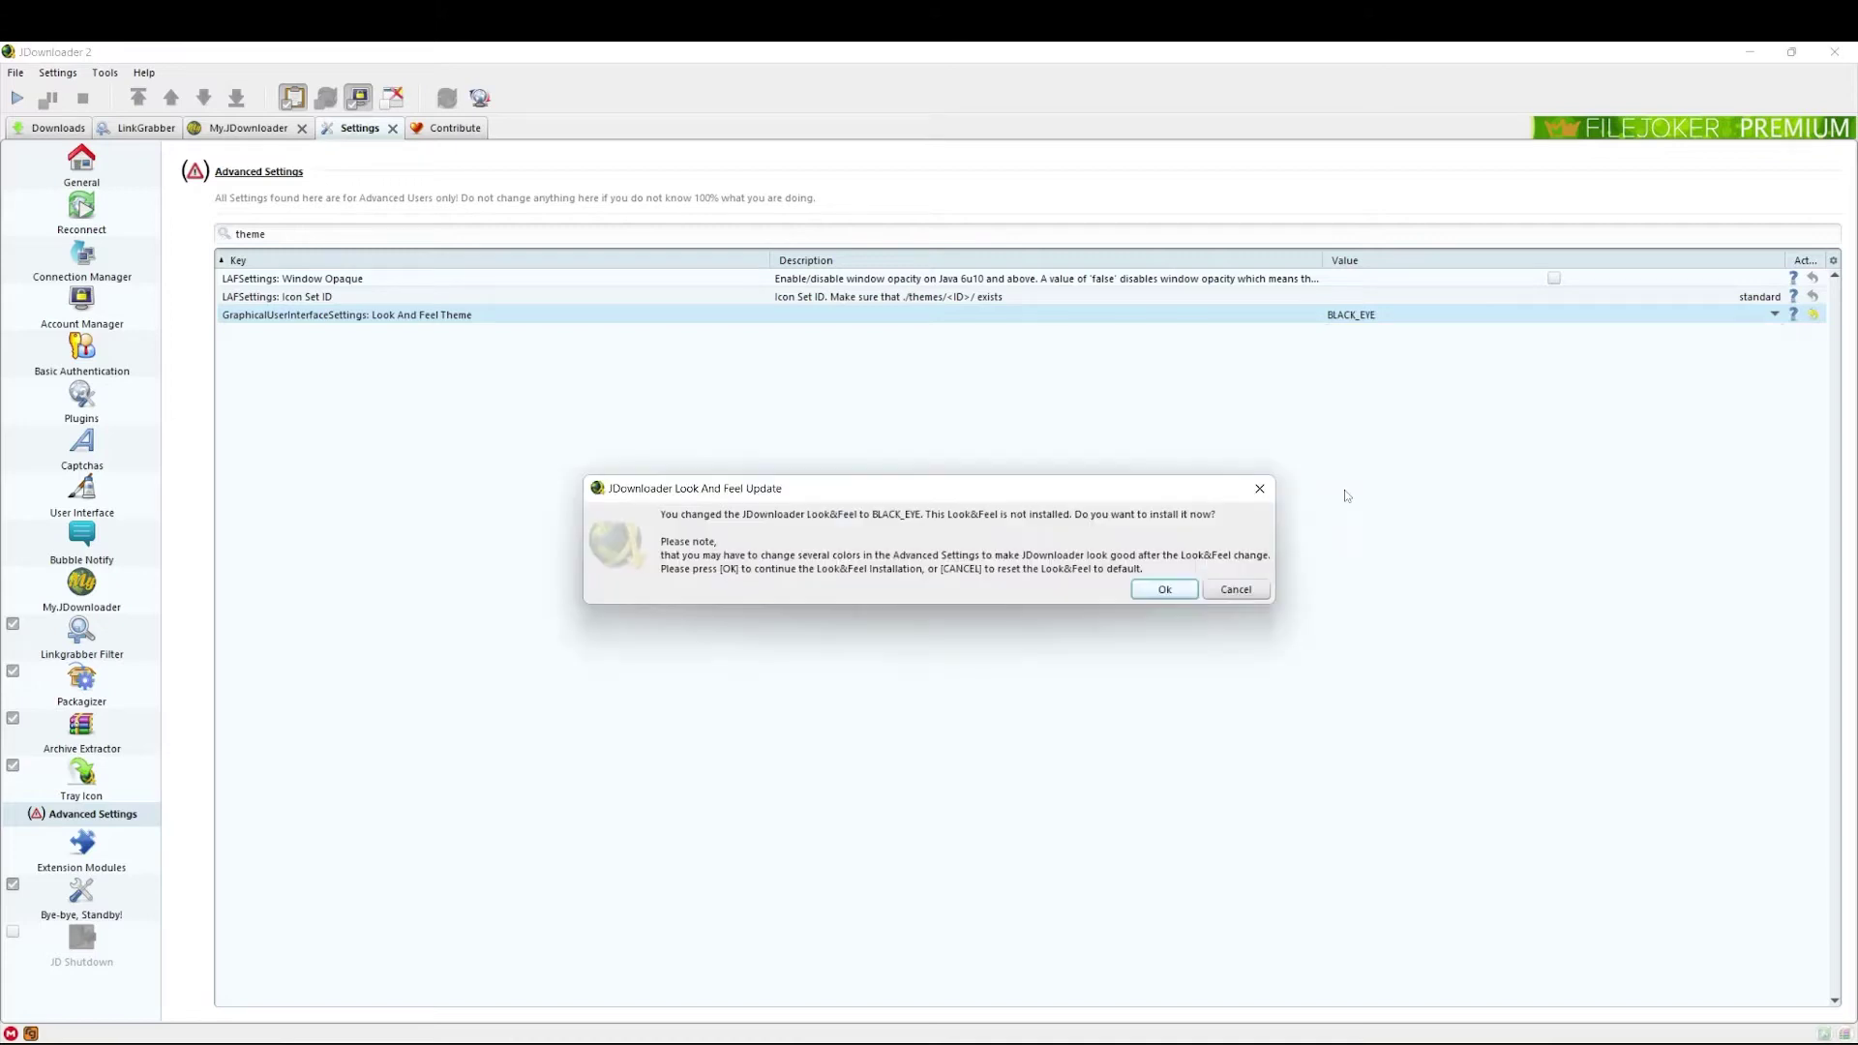
pyautogui.click(1161, 590)
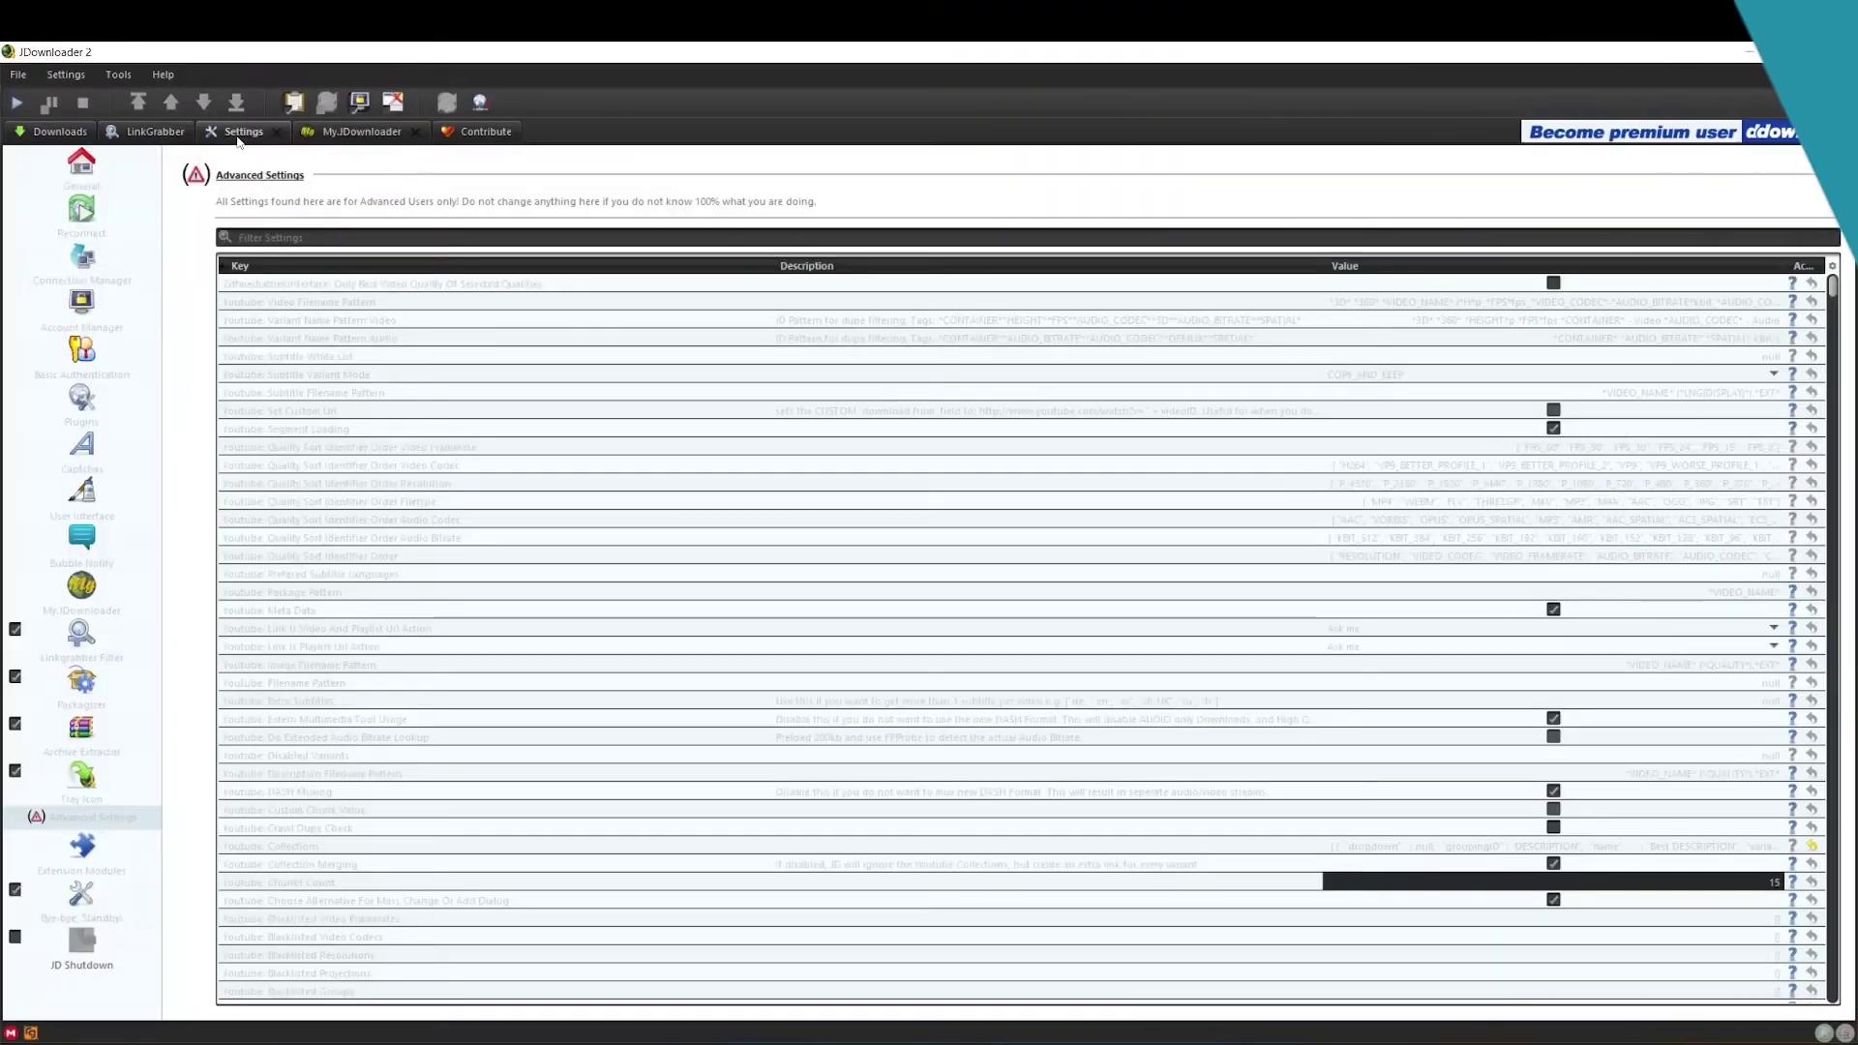
# Filter the advanced settings by 'color back'
pyautogui.click(329, 239)
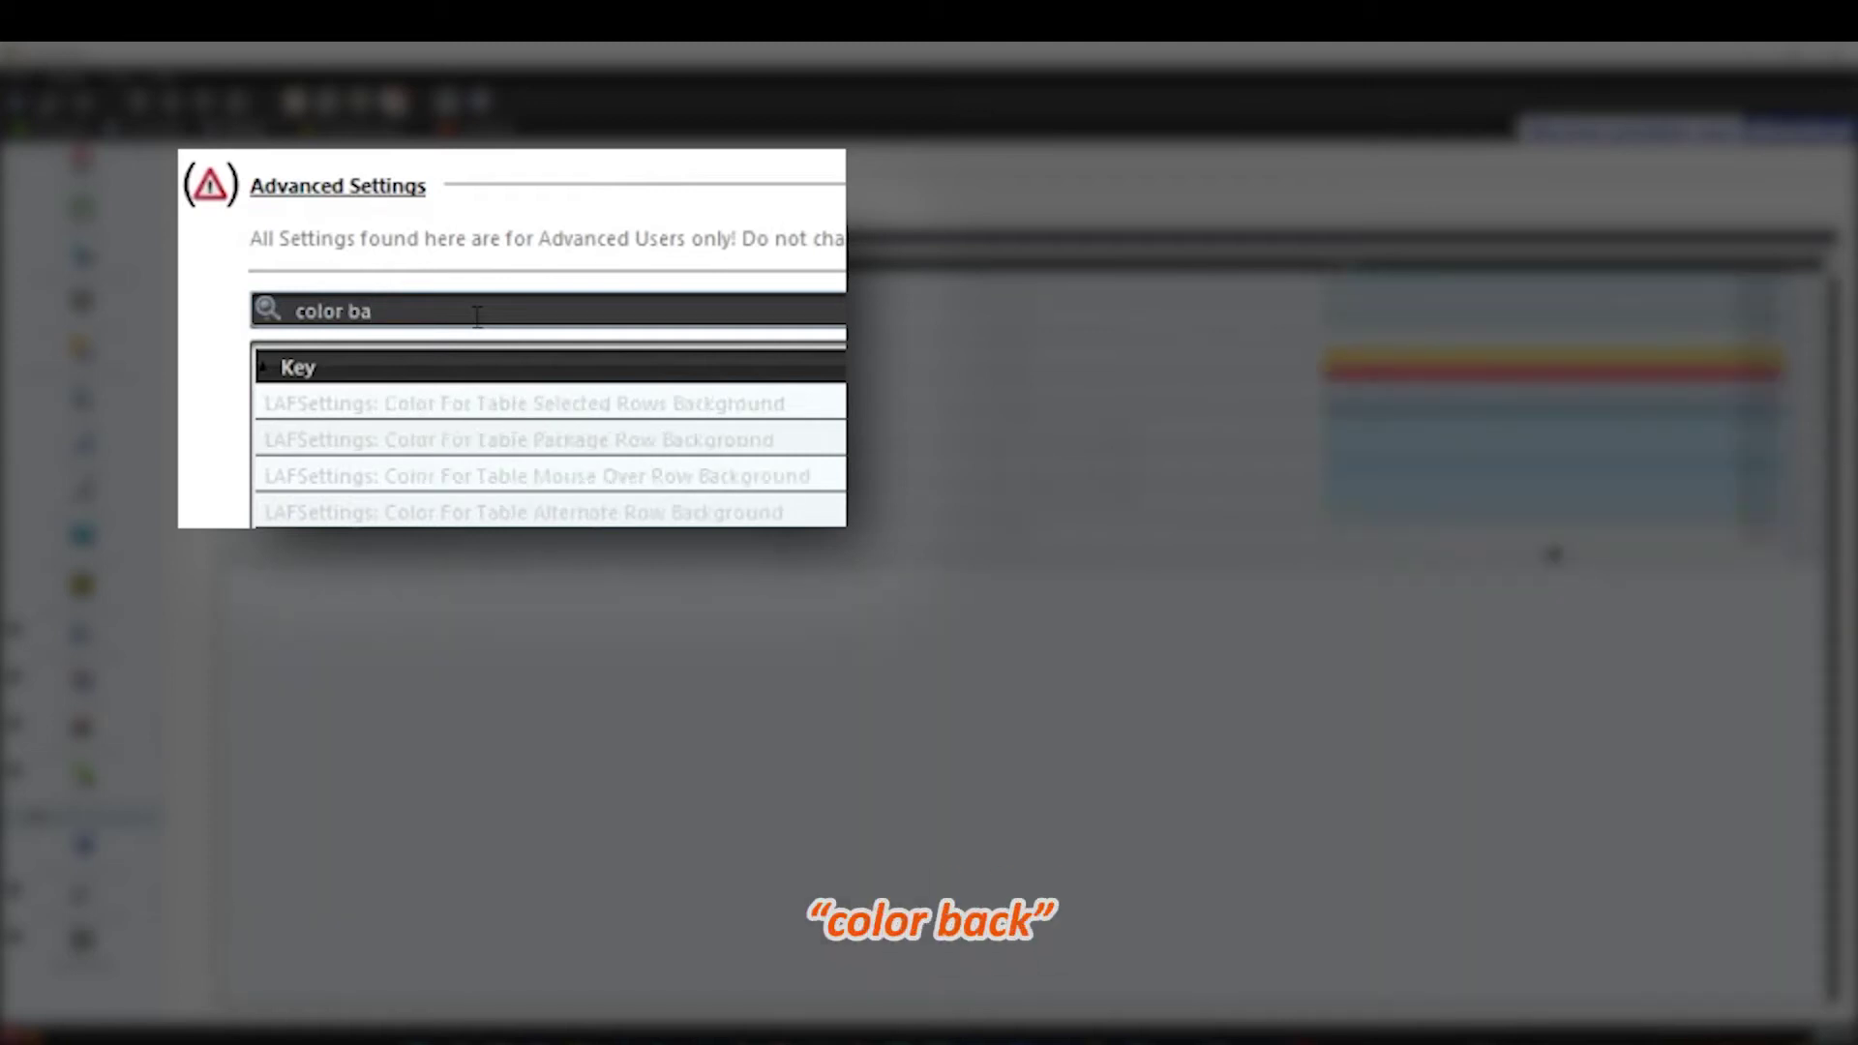
pyautogui.write('c')
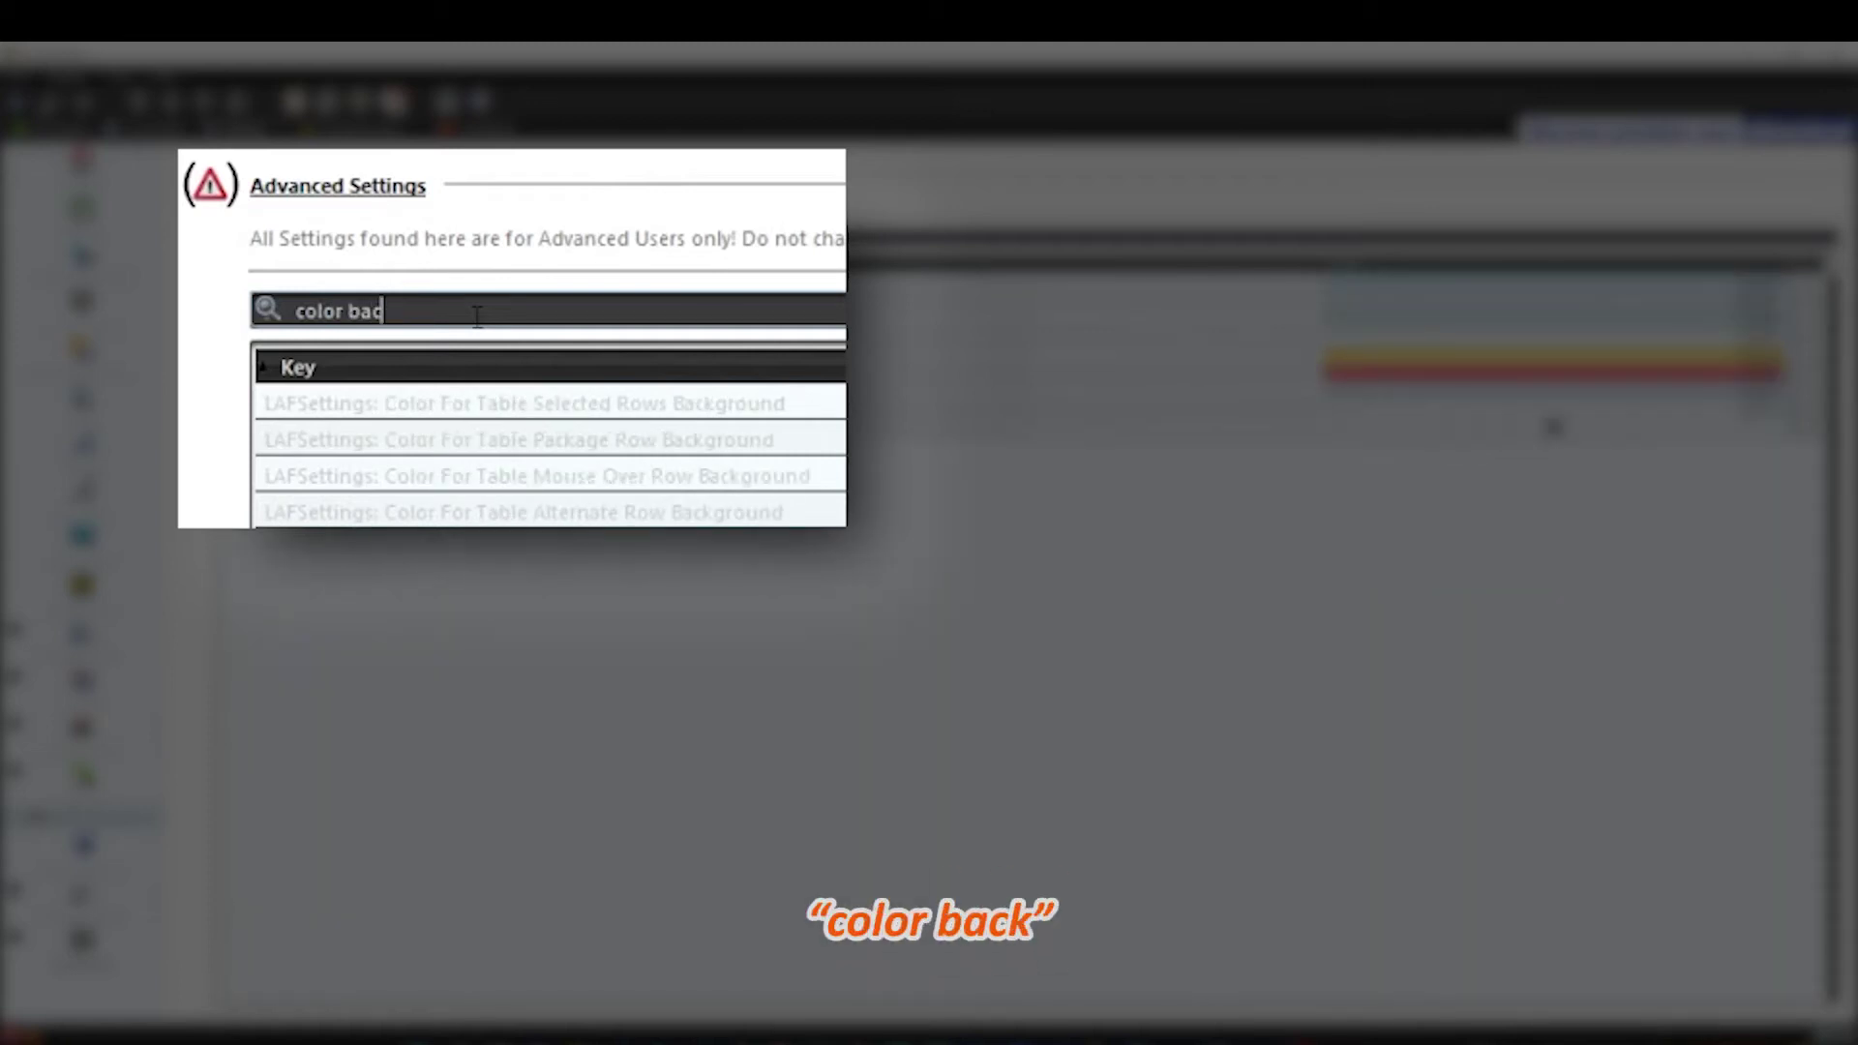
pyautogui.write('k')
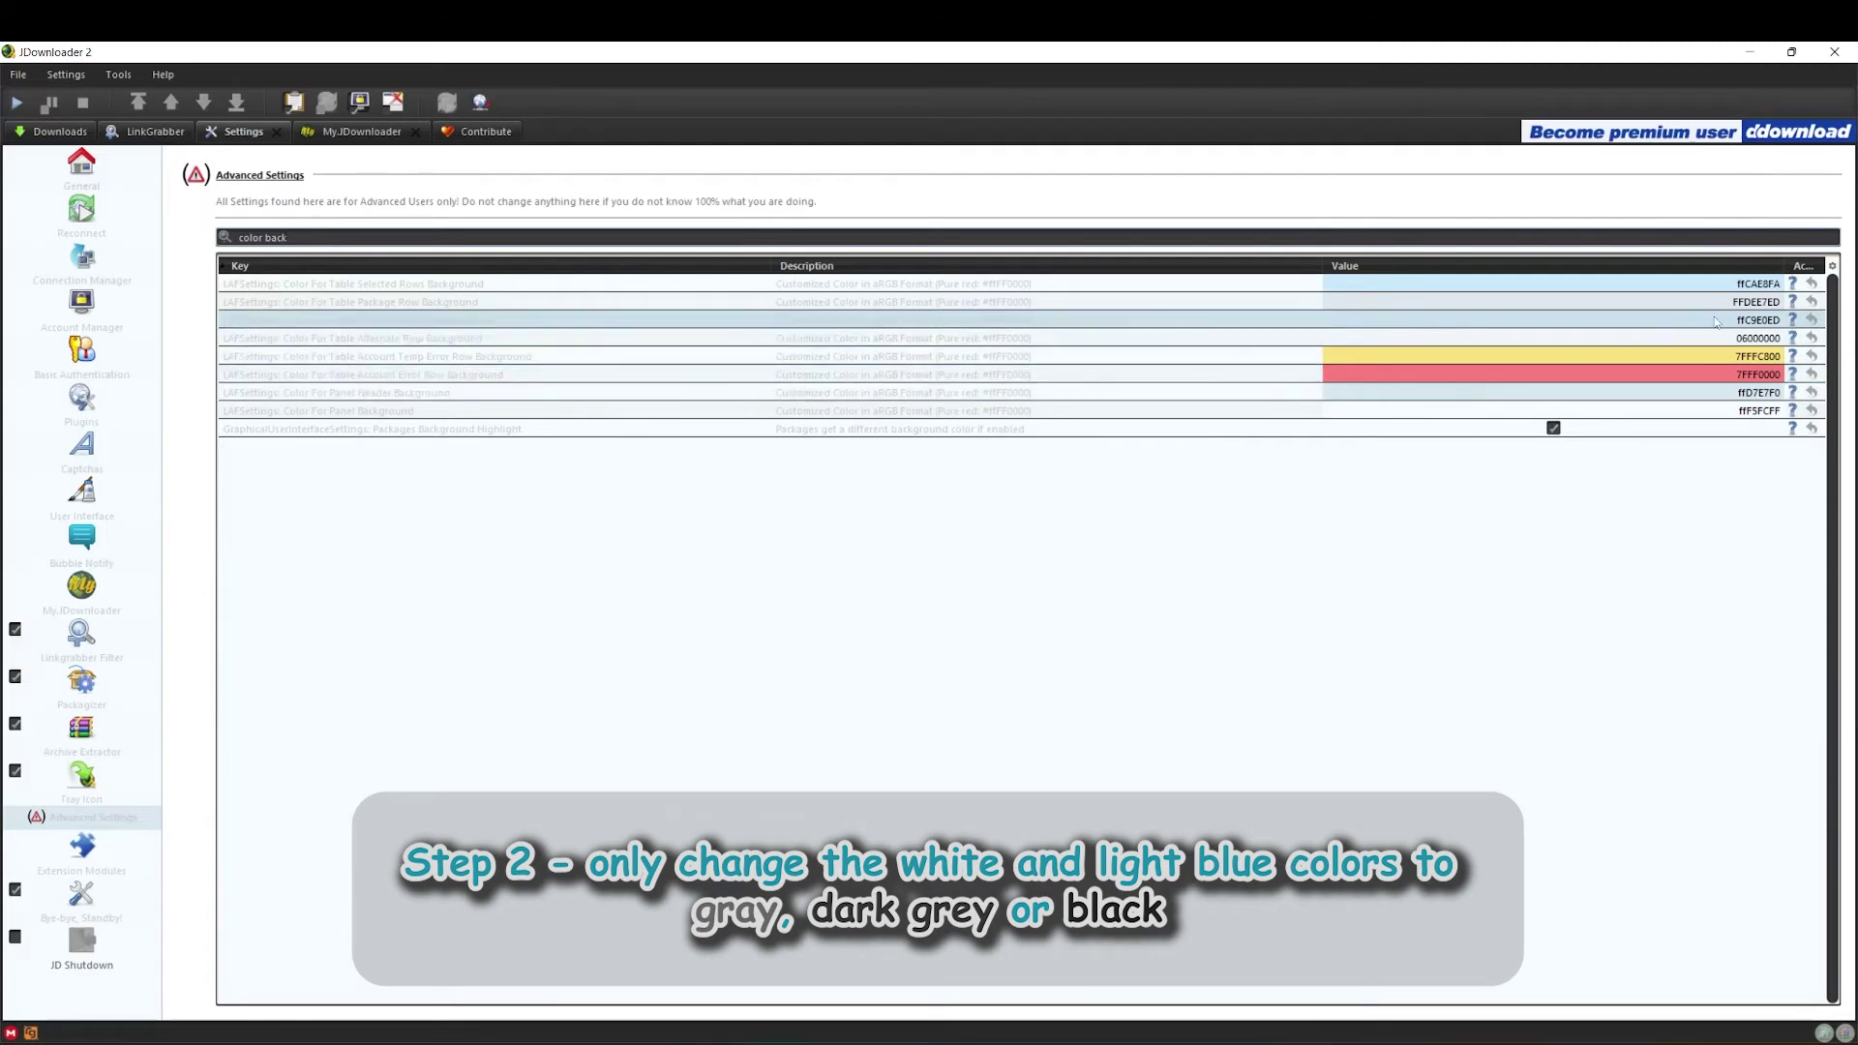
# Change the selected-rows background colour from CAE8FA to grey 666666
pyautogui.click(1759, 286)
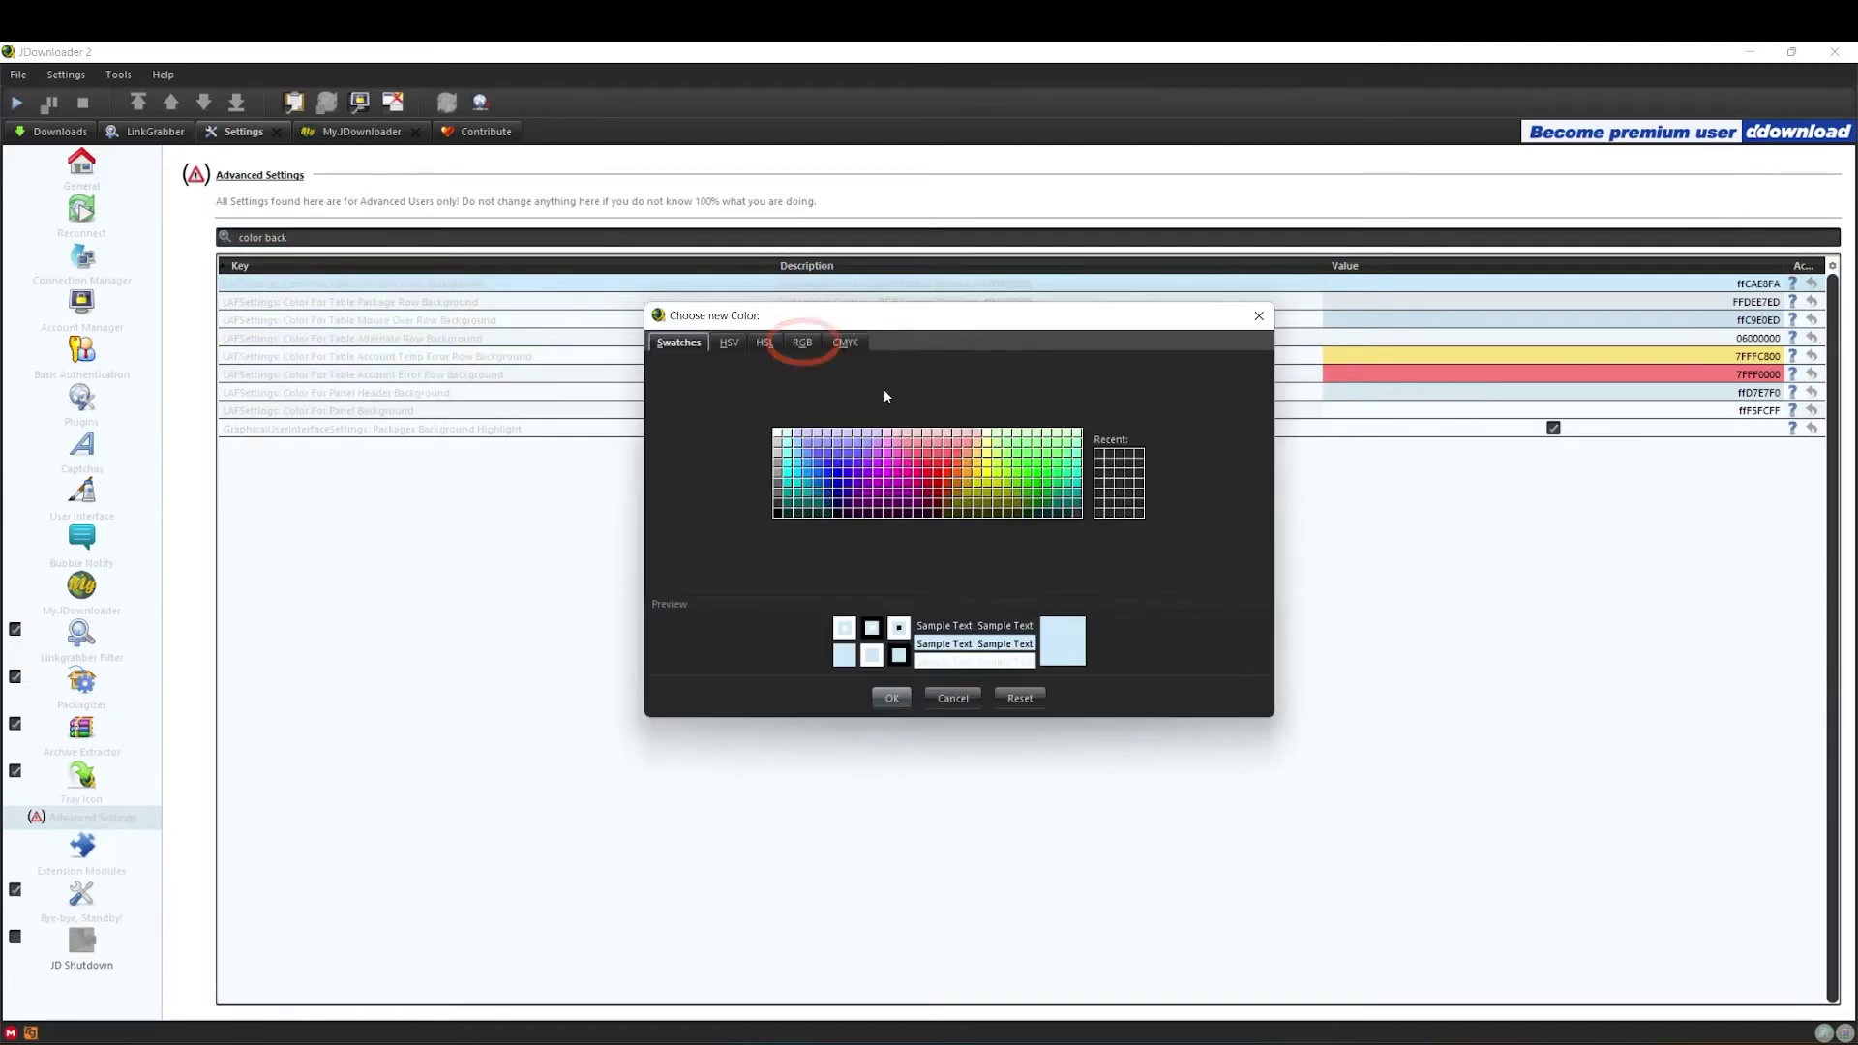
pyautogui.click(806, 351)
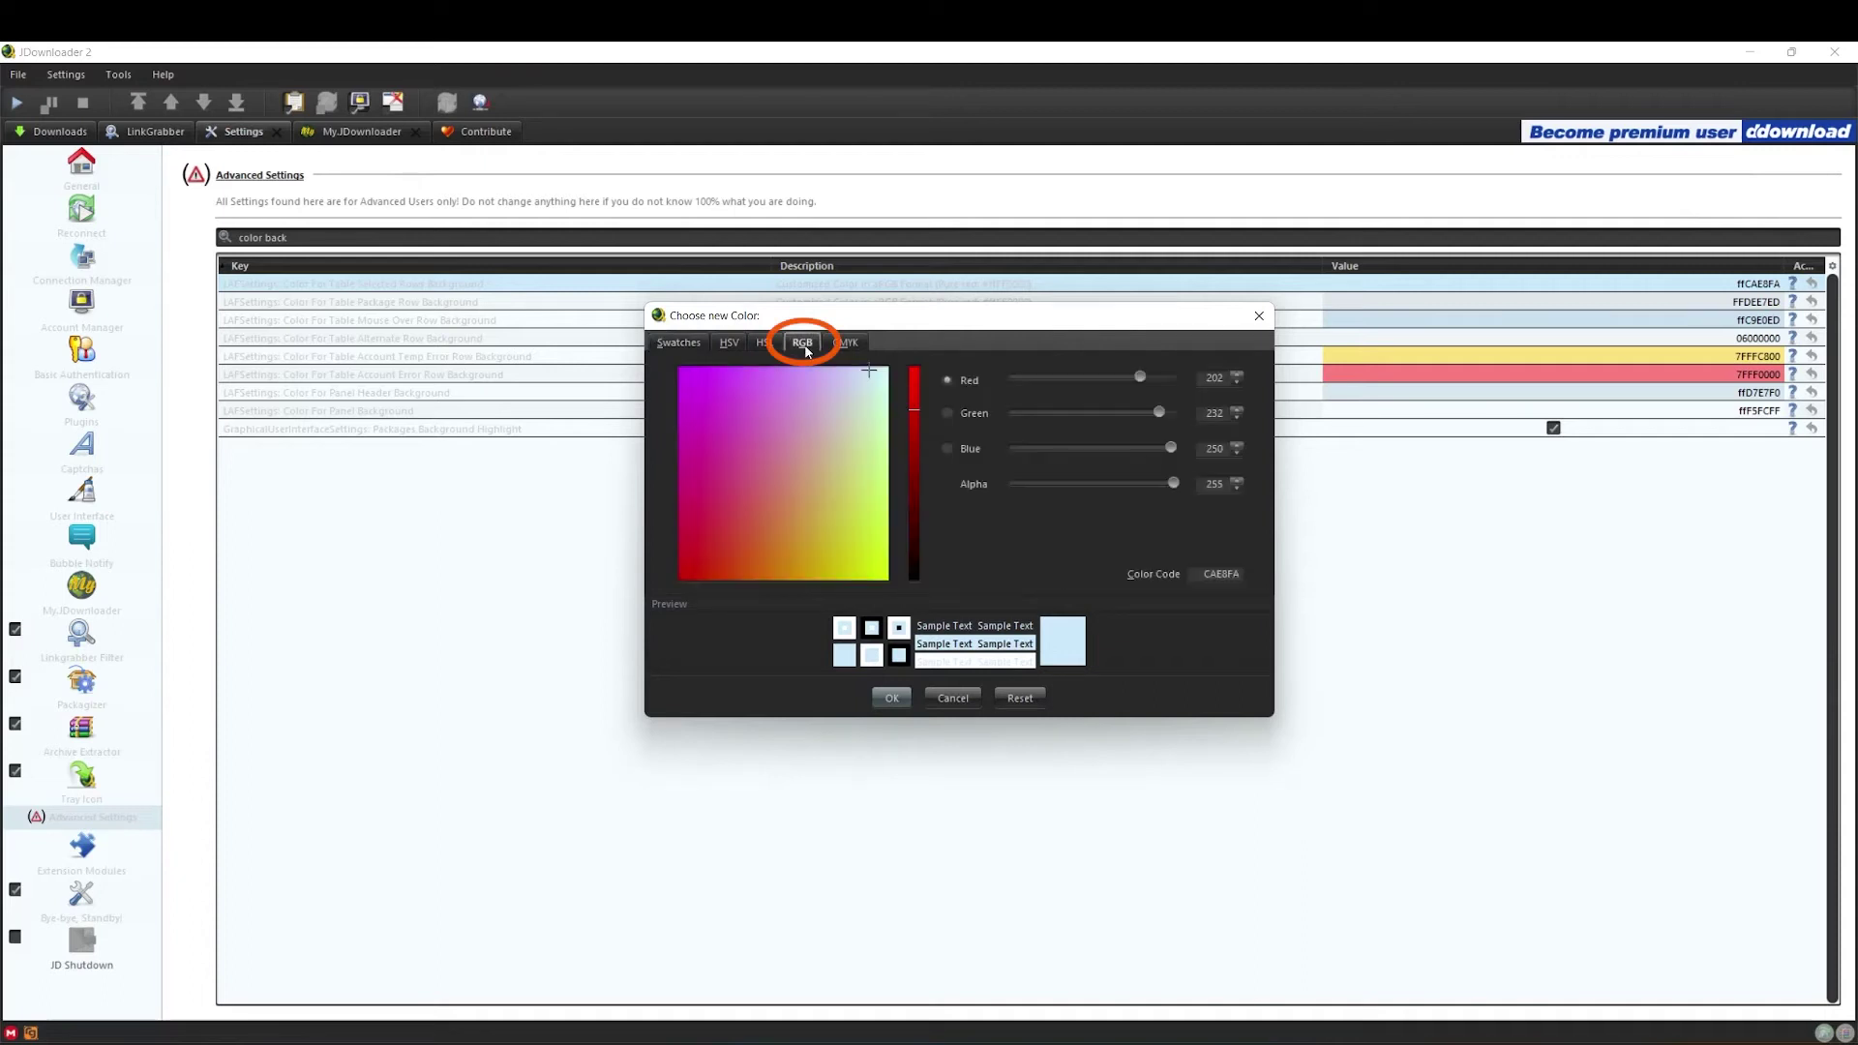
pyautogui.press('super+v')
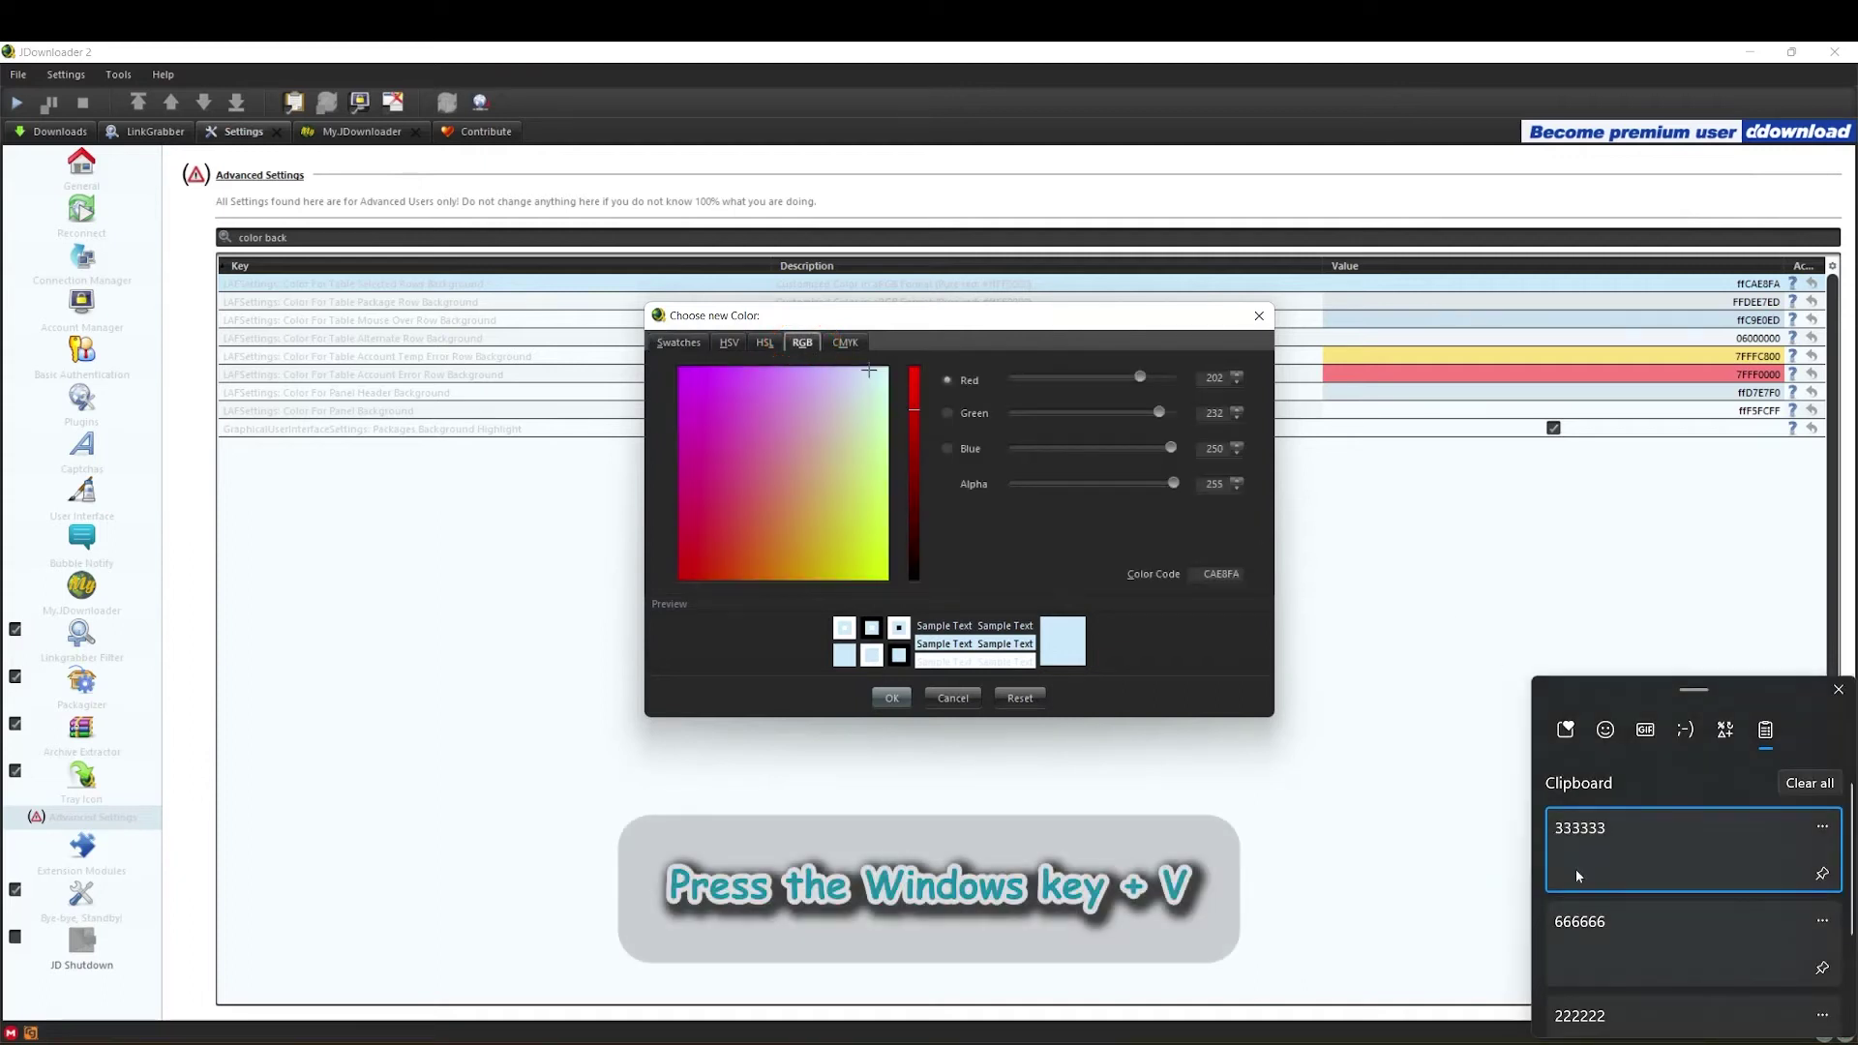
pyautogui.click(1614, 960)
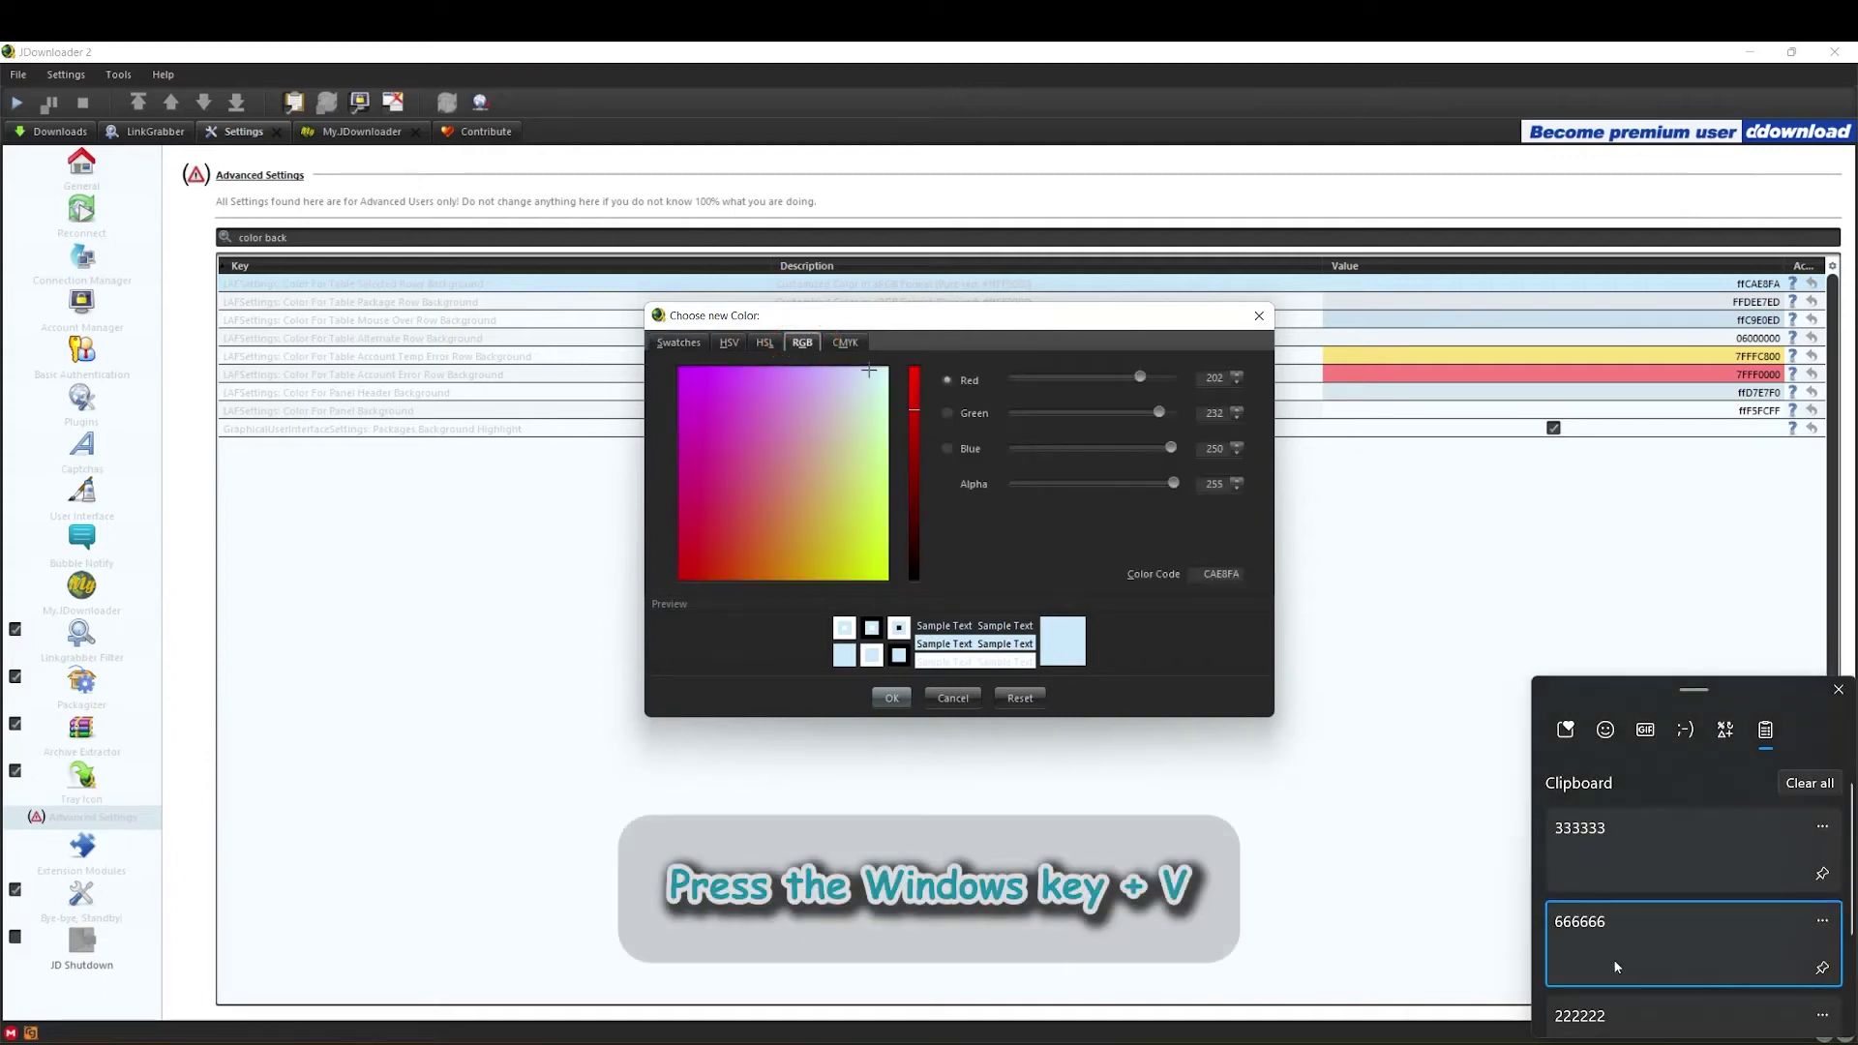
pyautogui.doubleClick(1219, 573)
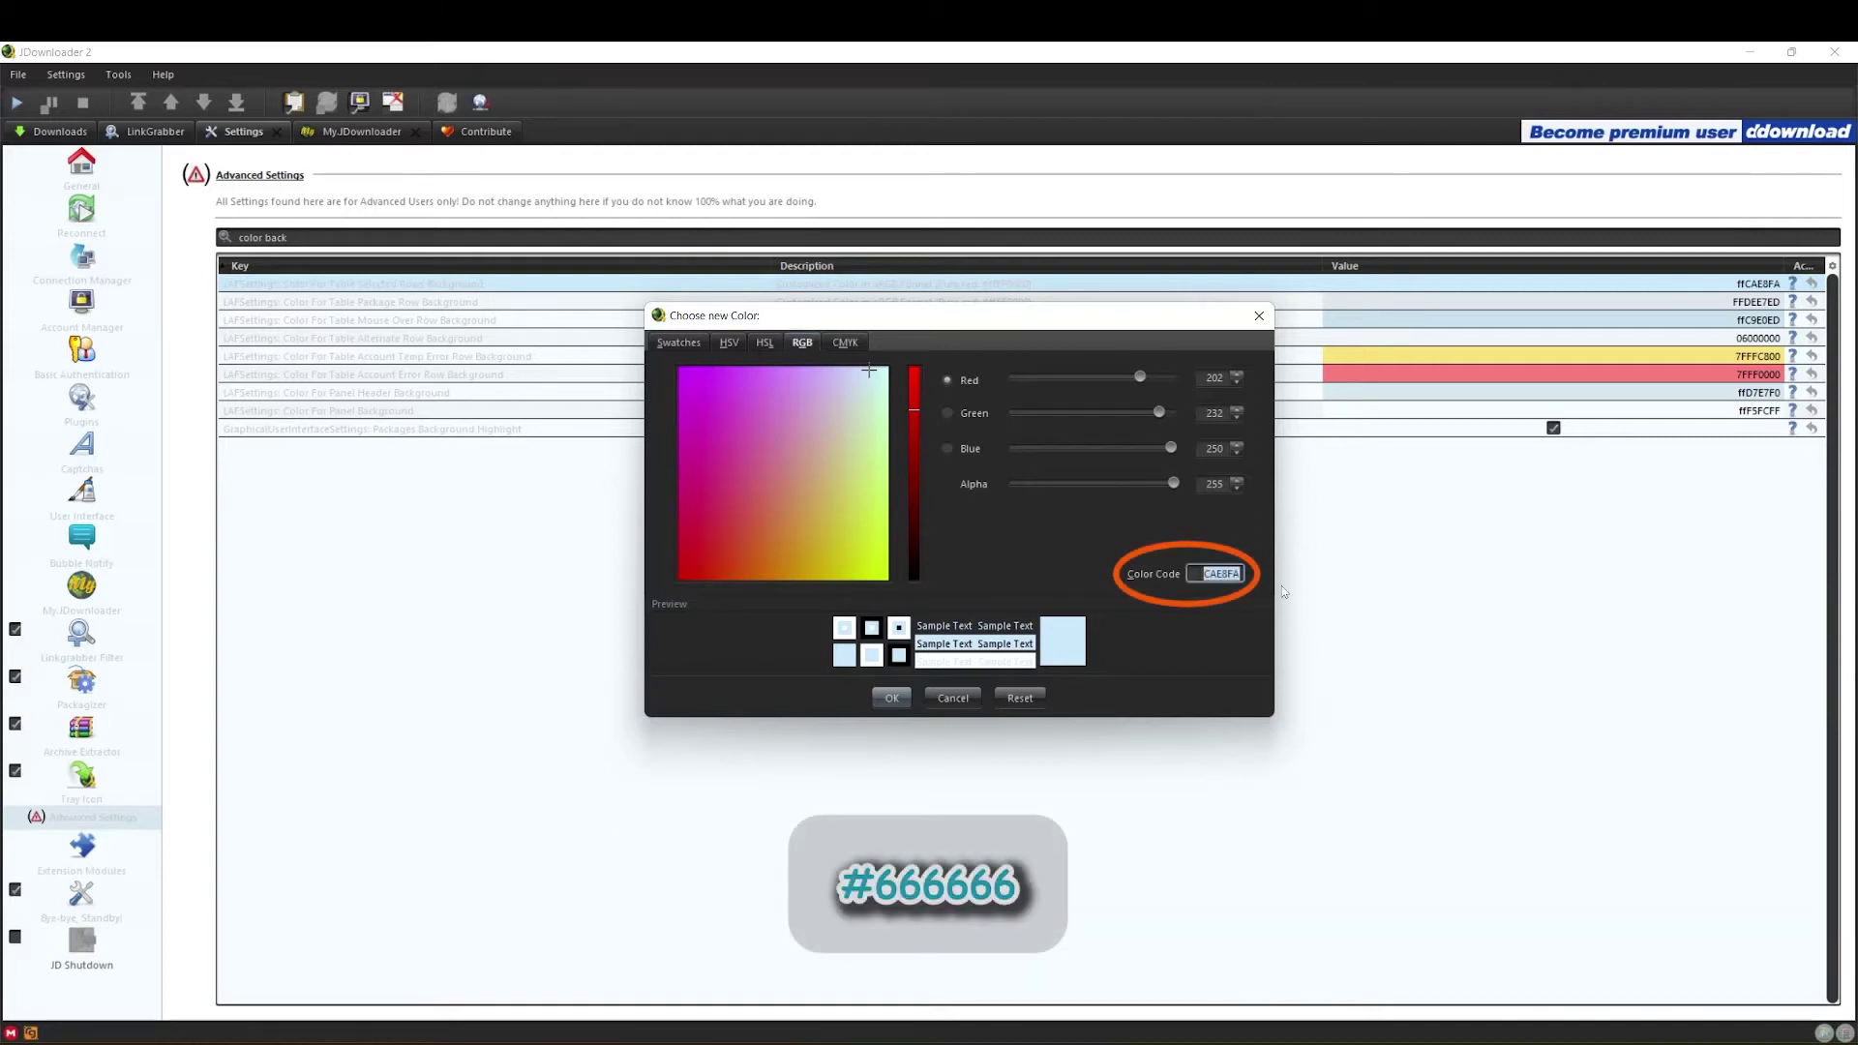
pyautogui.write('666666')
pyautogui.press('Return')
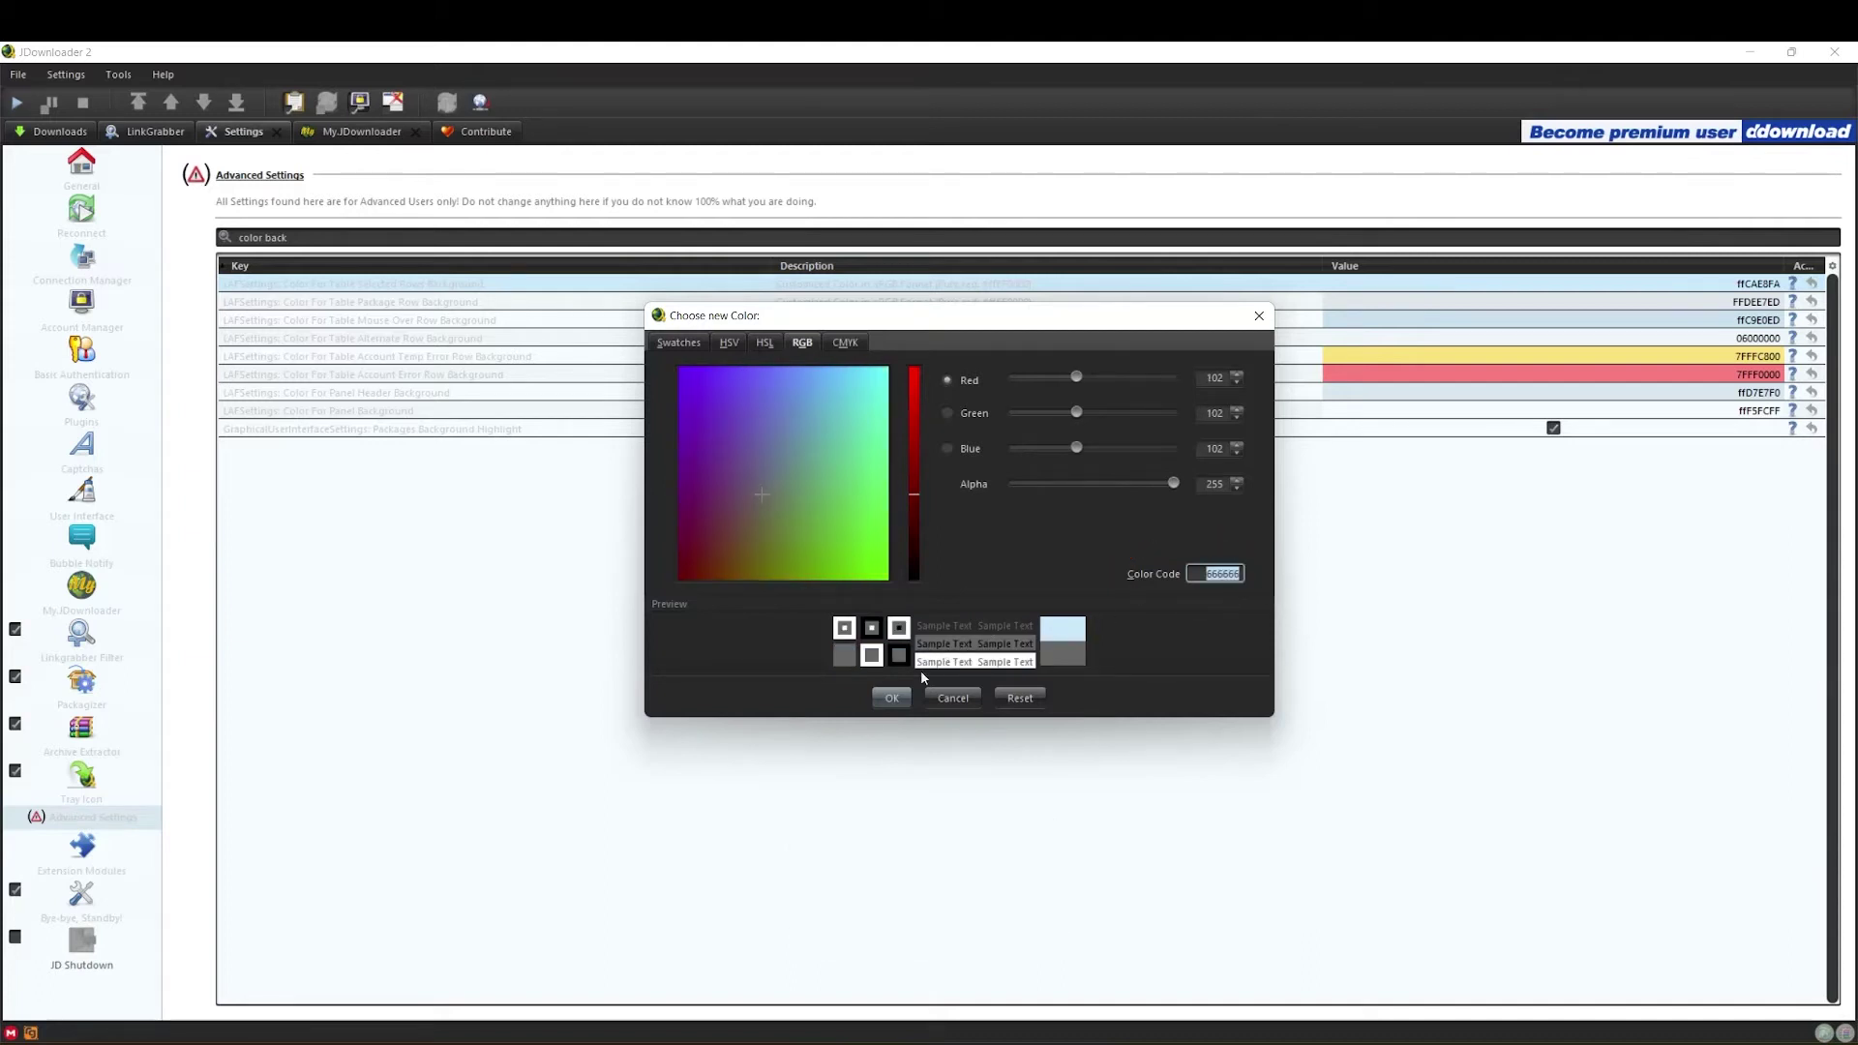
pyautogui.click(891, 698)
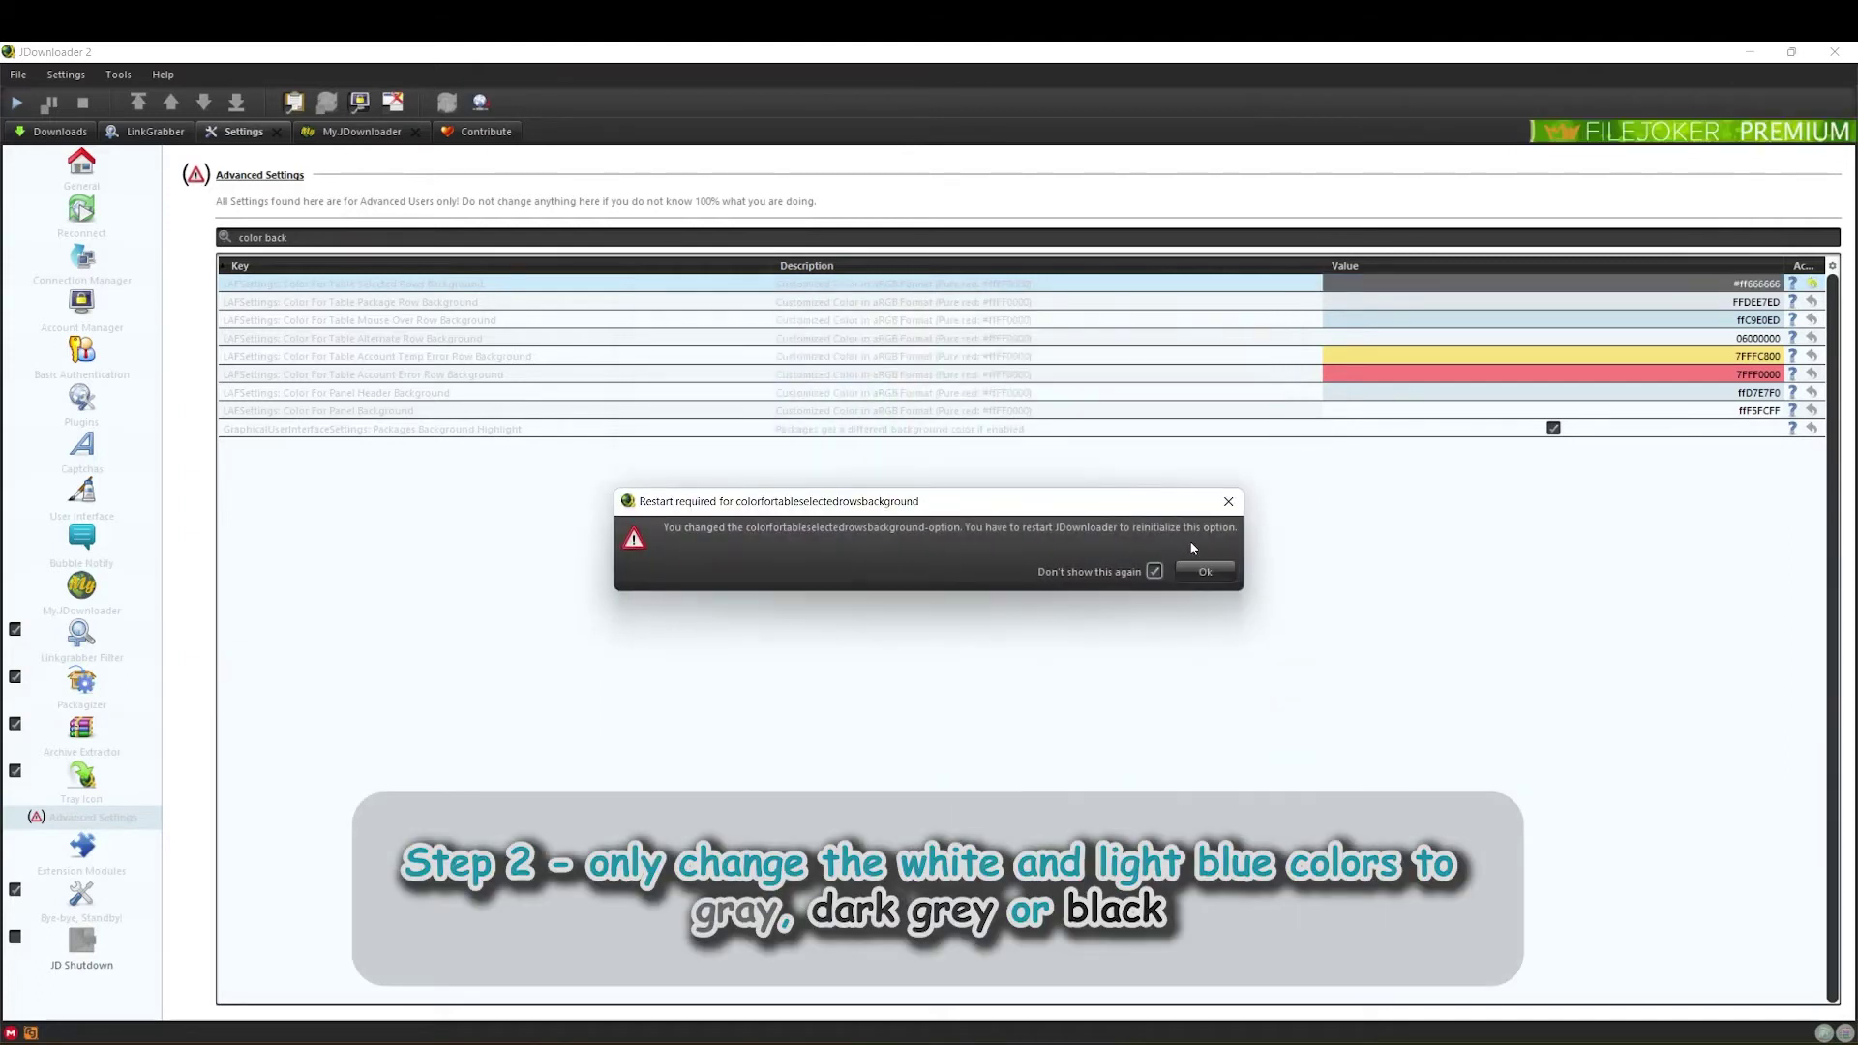
pyautogui.click(1209, 571)
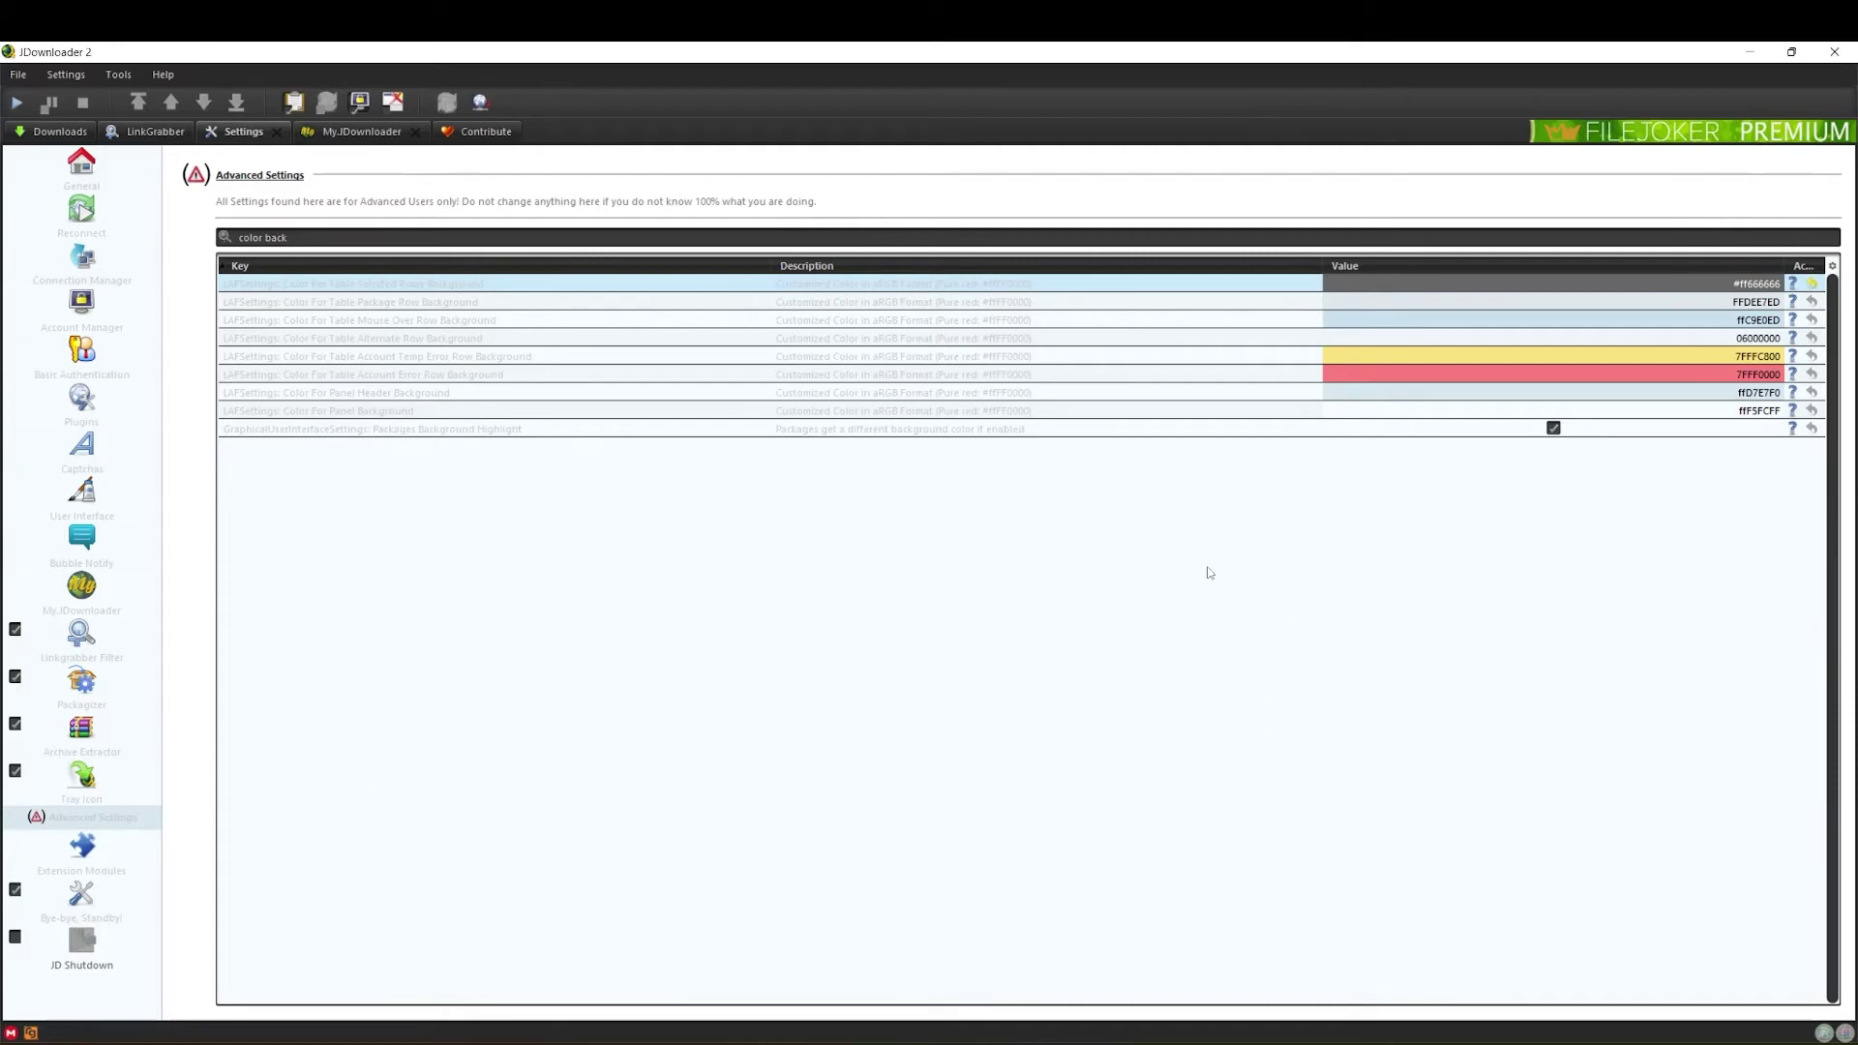
# Set the alternate-row background colour to white
pyautogui.click(1759, 349)
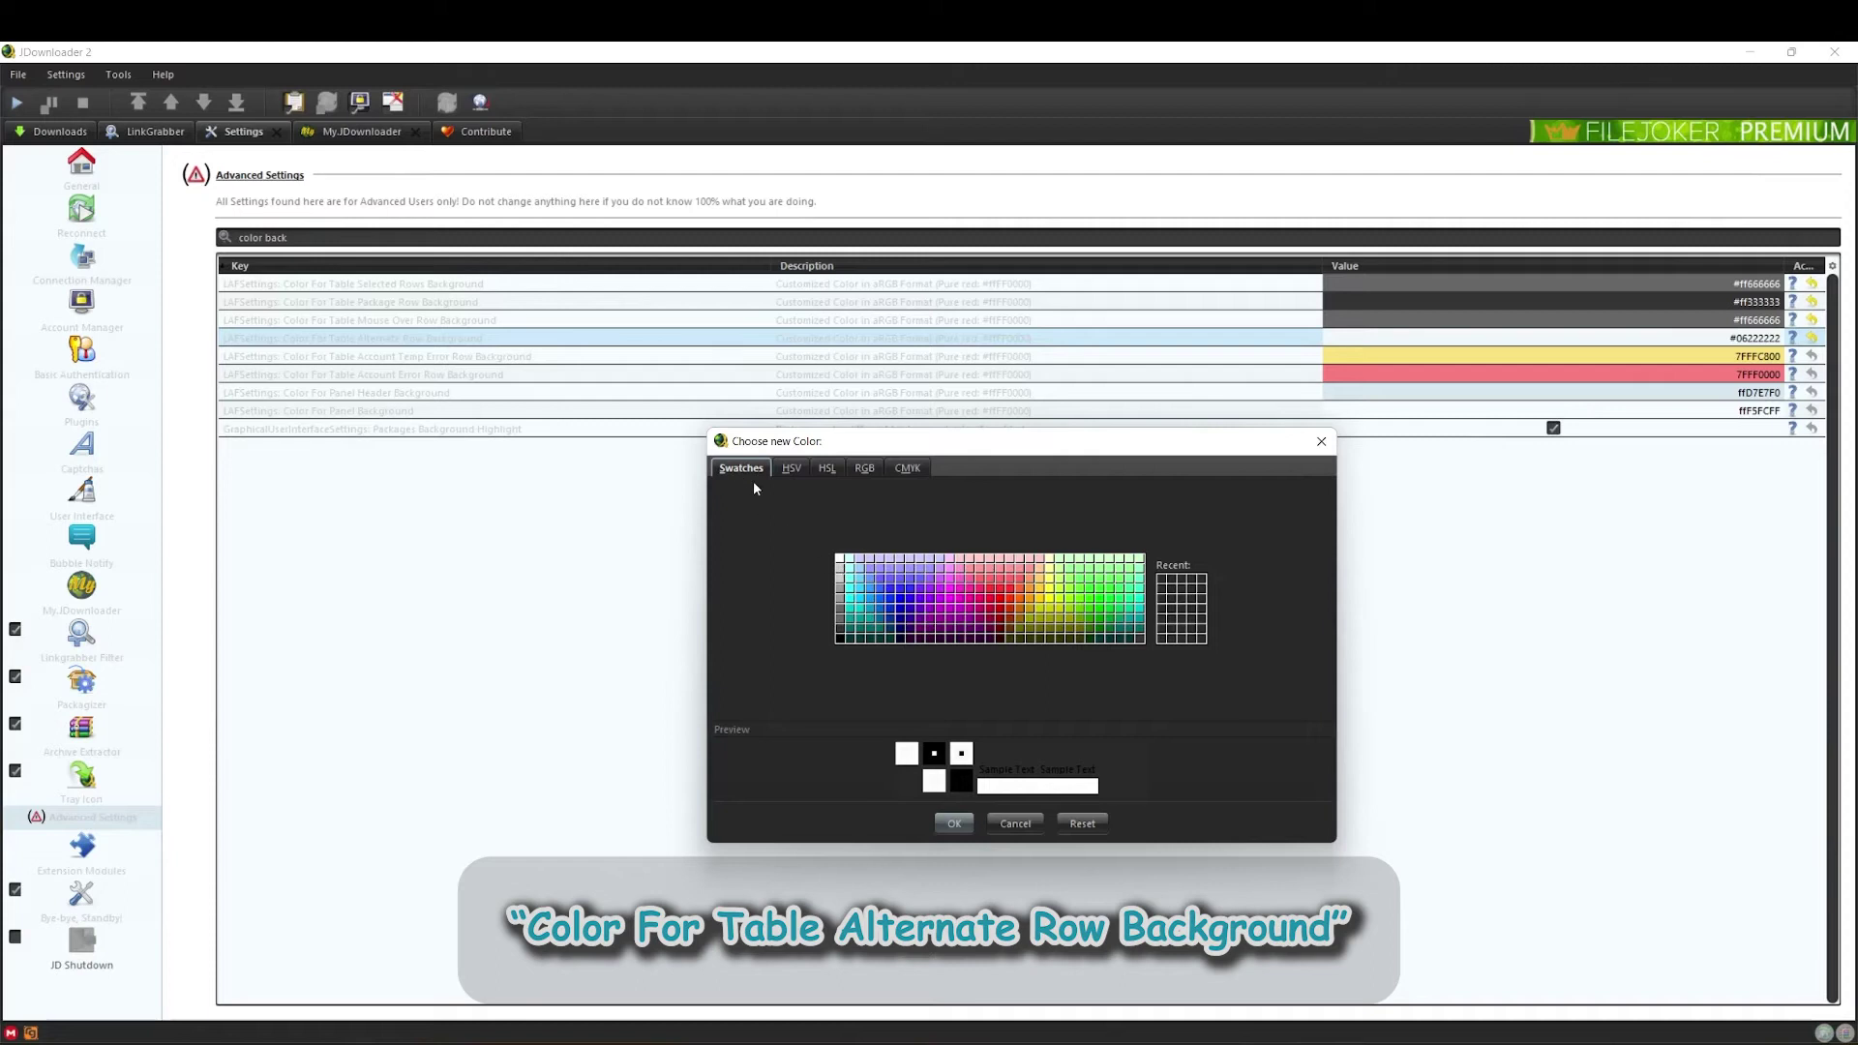
pyautogui.click(839, 557)
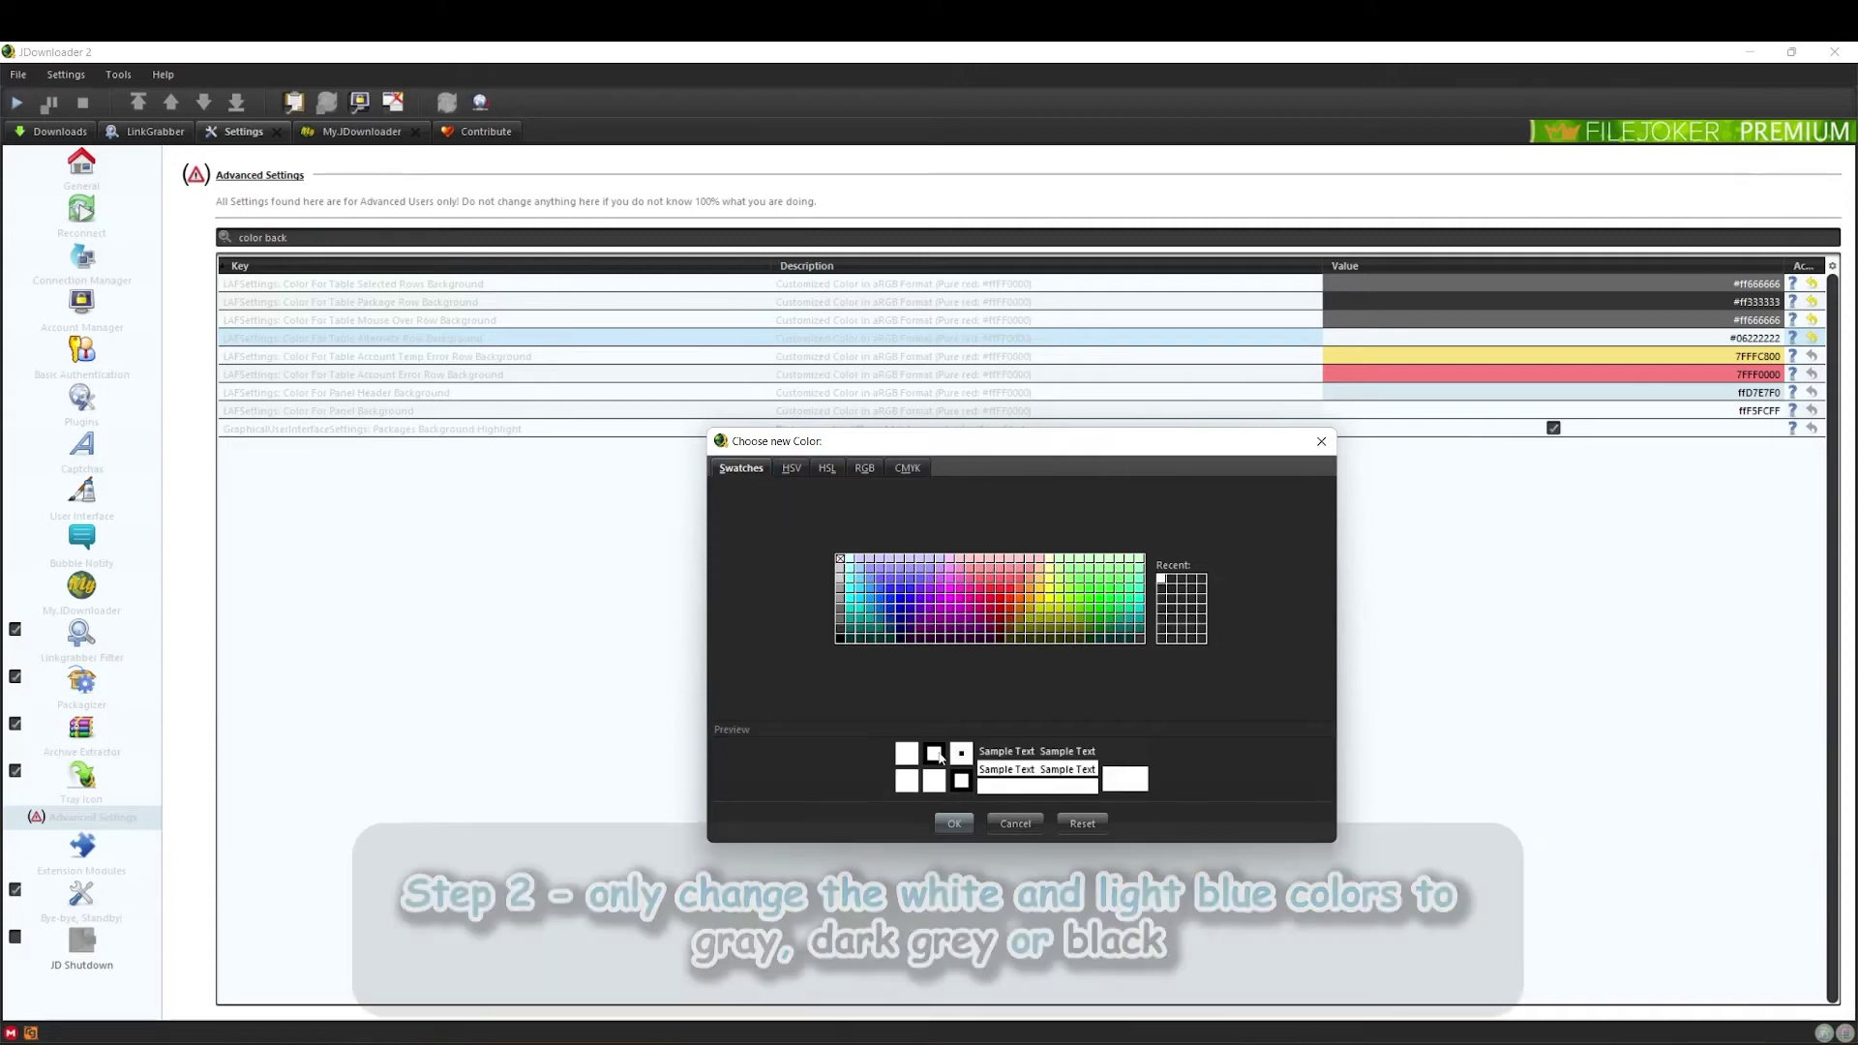
pyautogui.click(958, 823)
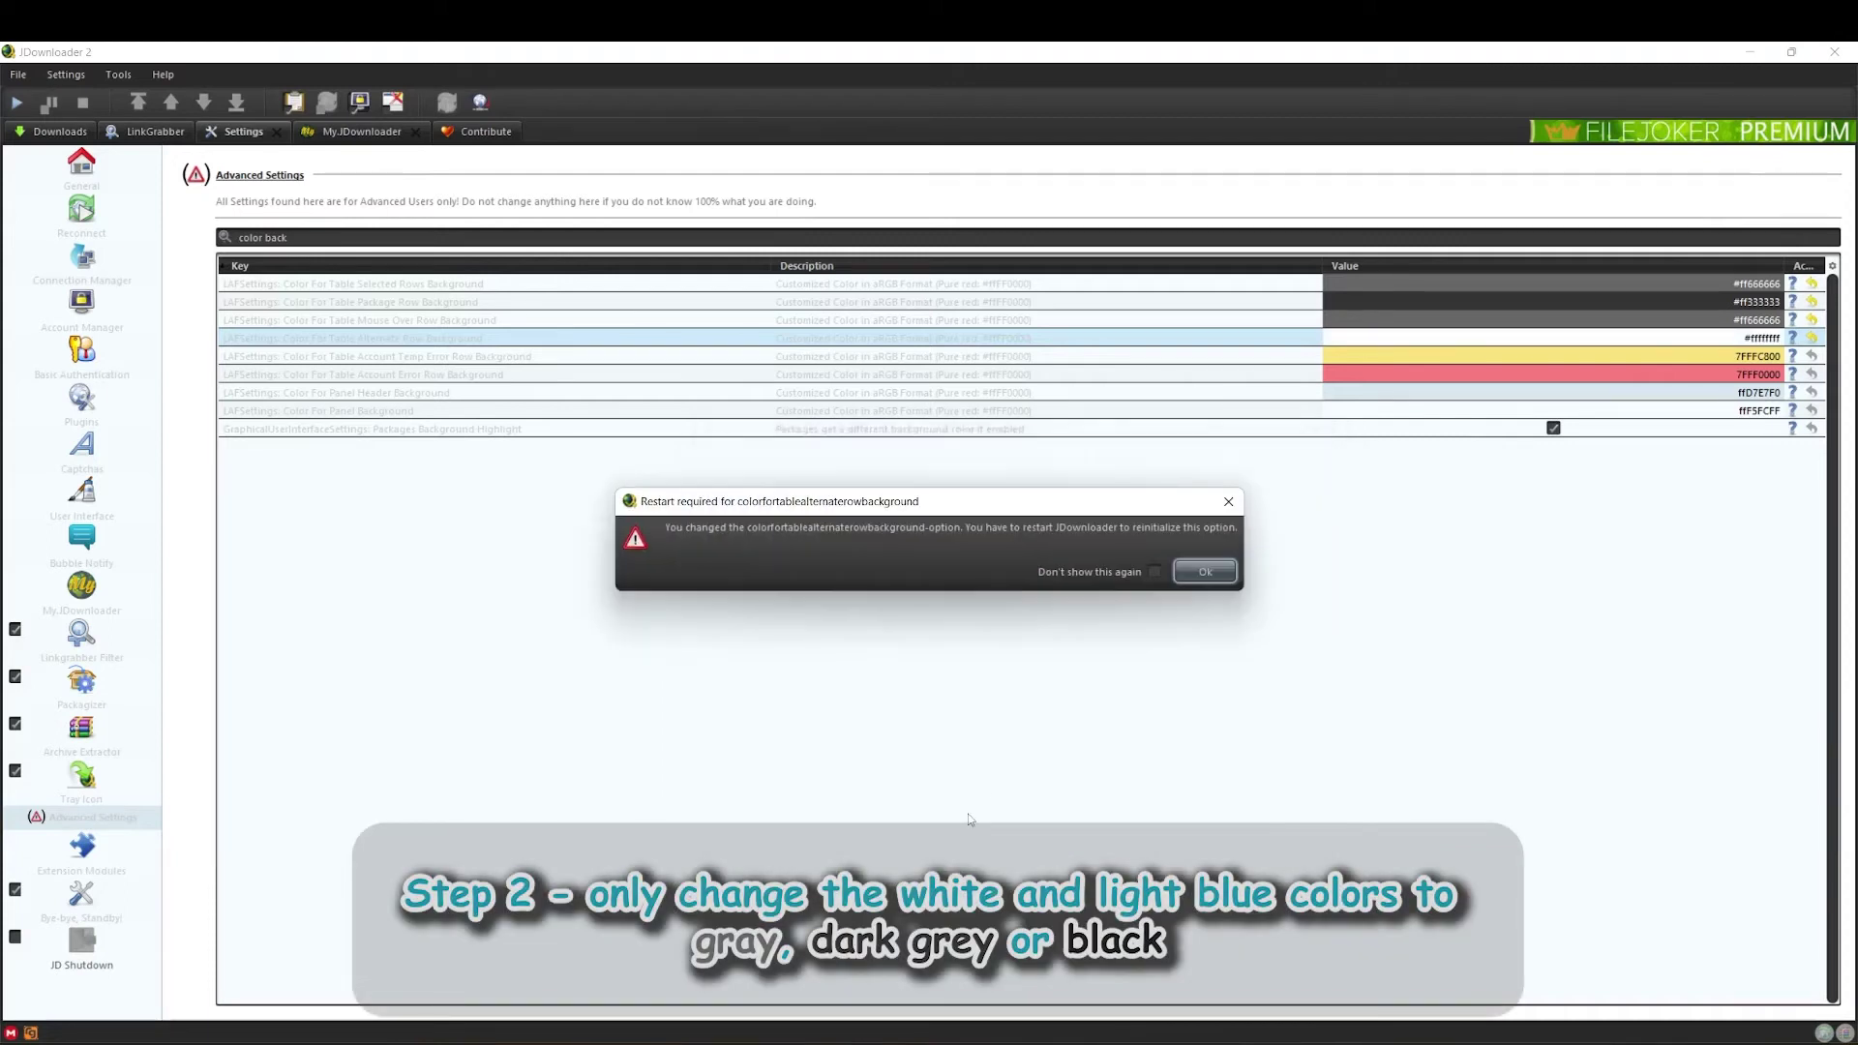
pyautogui.click(1210, 576)
# Change the alternate-row background colour to dark grey 222222
pyautogui.click(1596, 337)
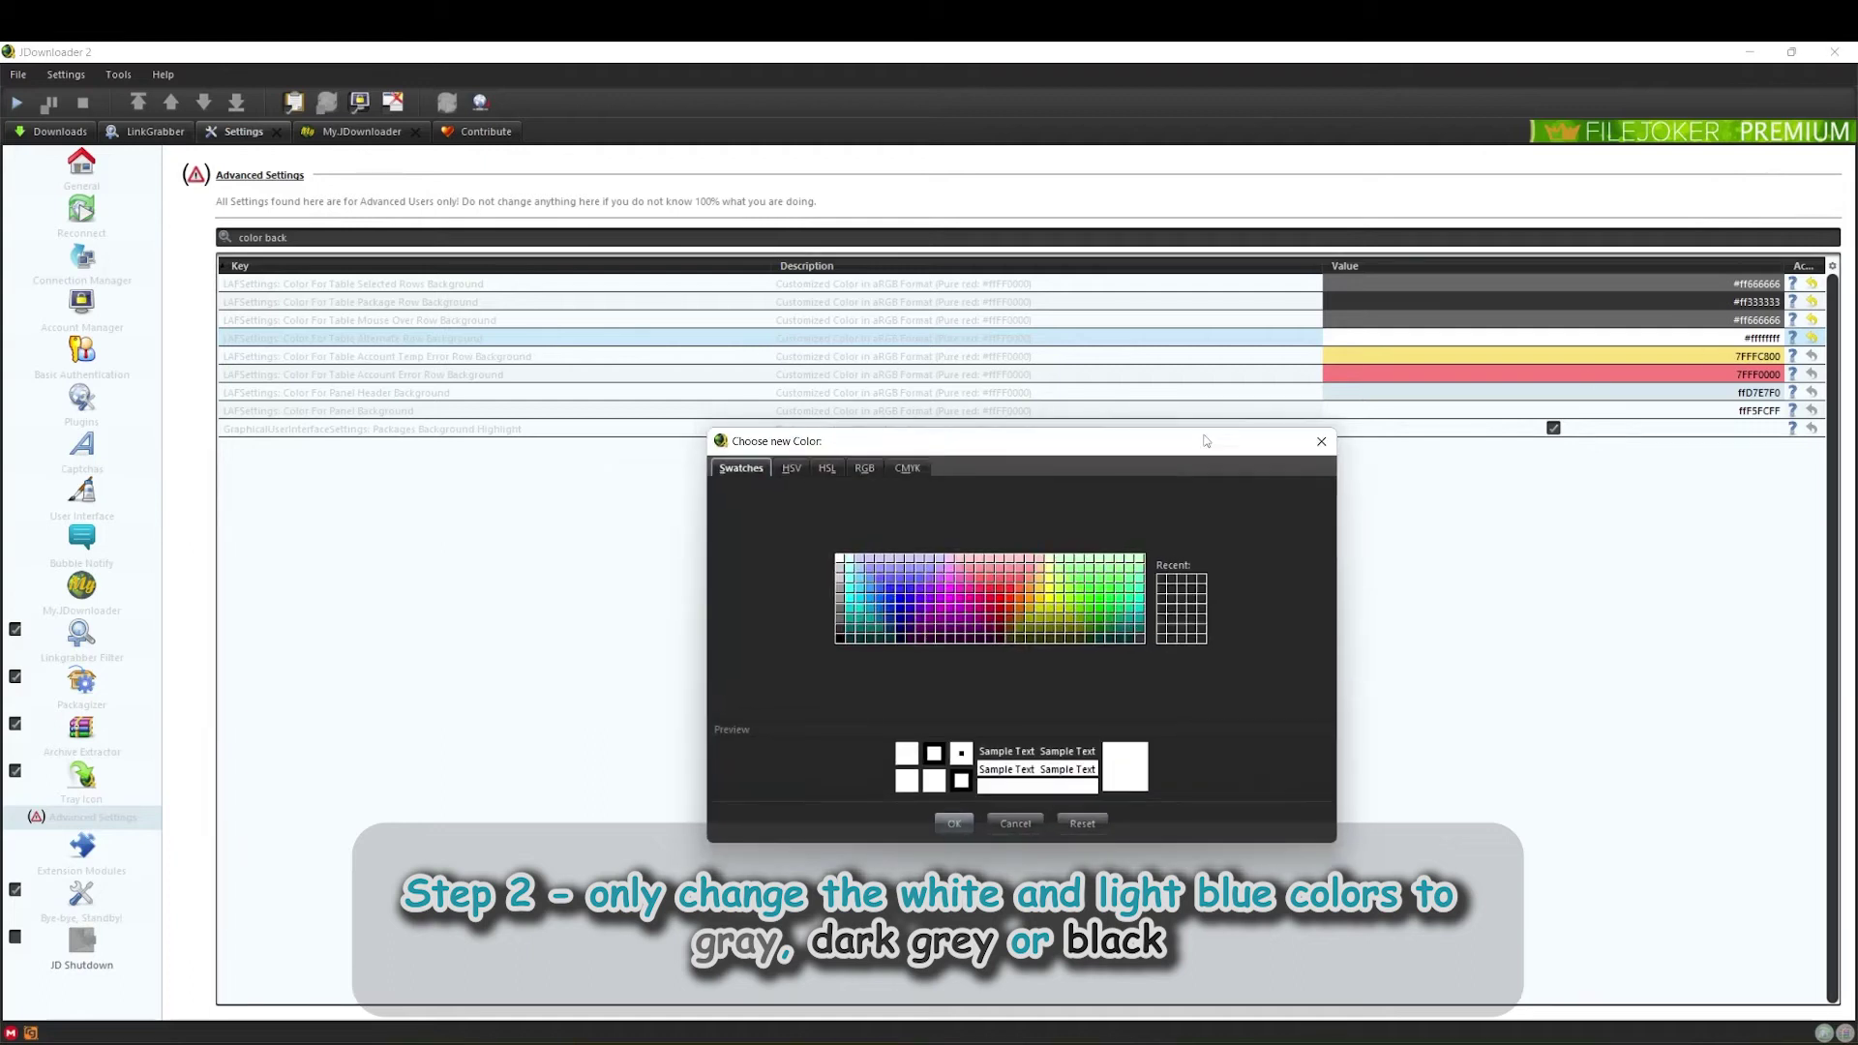
pyautogui.click(864, 467)
pyautogui.doubleClick(1264, 697)
pyautogui.write('222222')
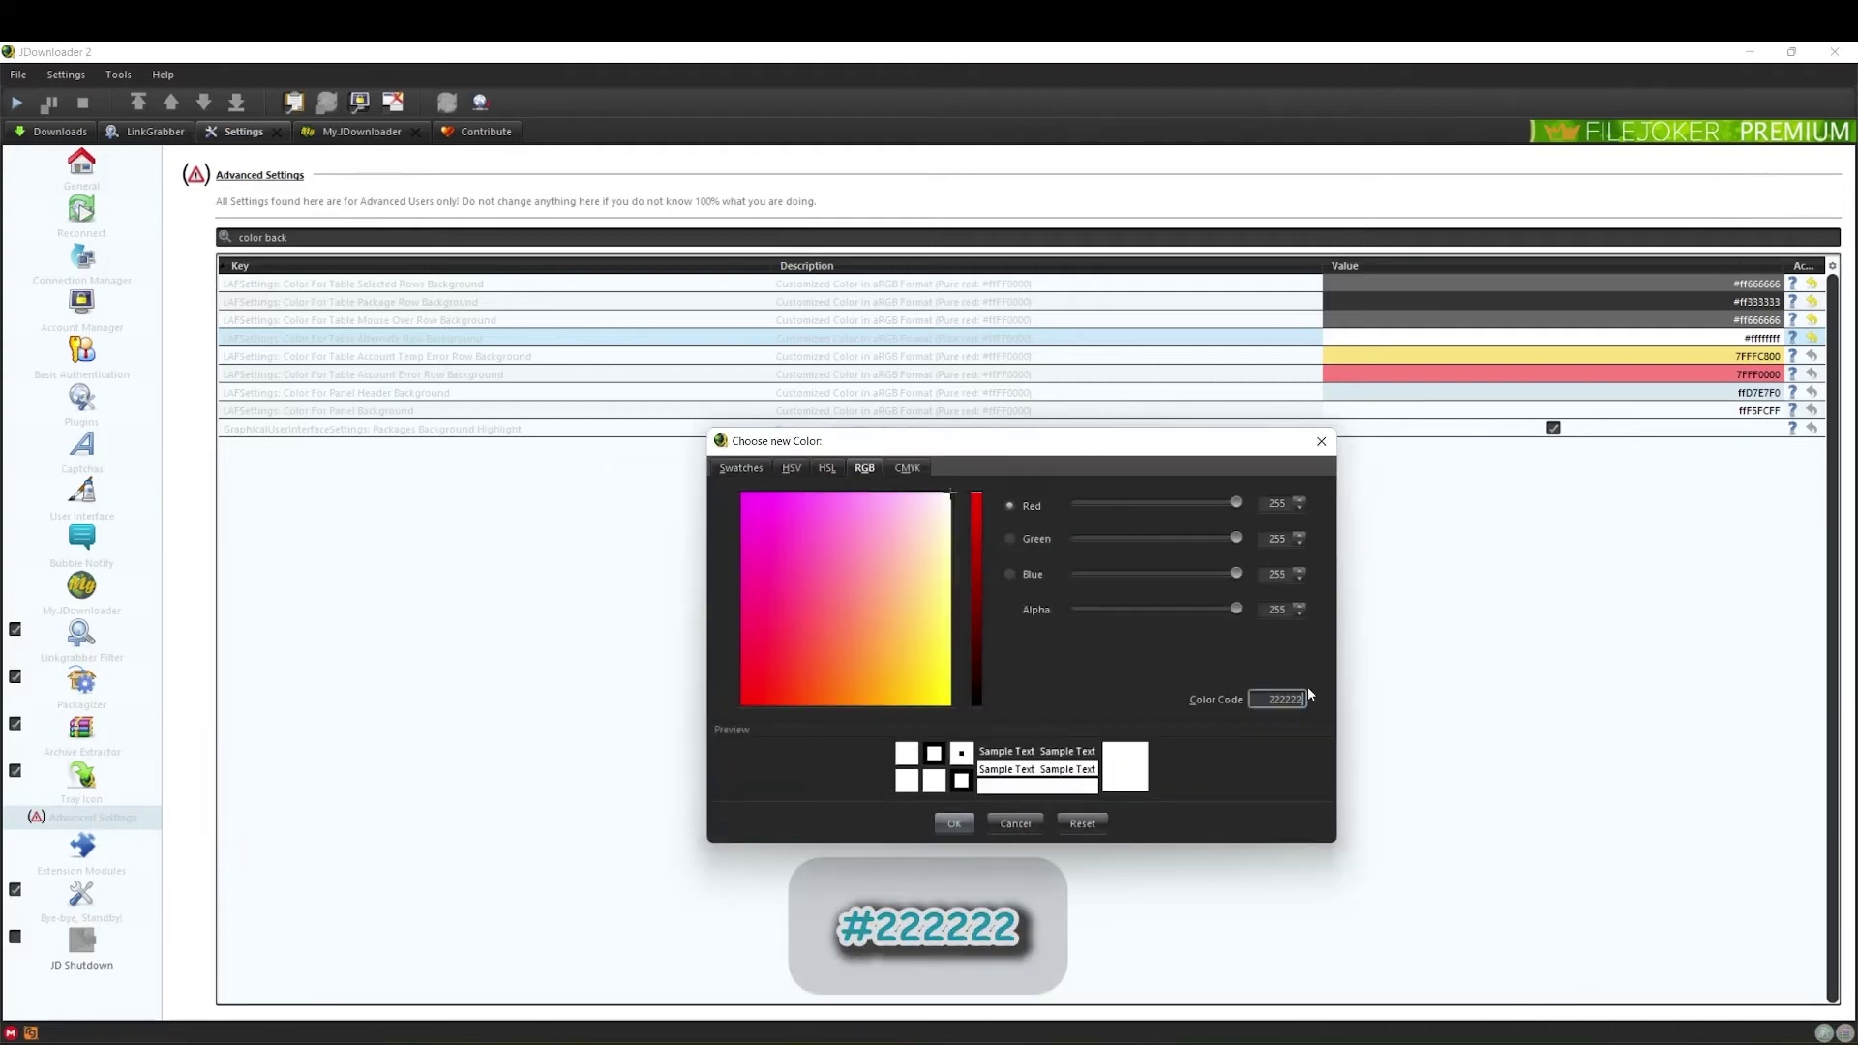
pyautogui.press('Return')
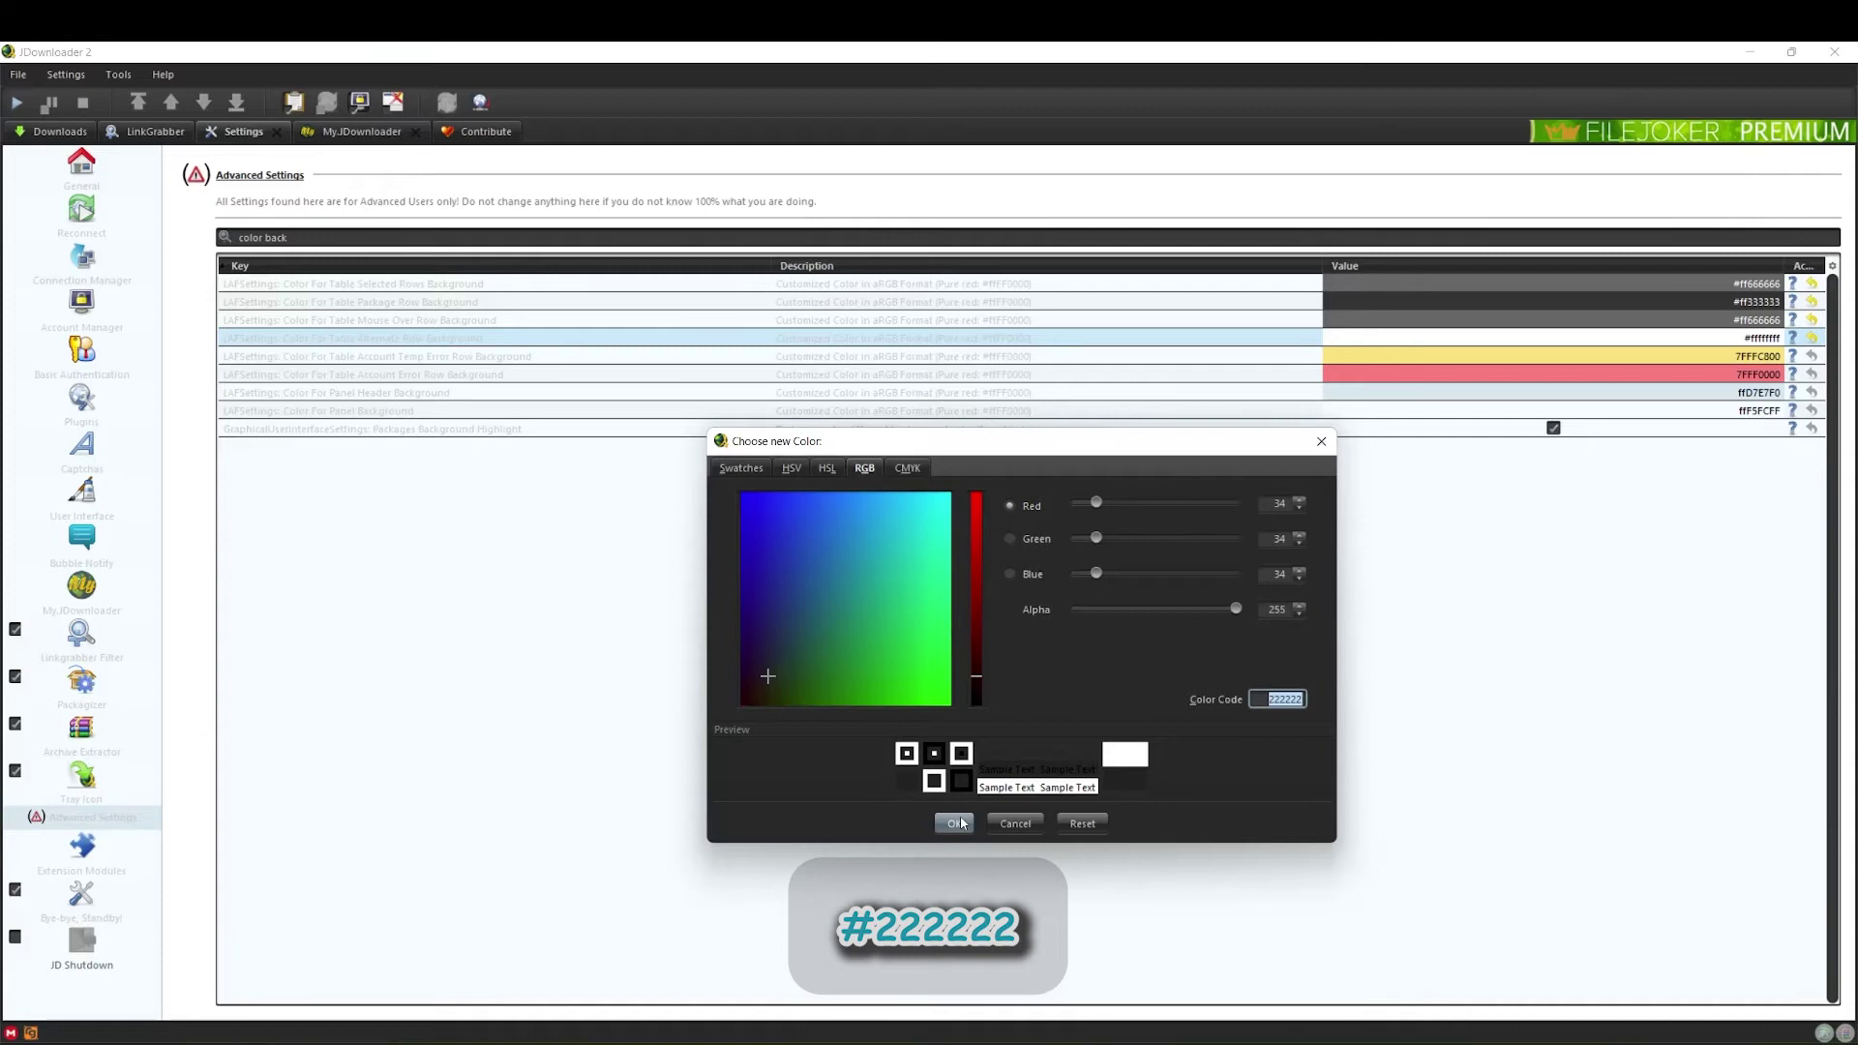
pyautogui.click(959, 824)
pyautogui.click(1203, 581)
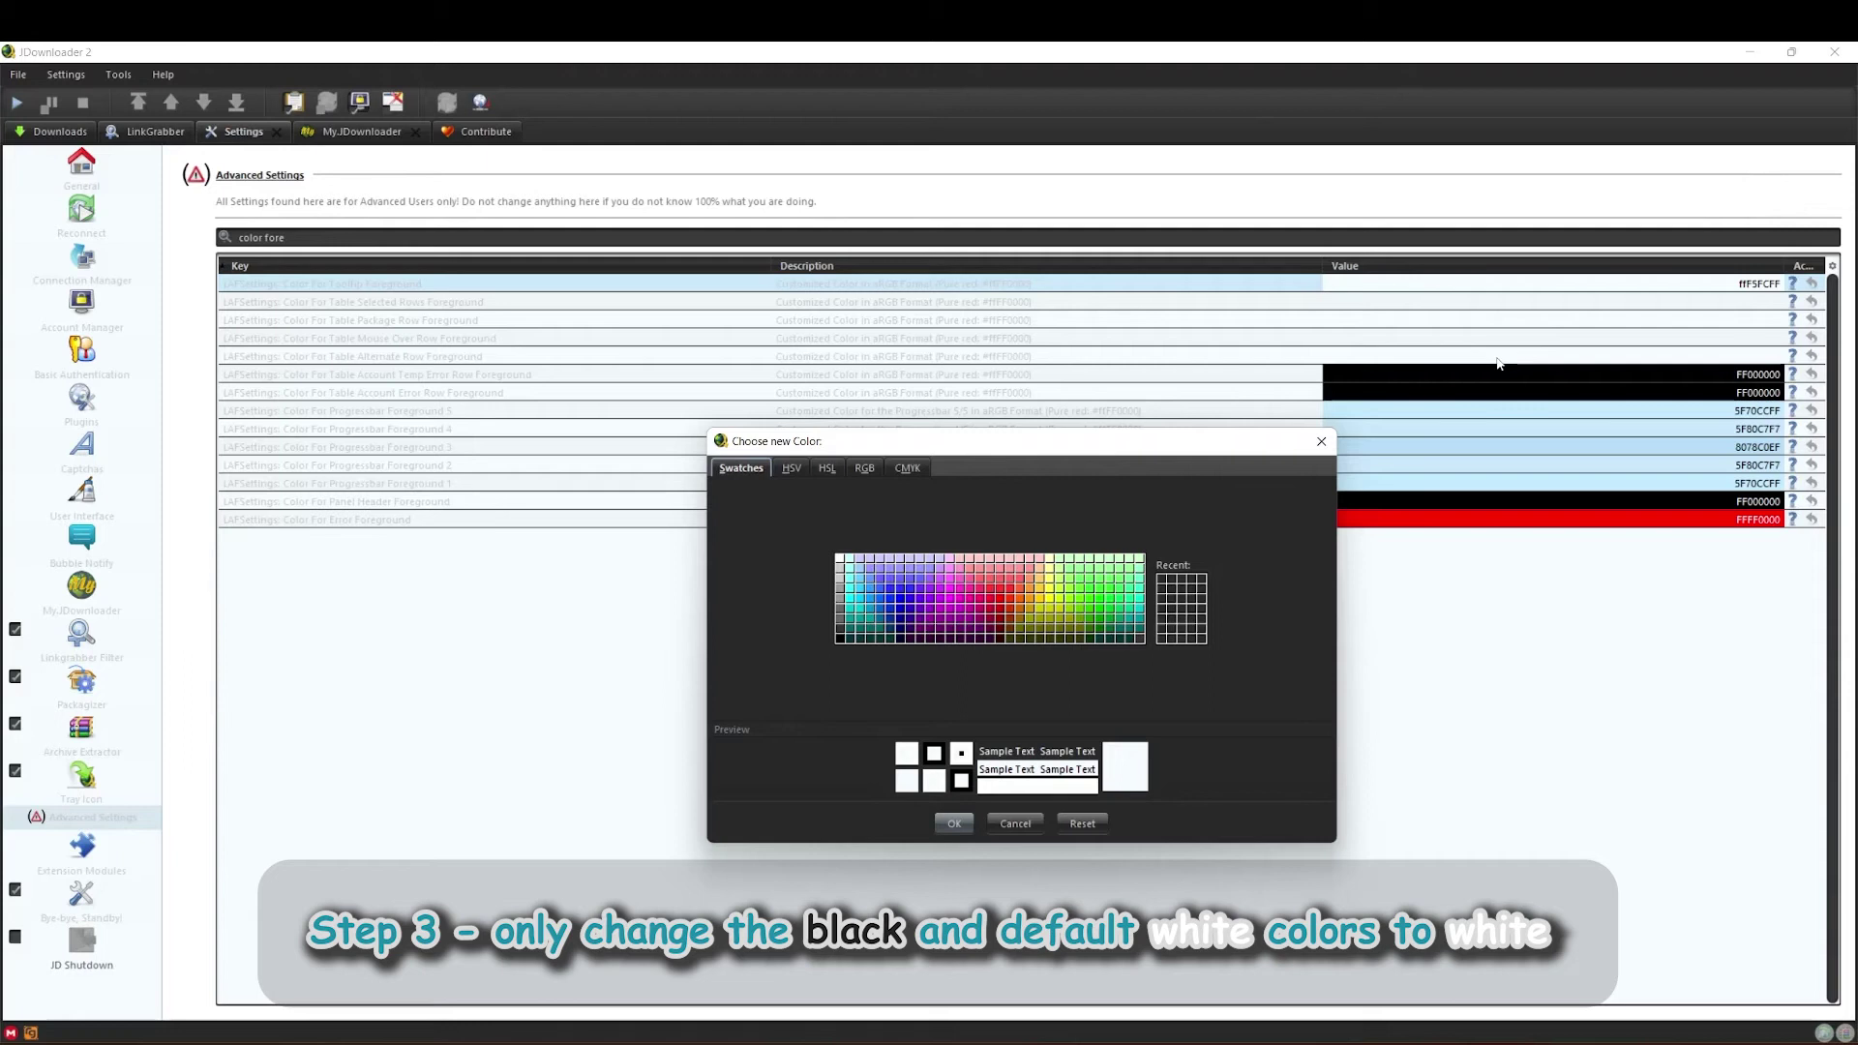
# Set the first three foreground colour settings to white
pyautogui.click(839, 560)
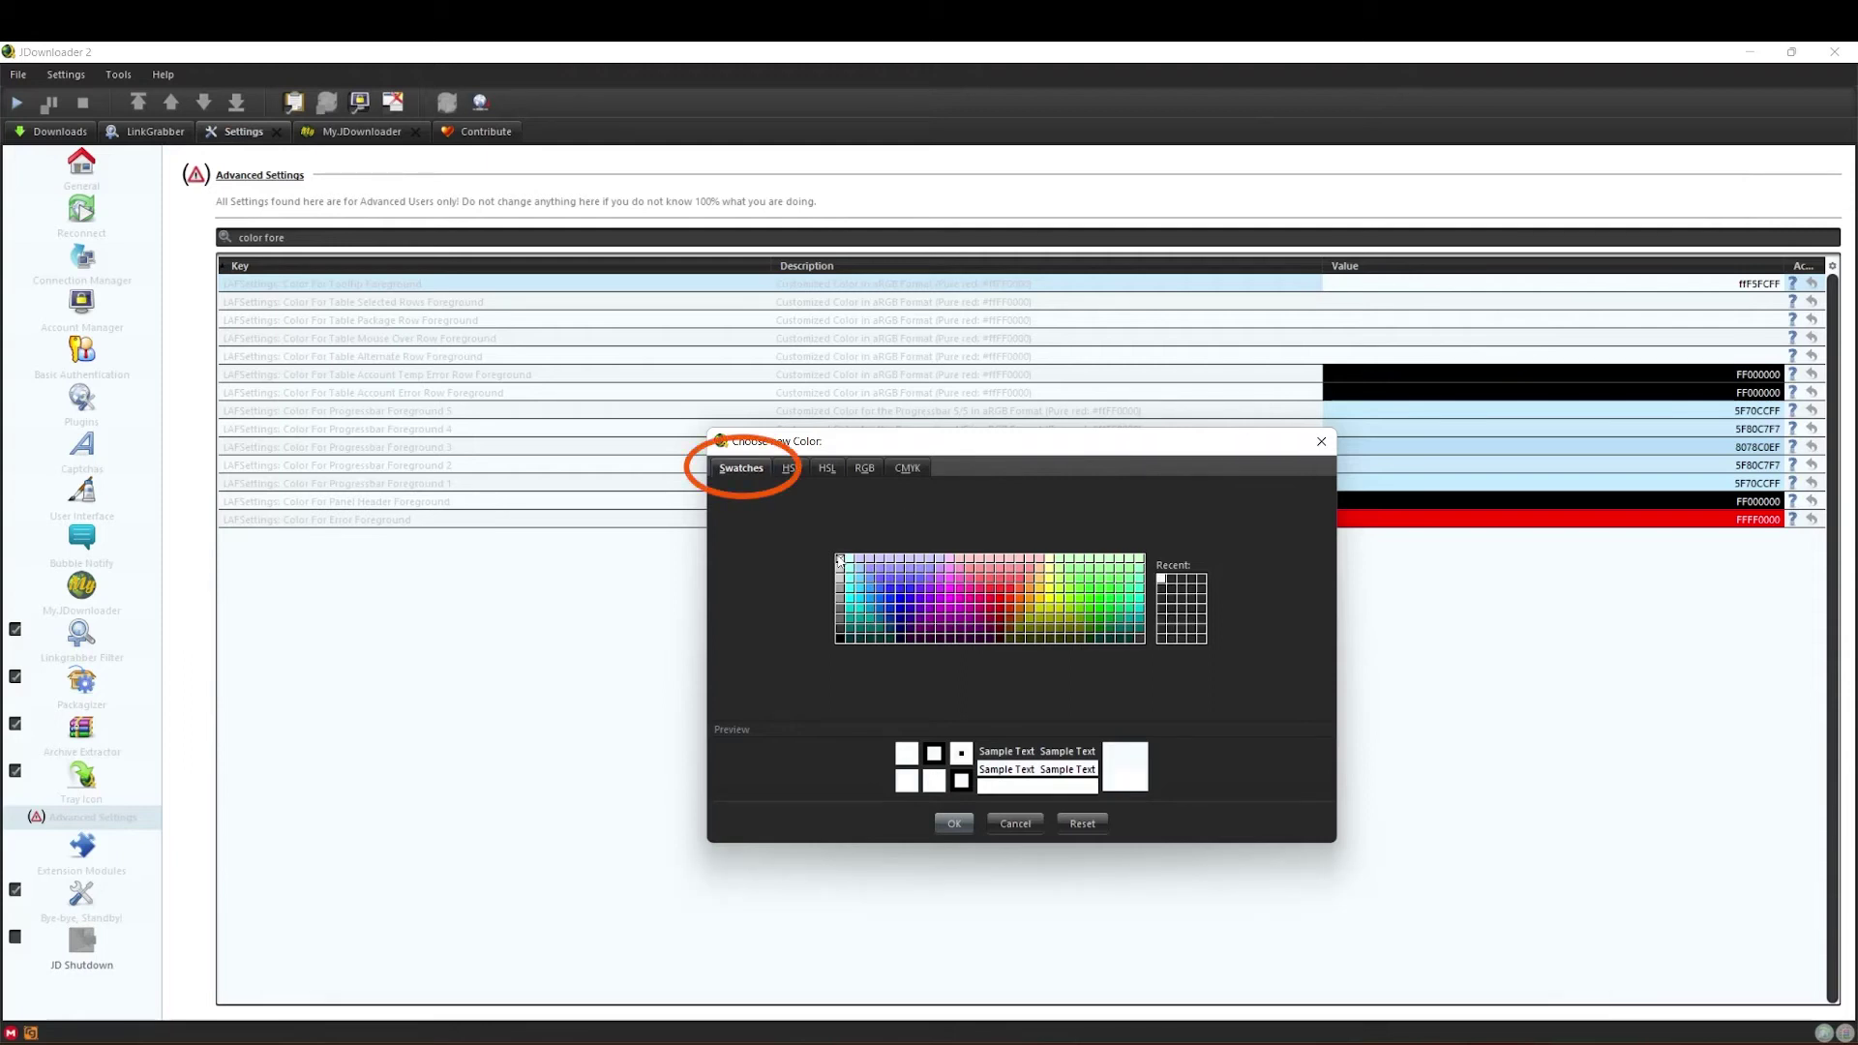
pyautogui.click(954, 825)
pyautogui.click(1175, 572)
pyautogui.doubleClick(872, 301)
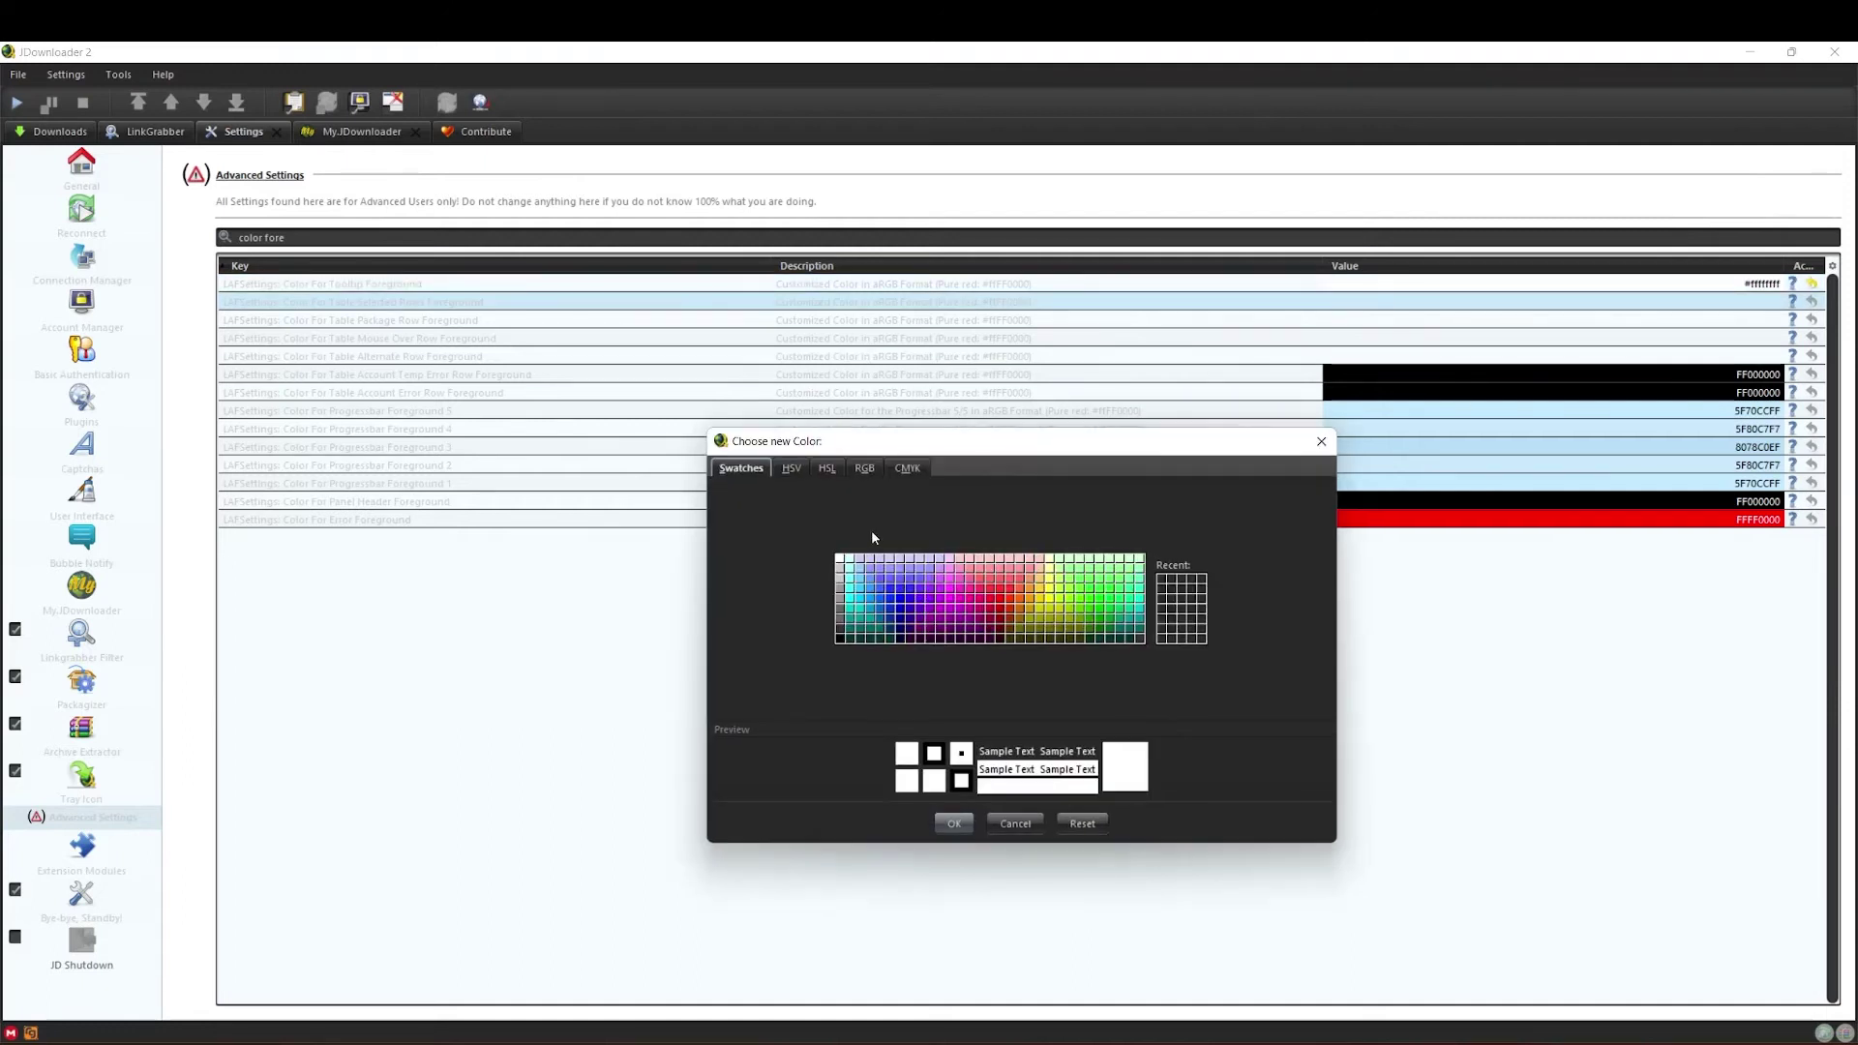
pyautogui.click(838, 558)
pyautogui.click(953, 825)
pyautogui.click(1204, 576)
pyautogui.doubleClick(1348, 319)
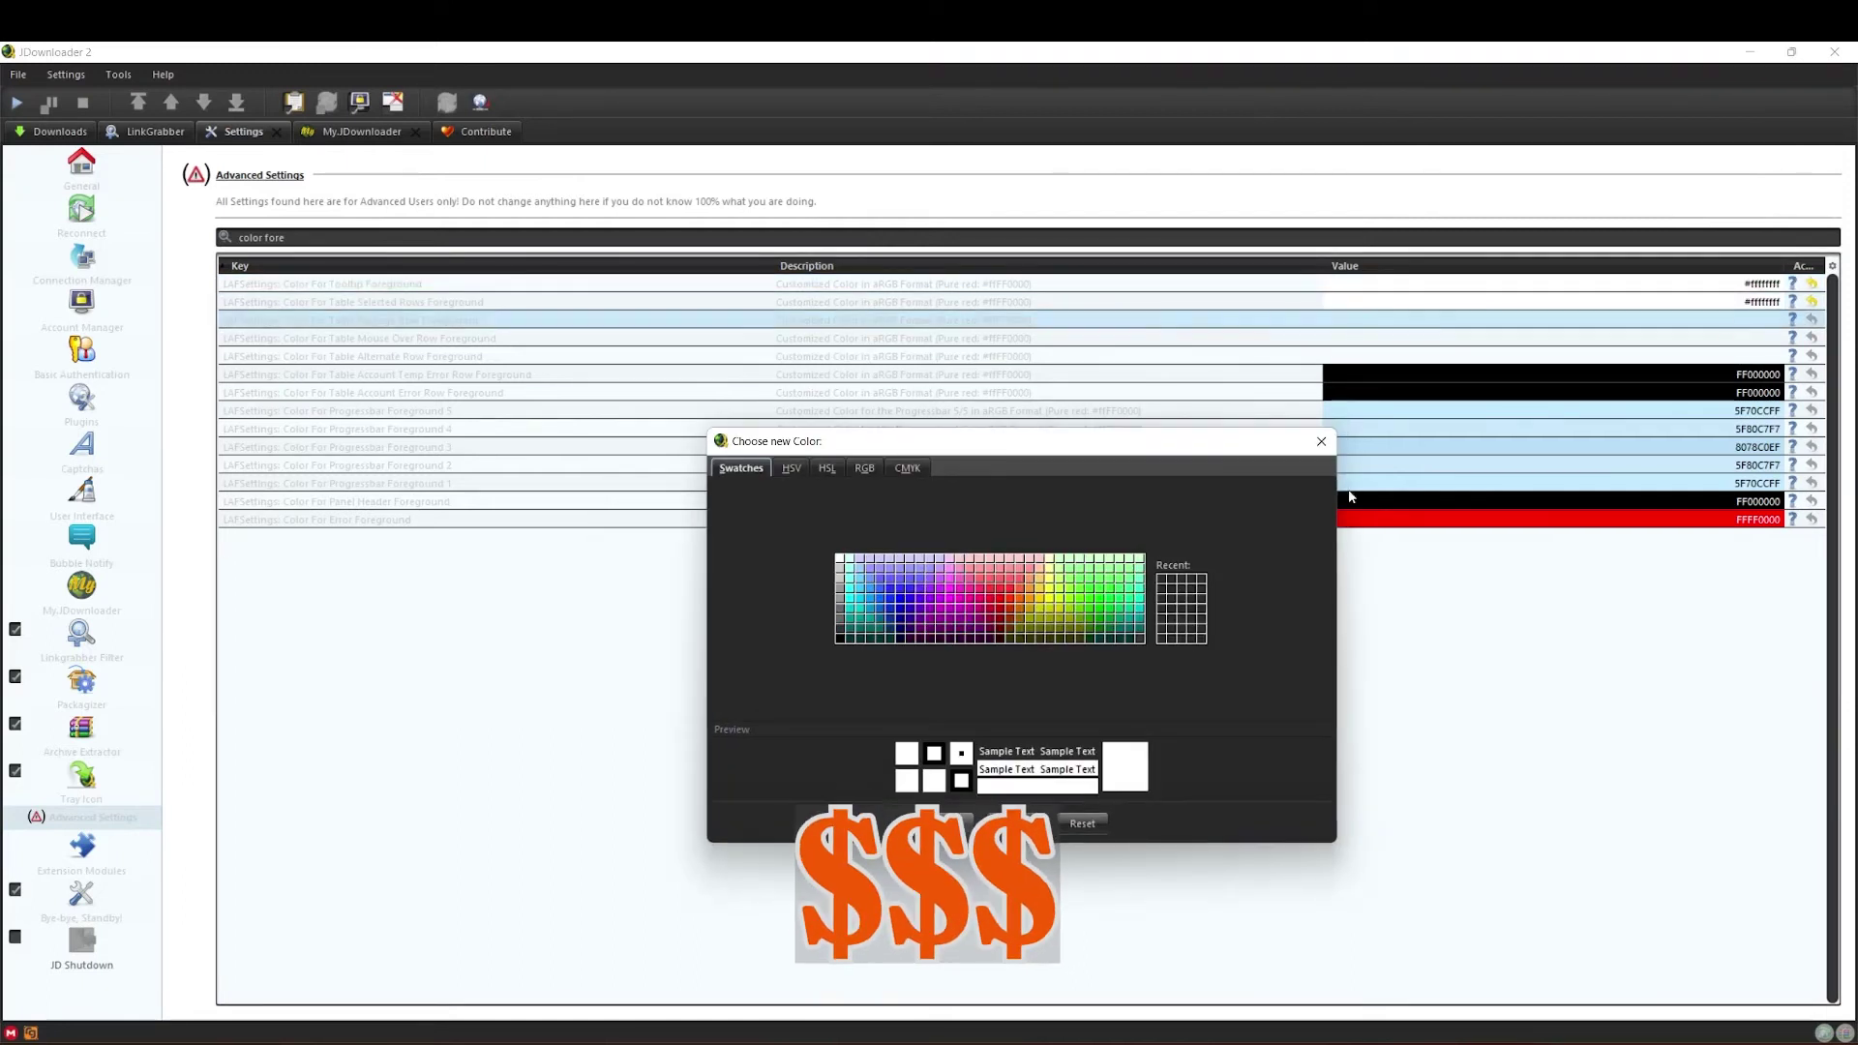
pyautogui.click(839, 560)
pyautogui.click(953, 824)
pyautogui.click(1199, 570)
# Set the next three foreground colour settings to white
pyautogui.doubleClick(1772, 337)
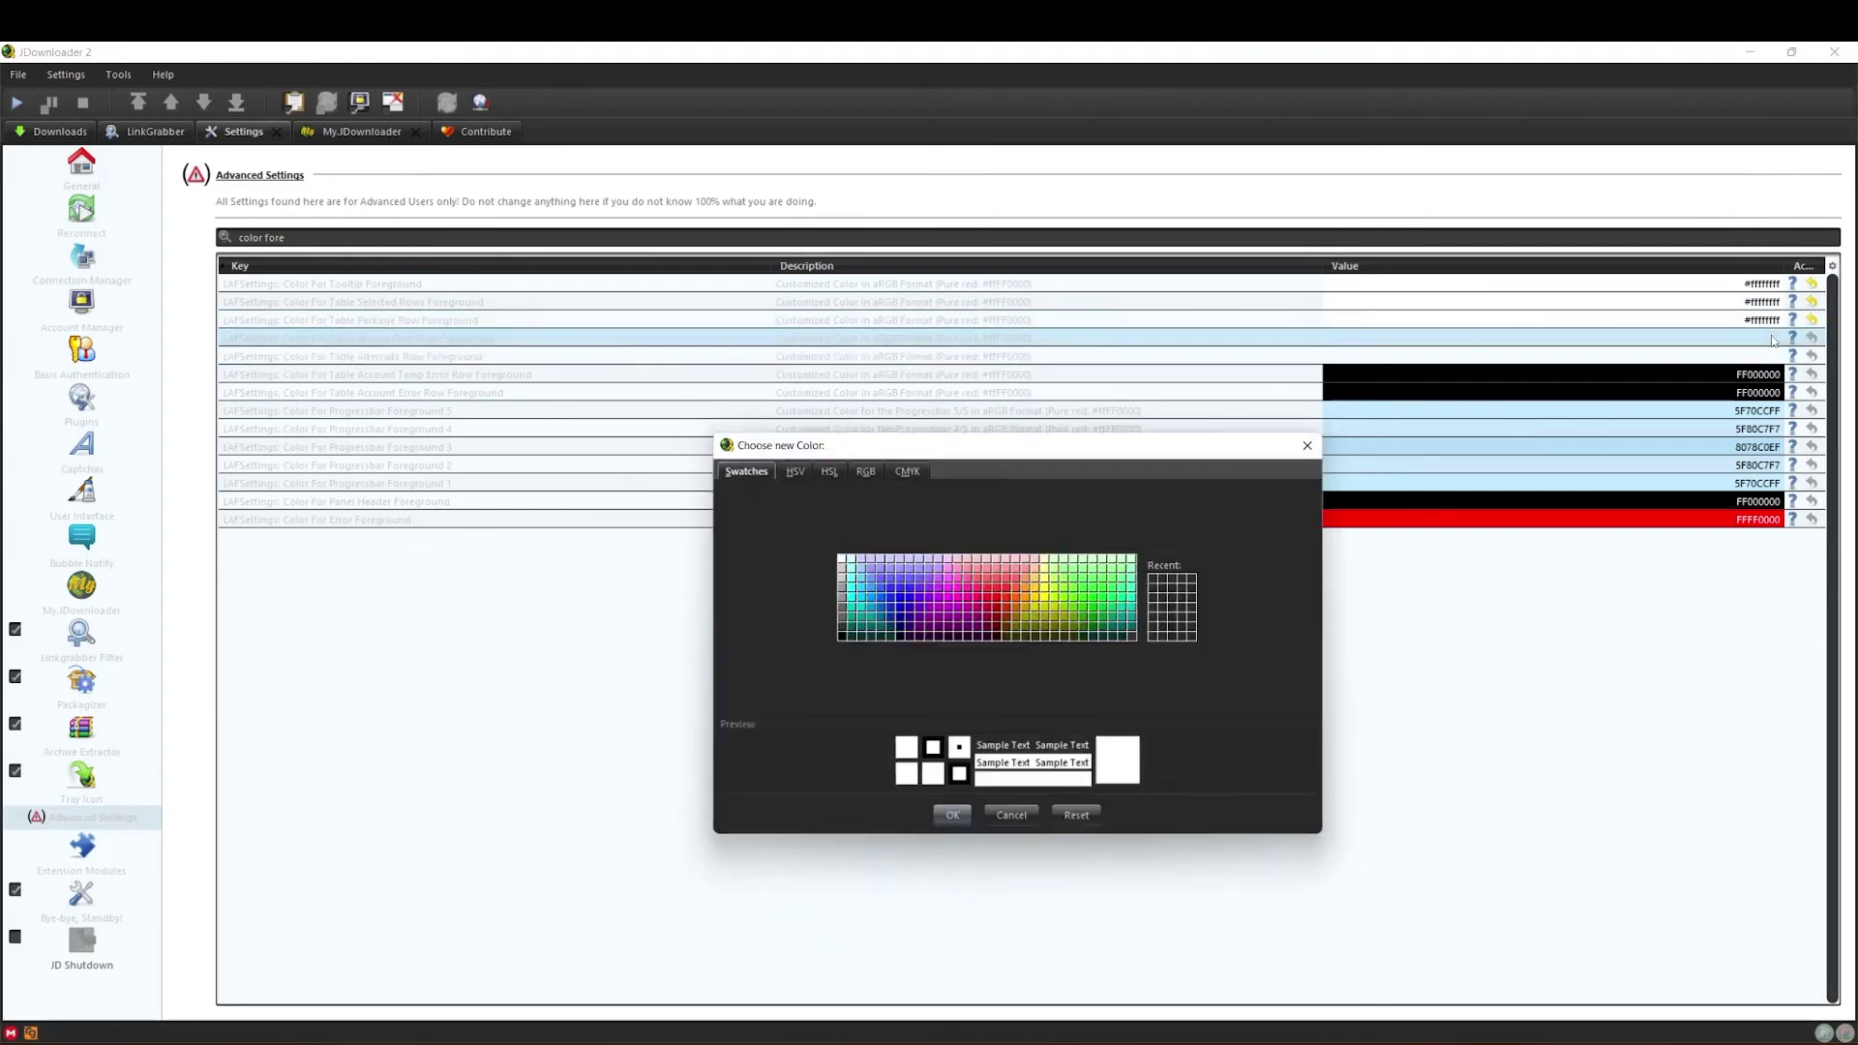
pyautogui.click(840, 559)
pyautogui.click(953, 815)
pyautogui.click(1198, 570)
pyautogui.click(1772, 357)
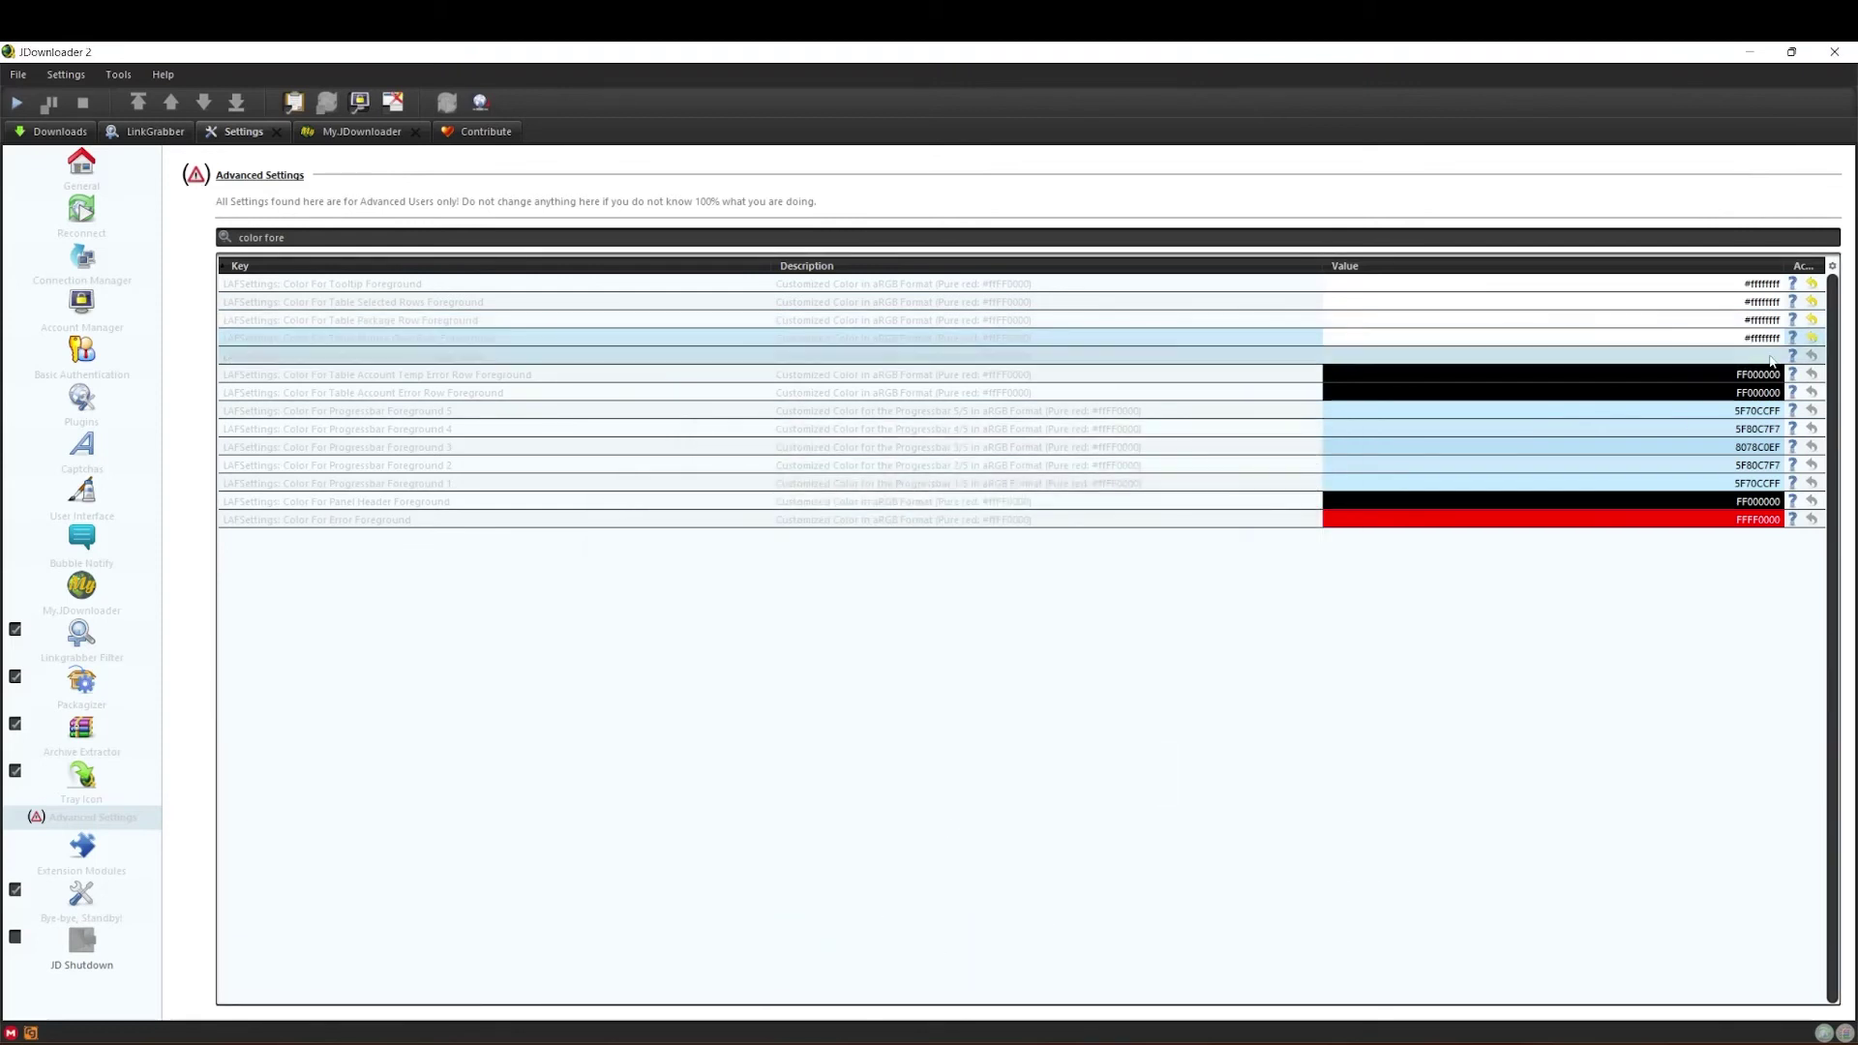
pyautogui.doubleClick(1772, 358)
pyautogui.click(840, 559)
pyautogui.click(954, 826)
pyautogui.click(1199, 568)
pyautogui.doubleClick(1772, 375)
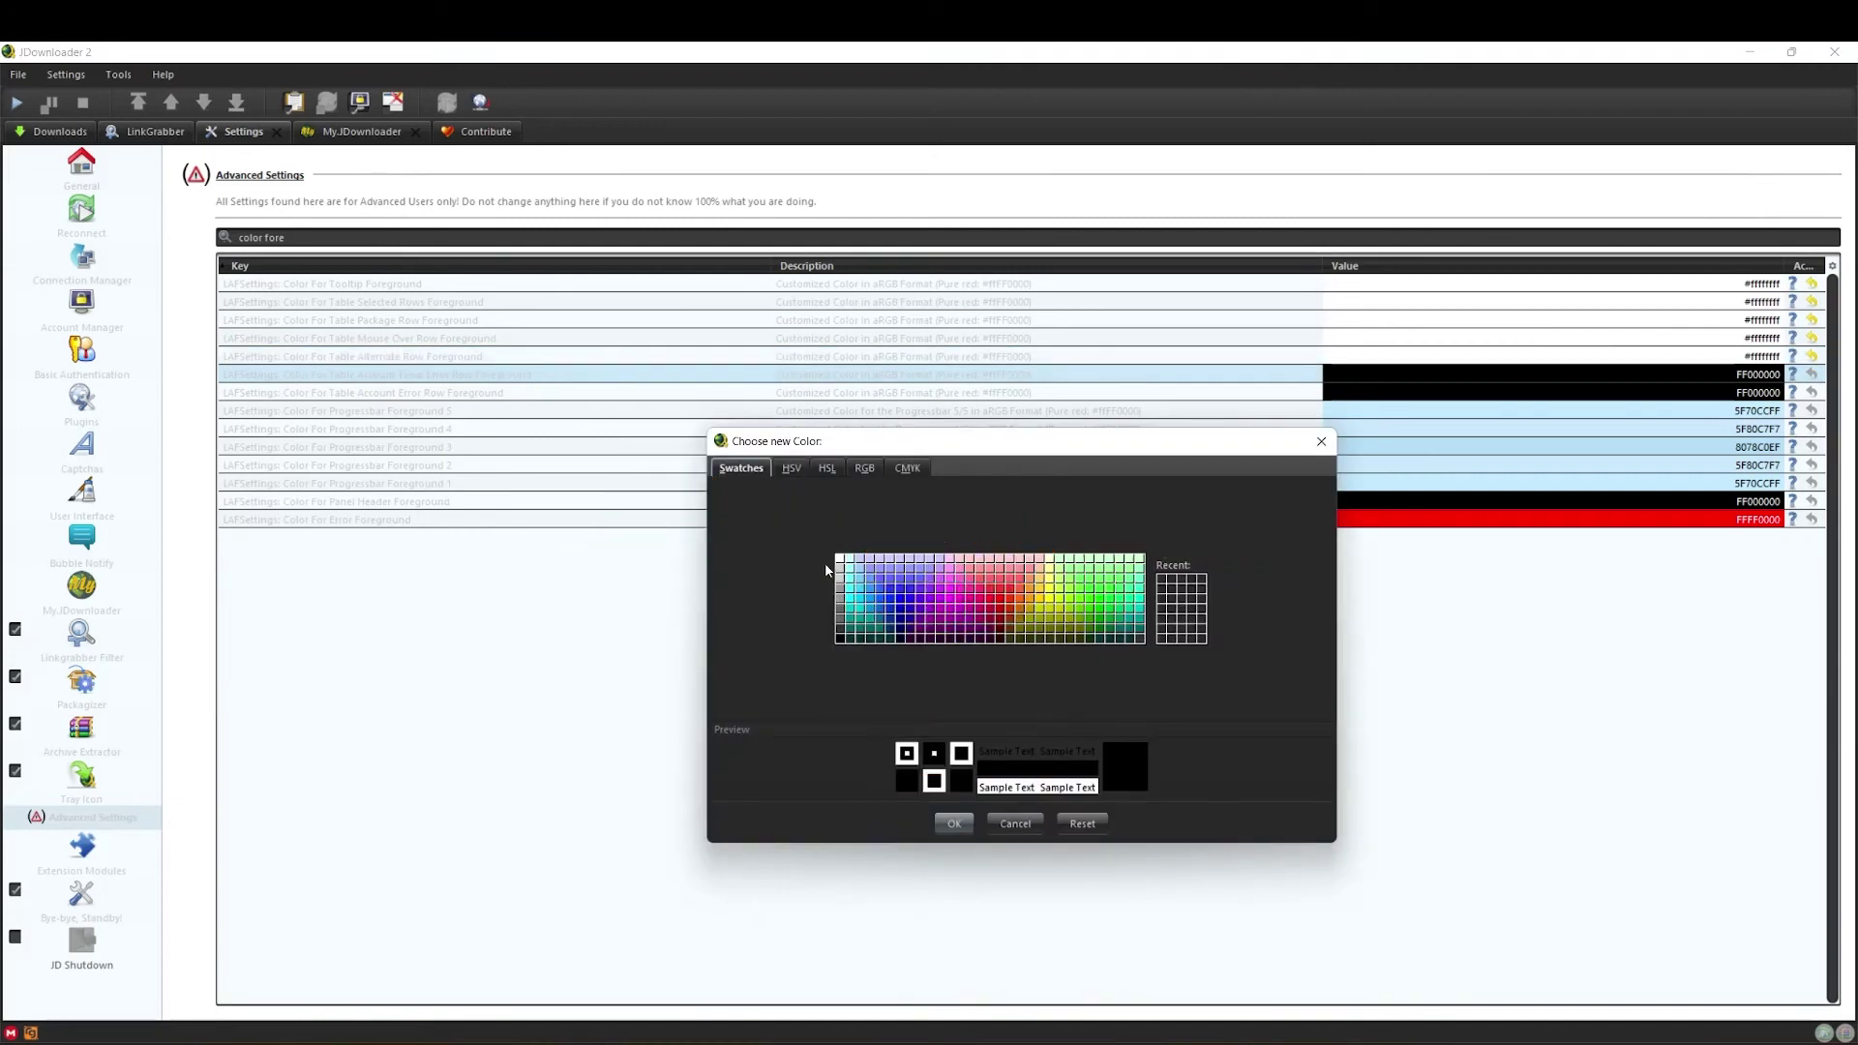
pyautogui.click(839, 559)
pyautogui.click(954, 824)
# Set the last foreground setting and the panel header foreground to white
pyautogui.doubleClick(1772, 393)
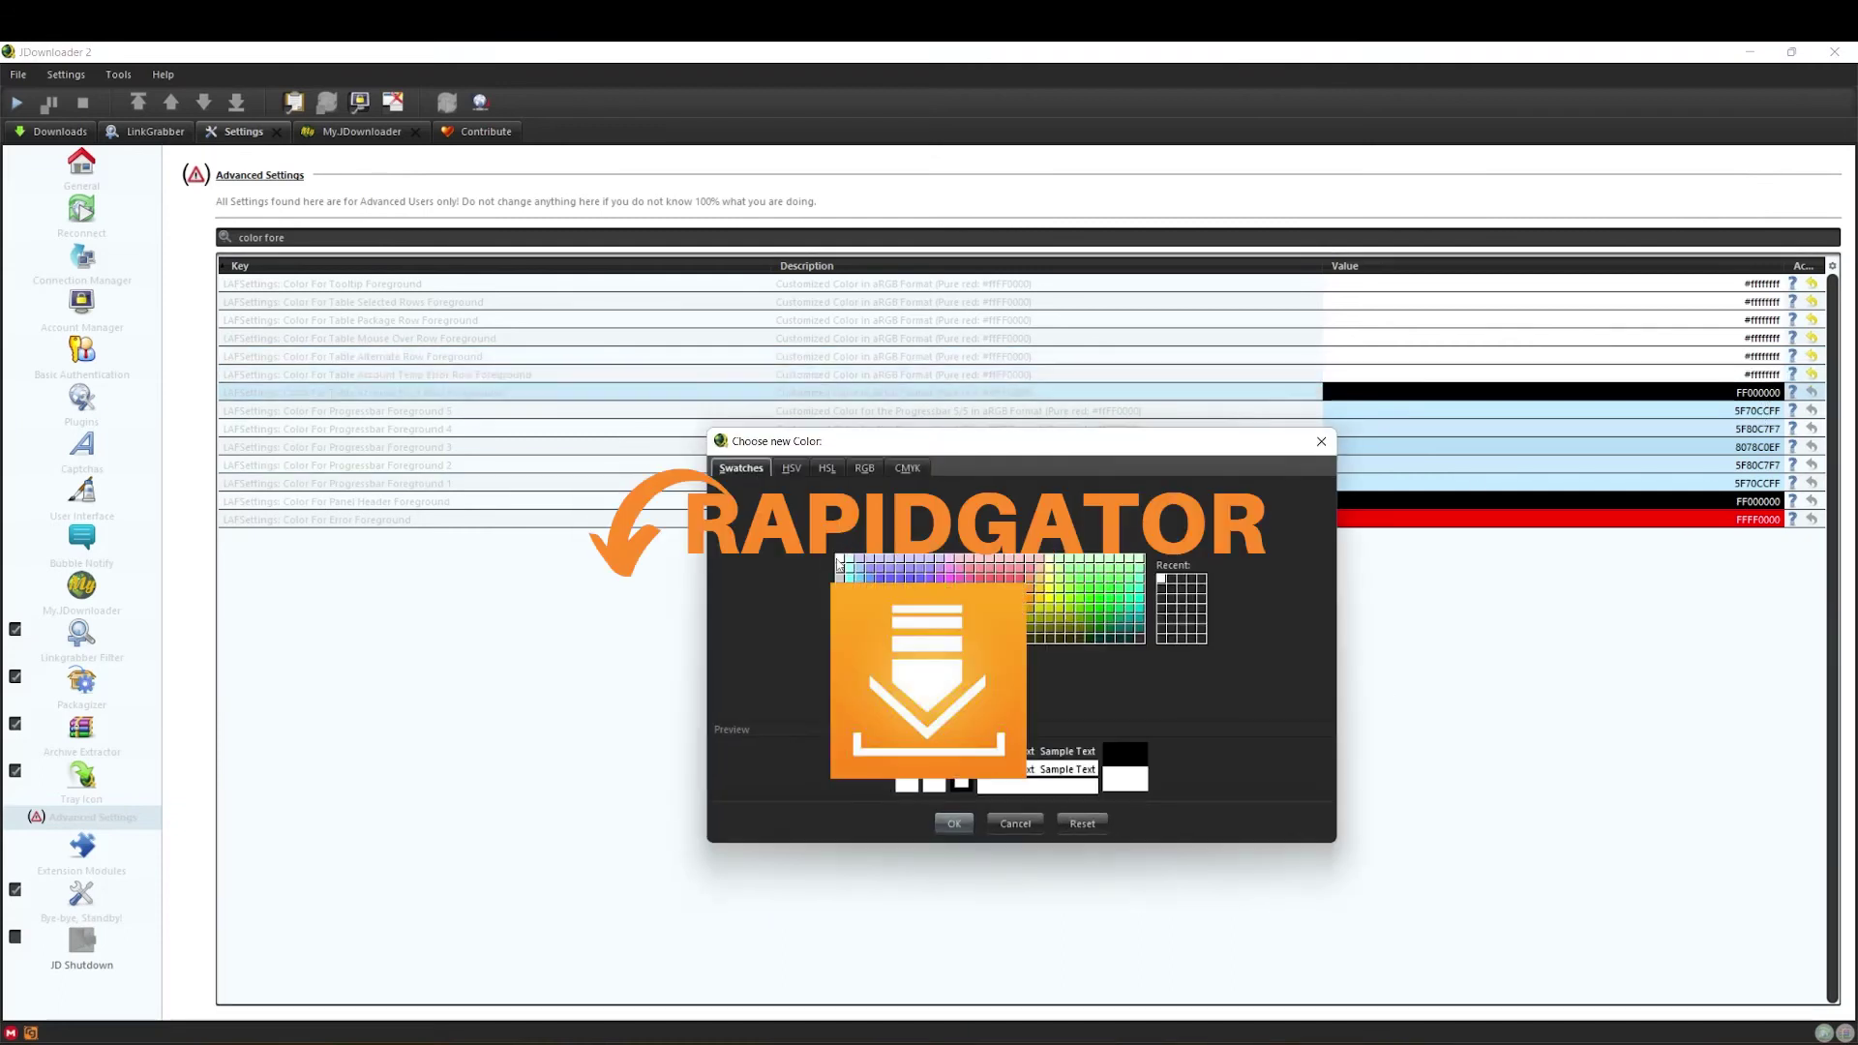
pyautogui.click(954, 824)
pyautogui.click(1207, 567)
pyautogui.doubleClick(1771, 502)
pyautogui.click(840, 558)
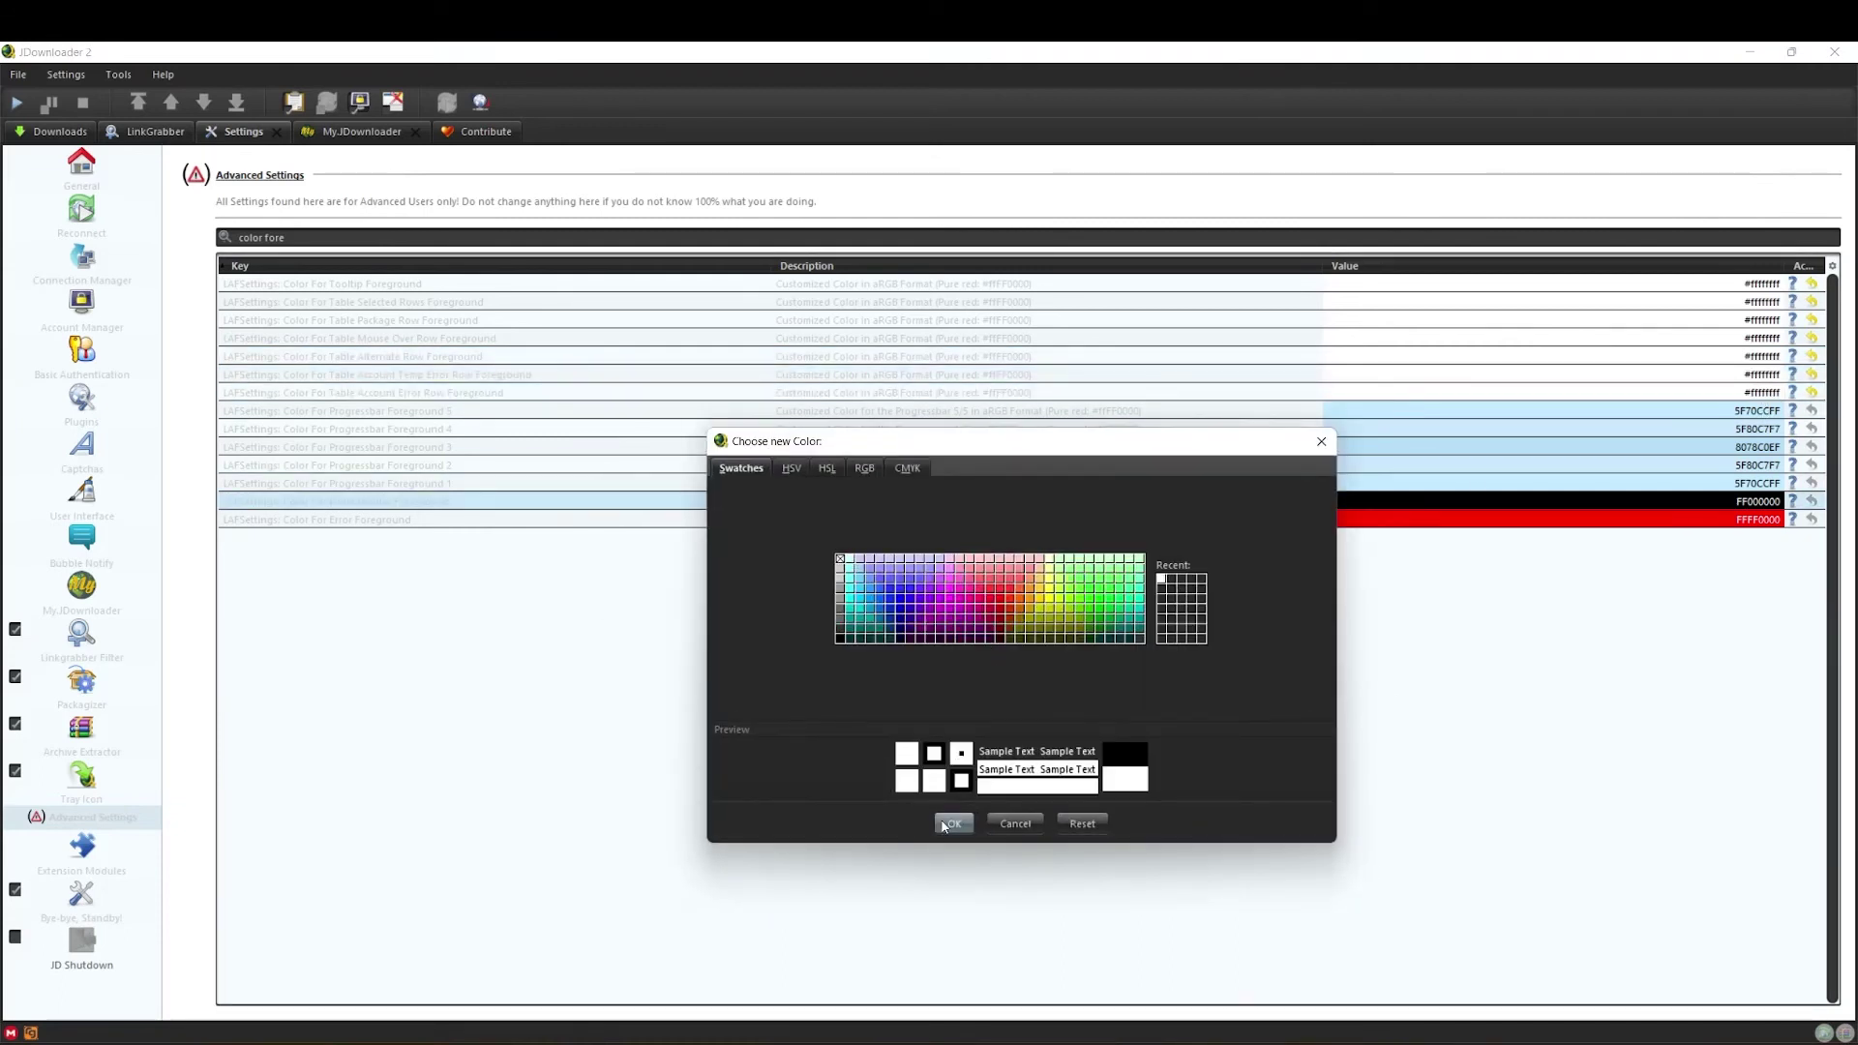
pyautogui.click(953, 824)
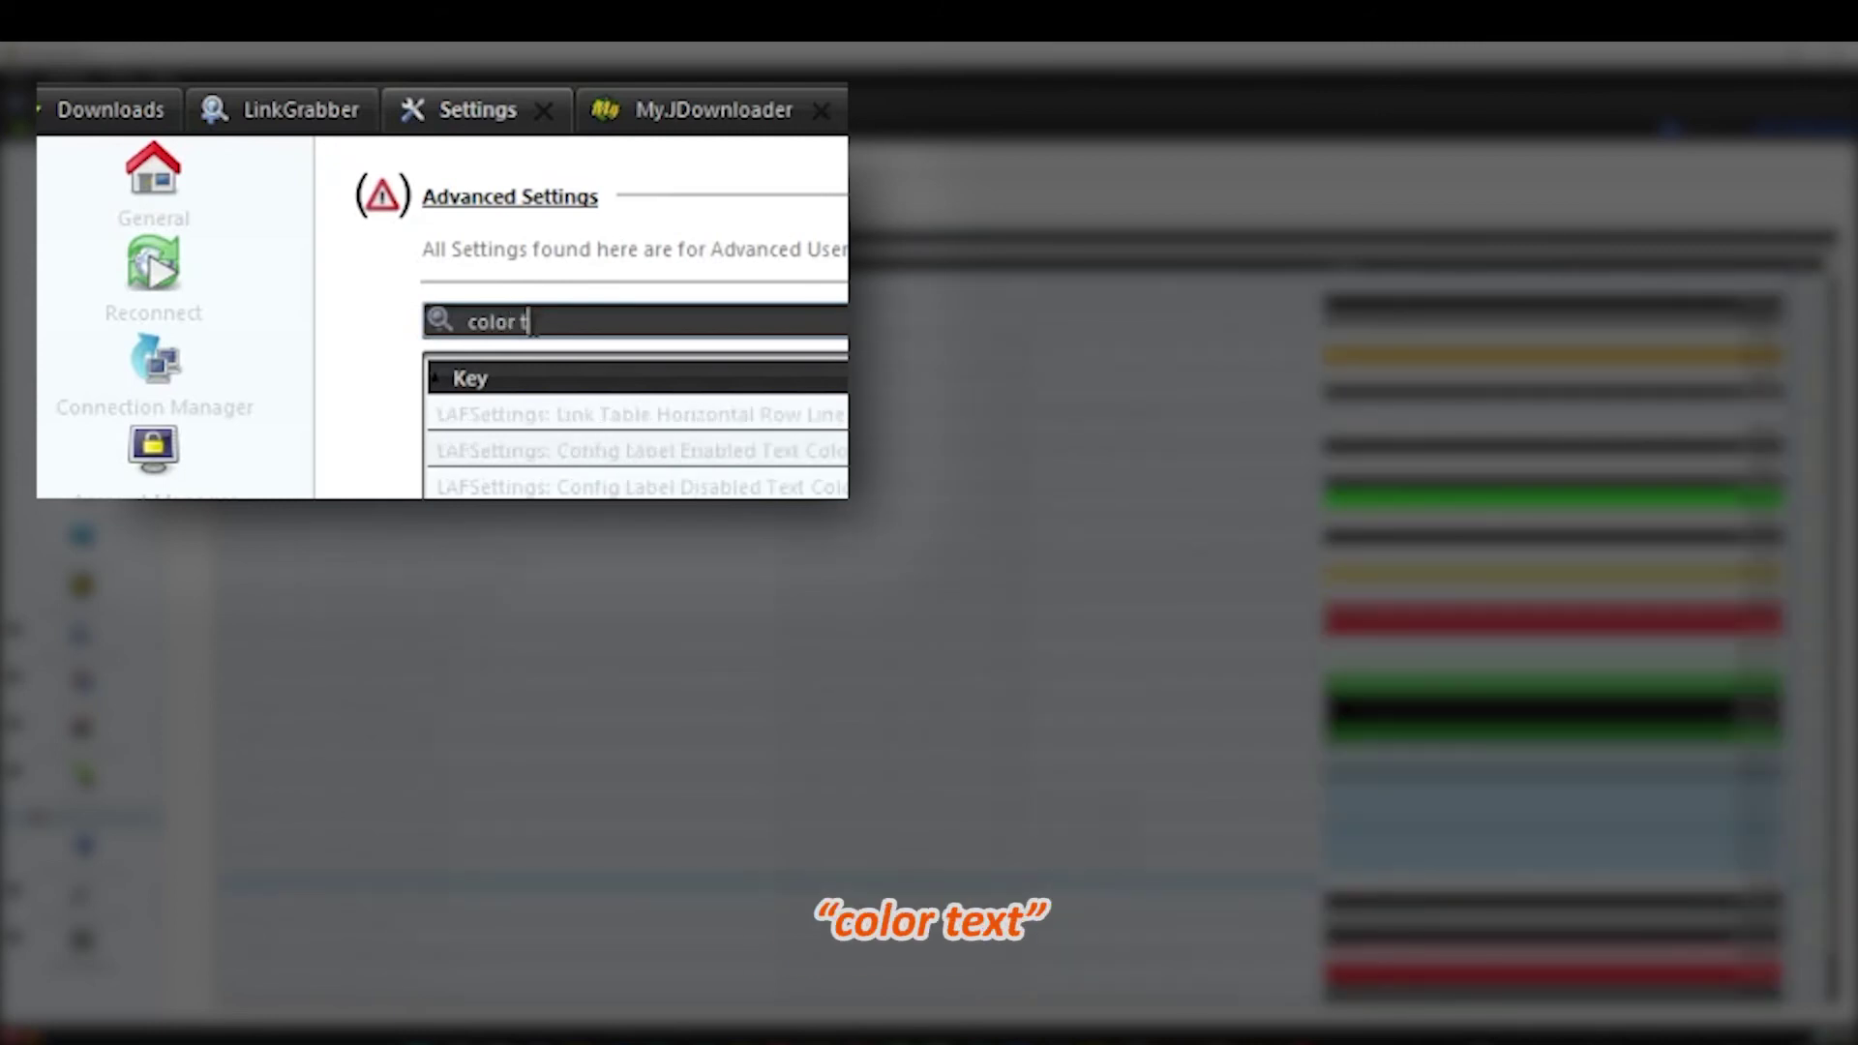
pyautogui.write('ext')
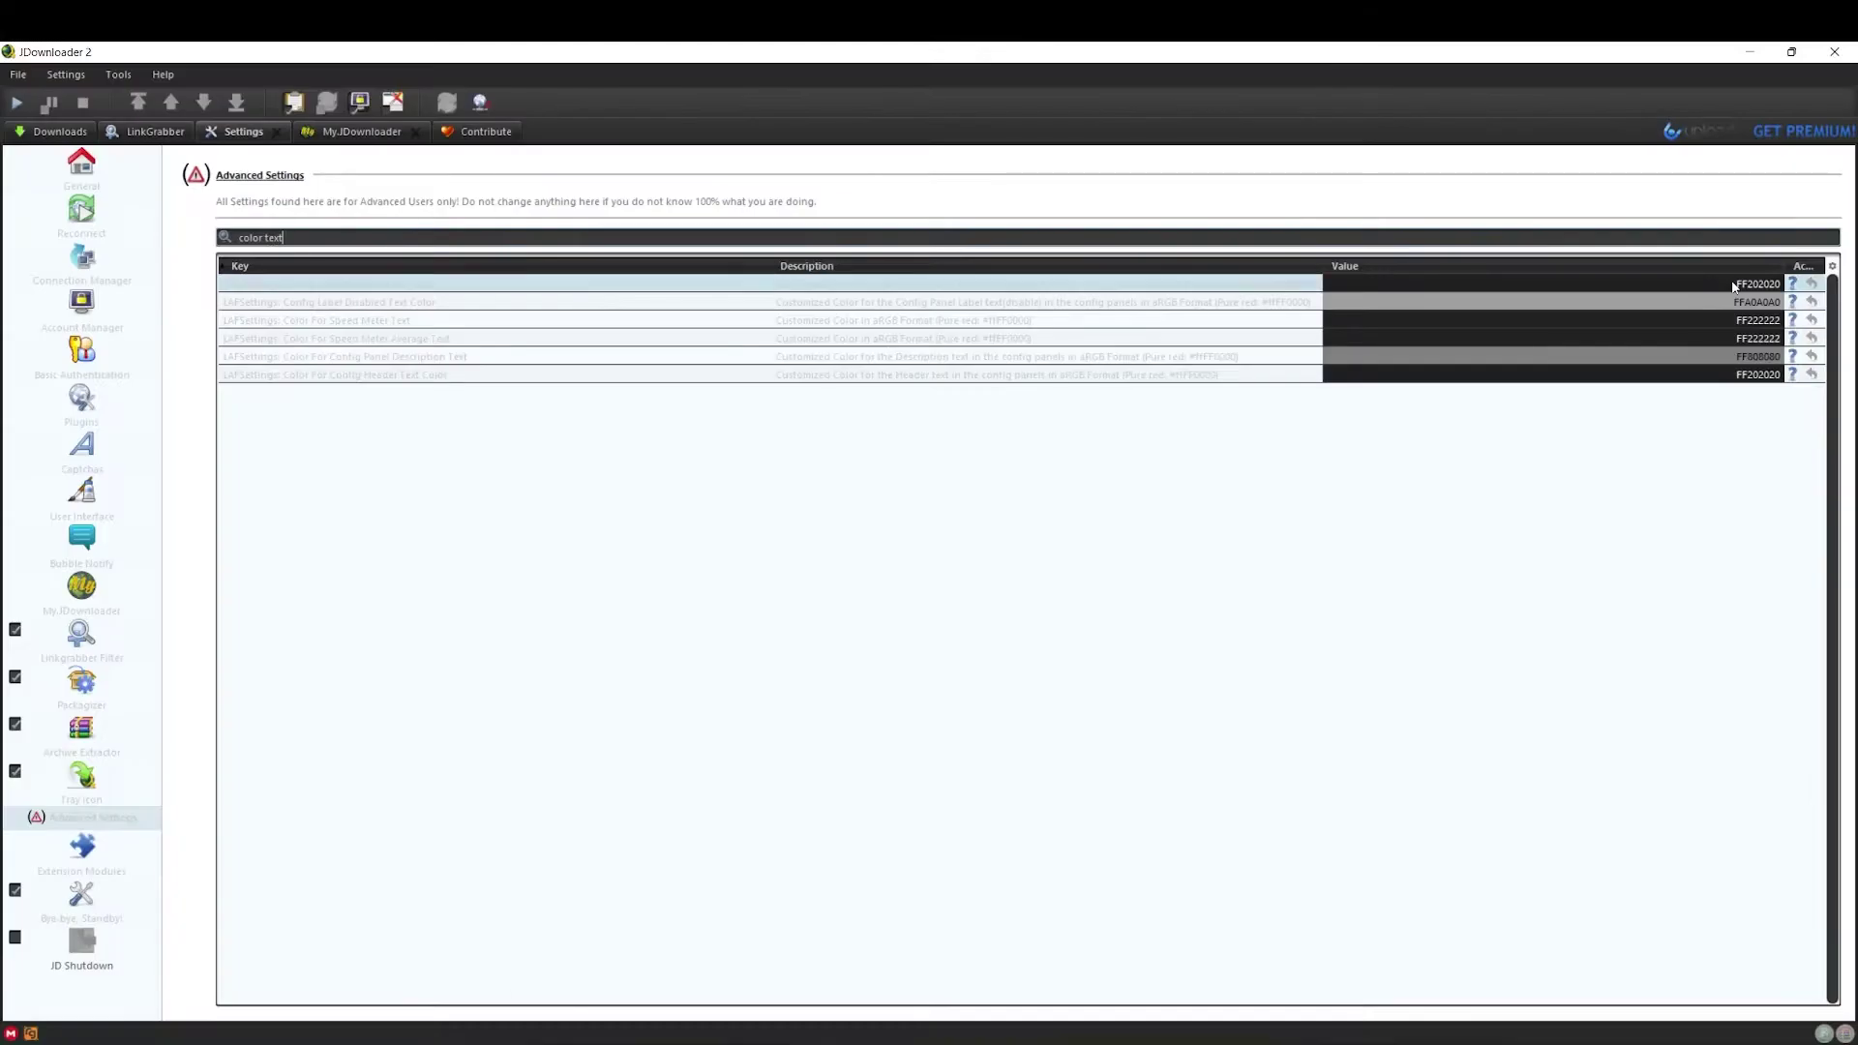
# Set Config Label Enabled Text Color to white
pyautogui.click(1575, 284)
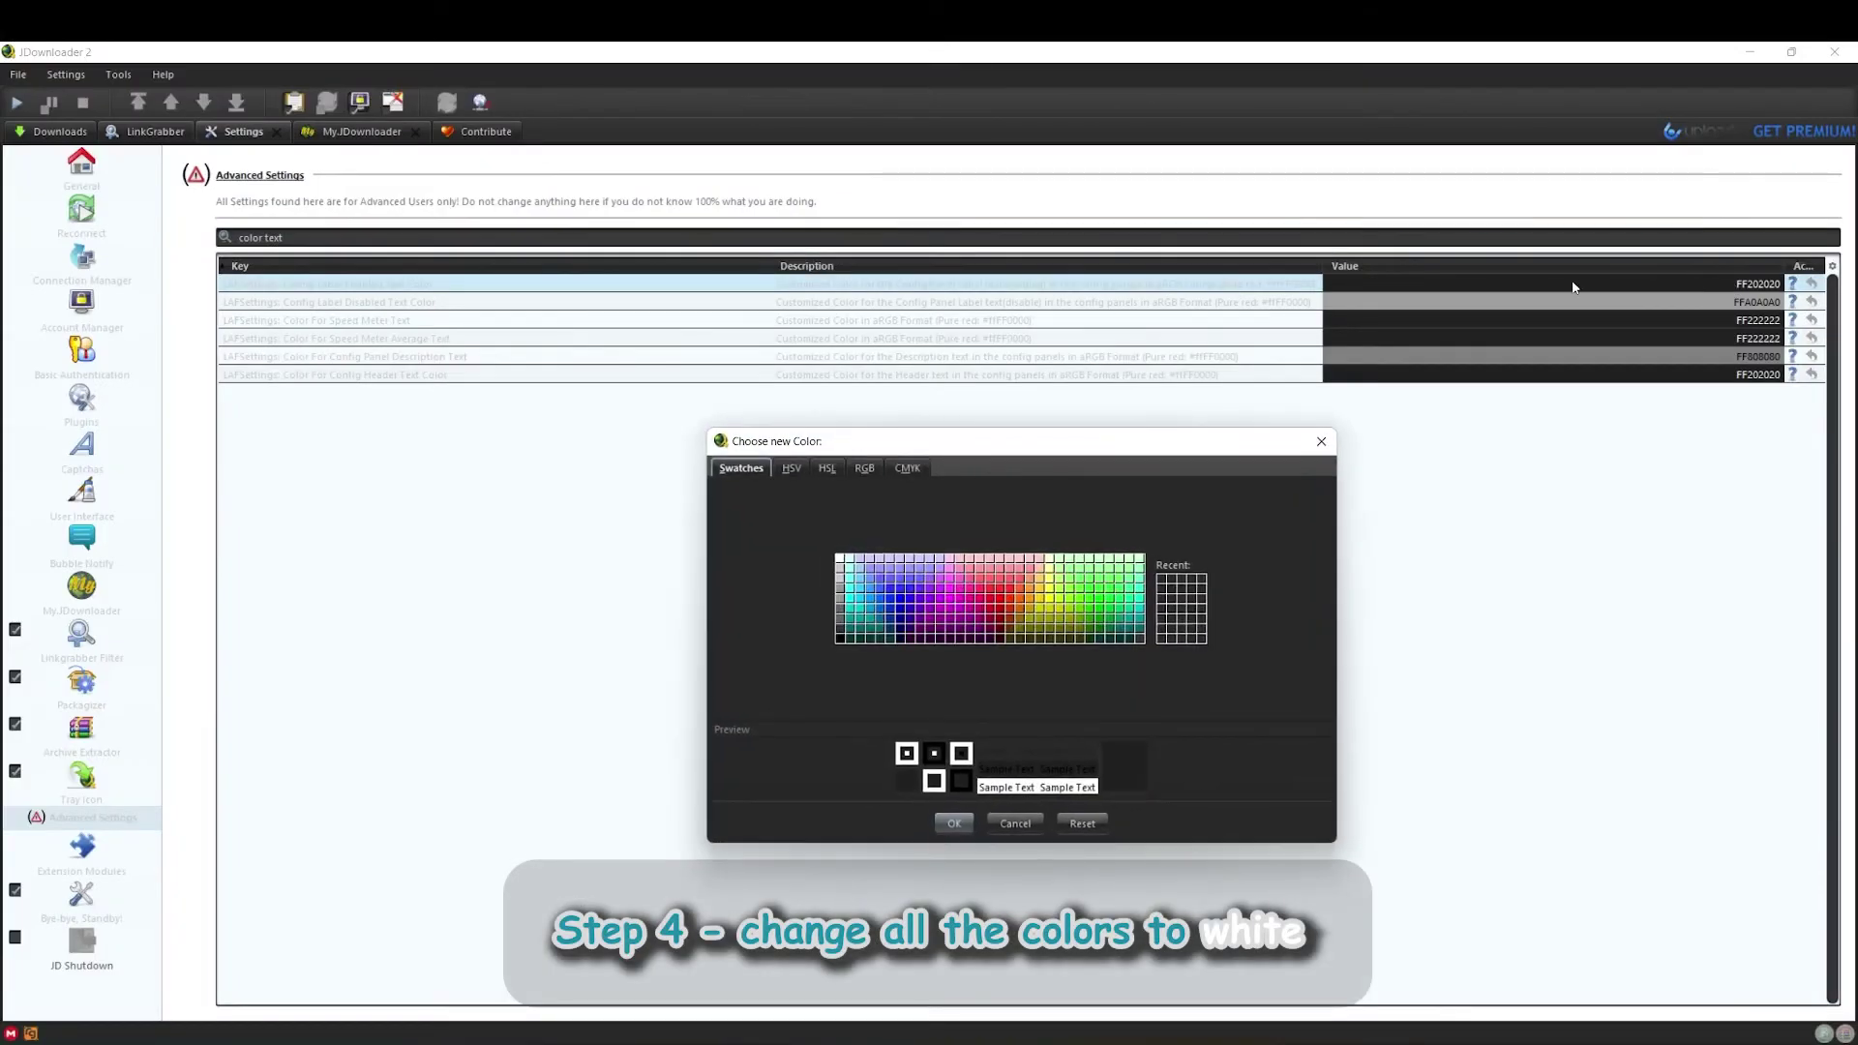
pyautogui.click(839, 558)
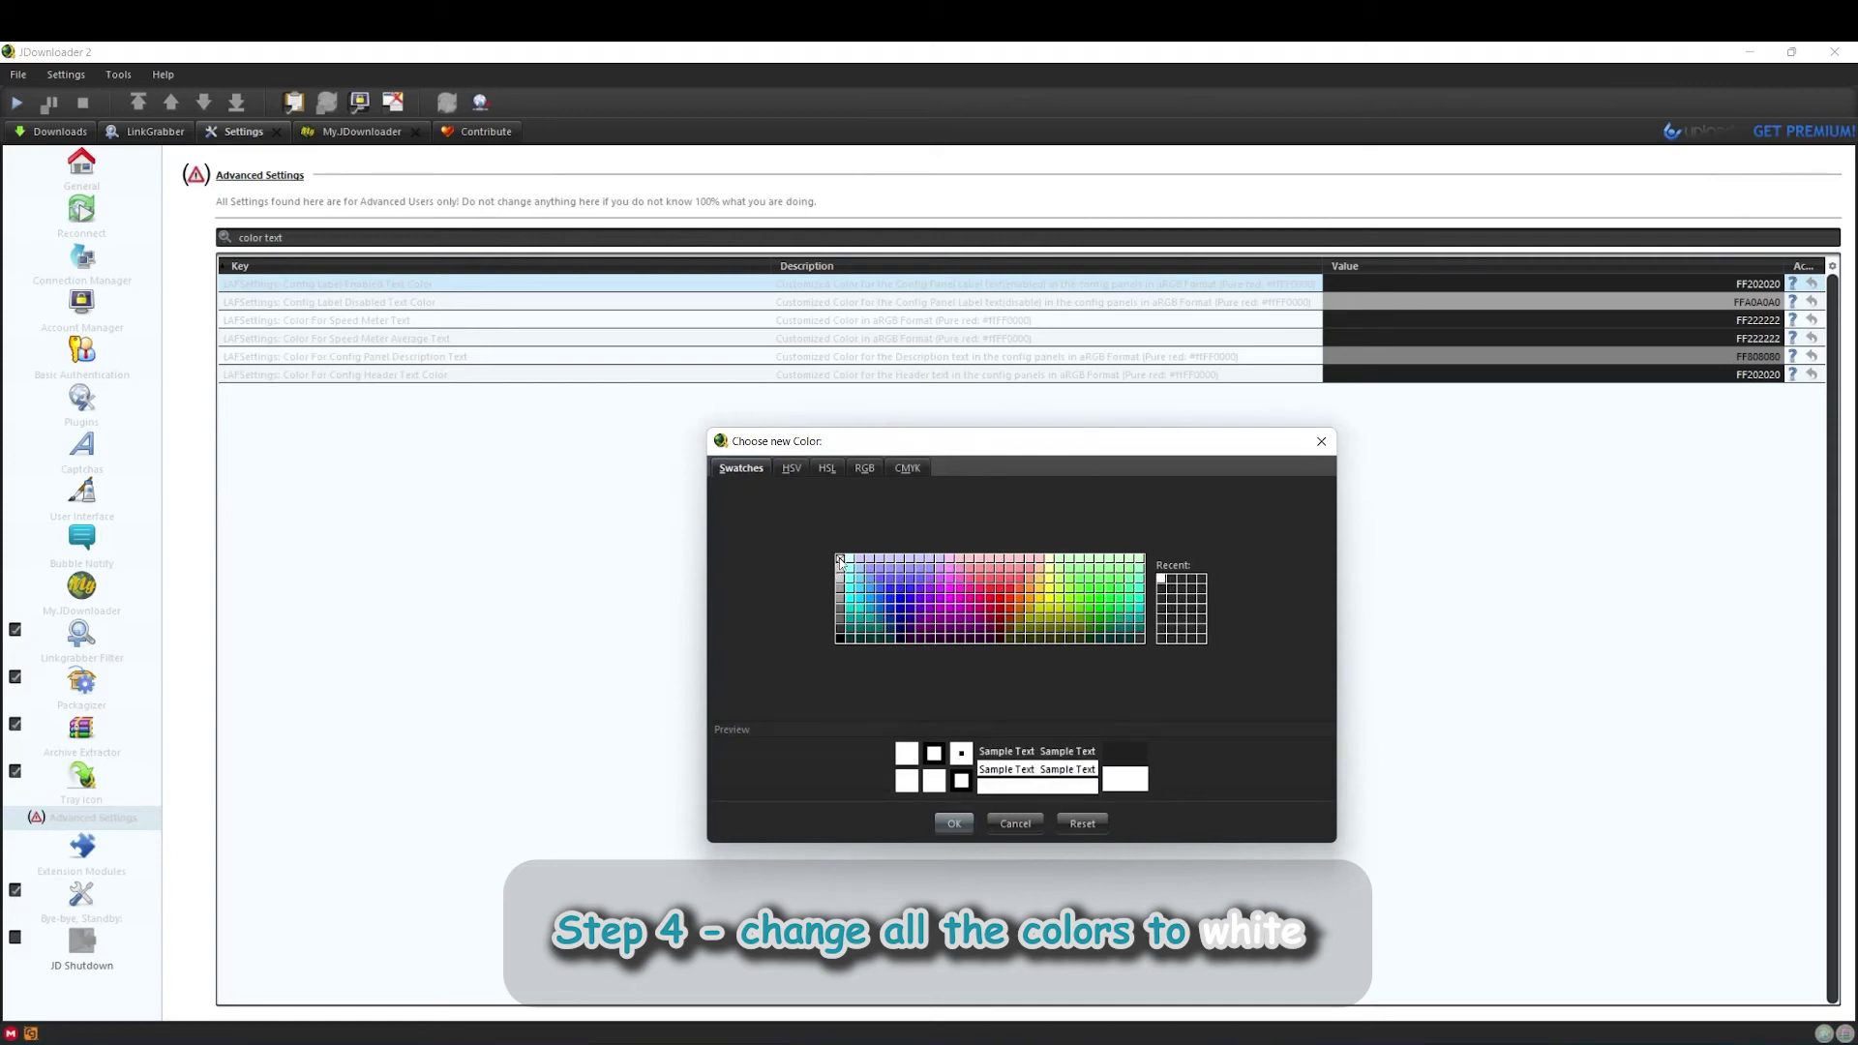
pyautogui.click(956, 824)
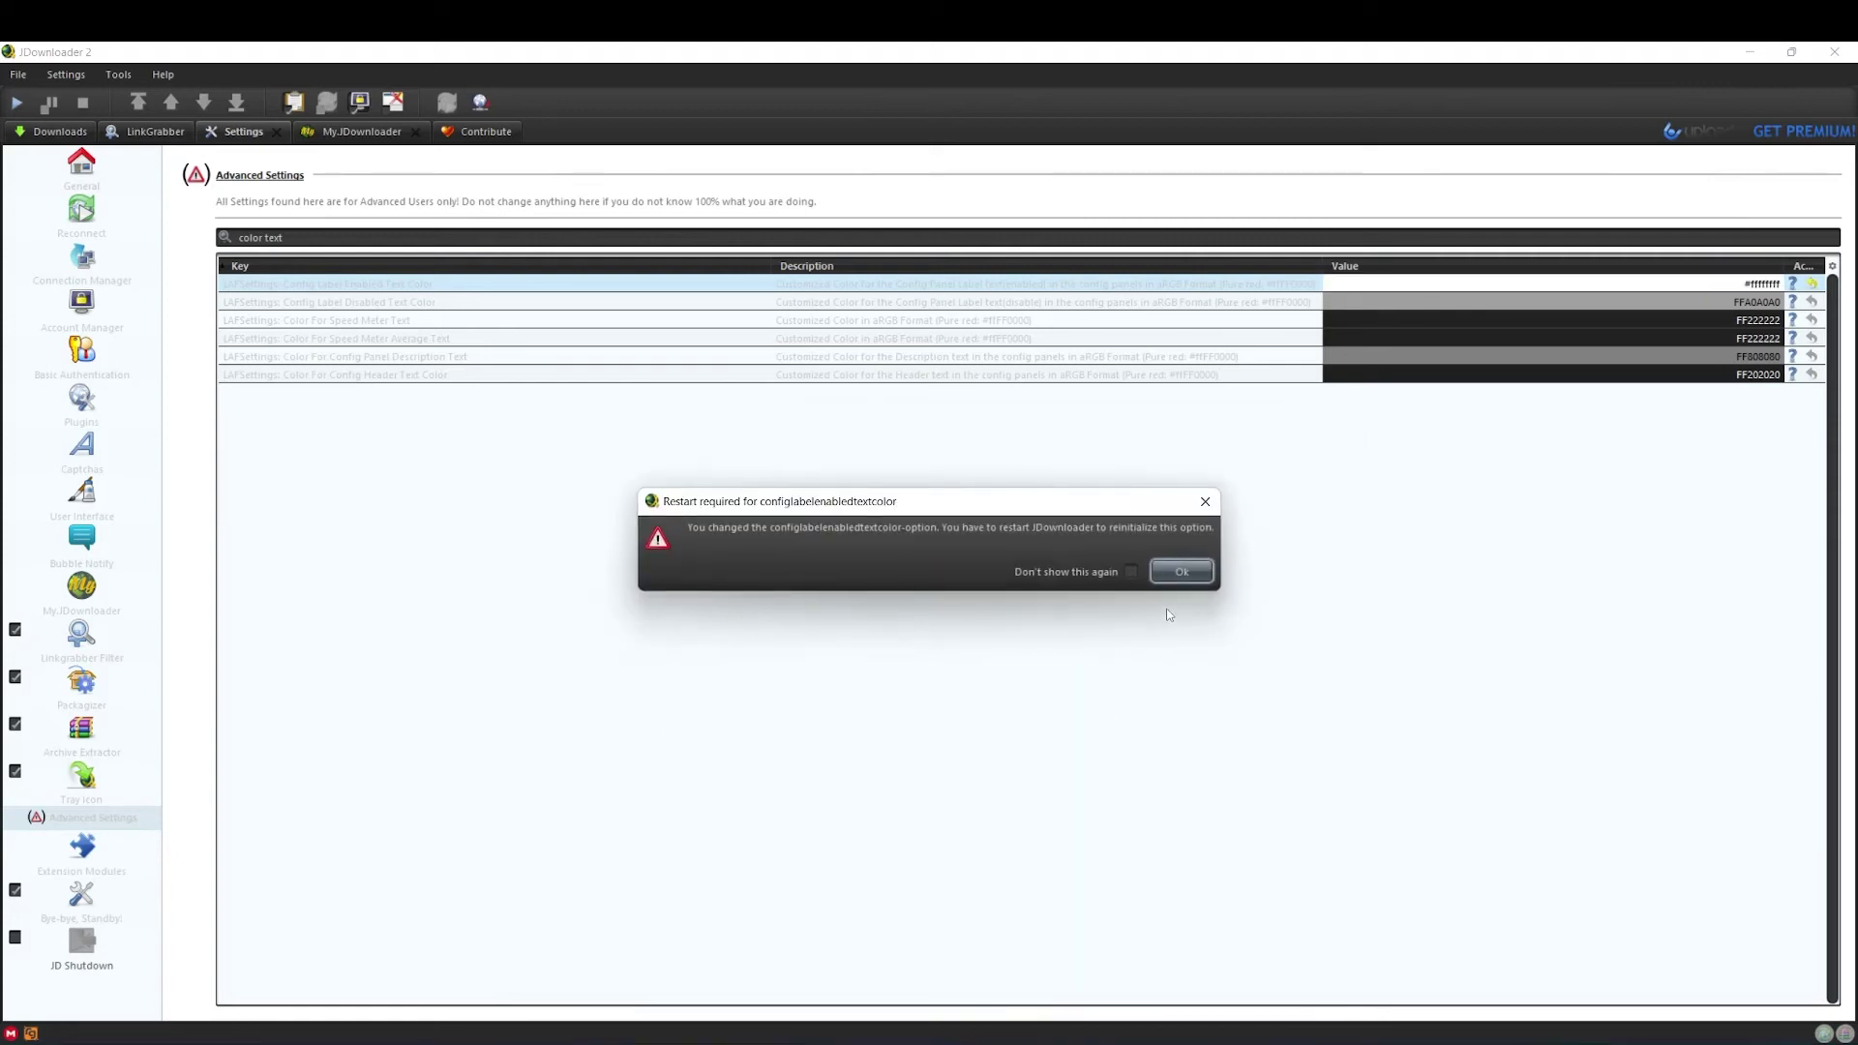
pyautogui.press('Return')
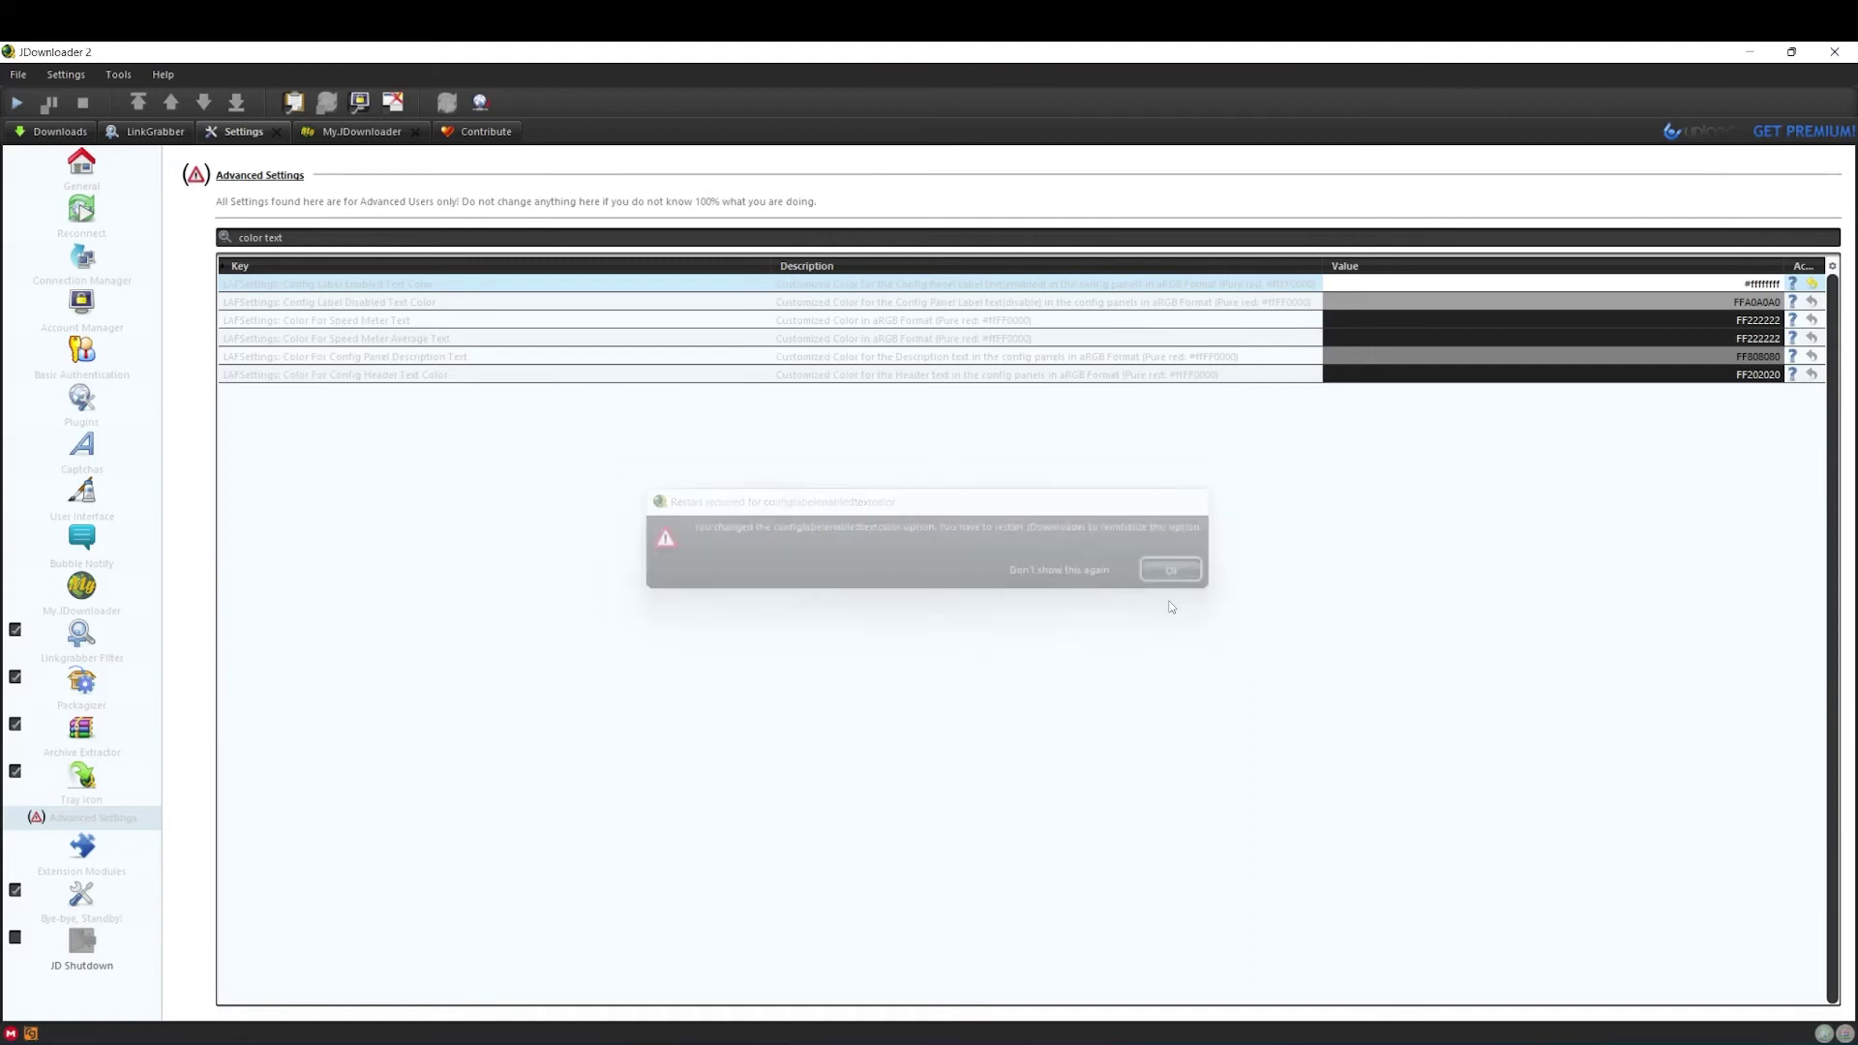
pyautogui.click(1493, 302)
# Set Config Label Disabled Text Color to grey 666666
pyautogui.click(874, 466)
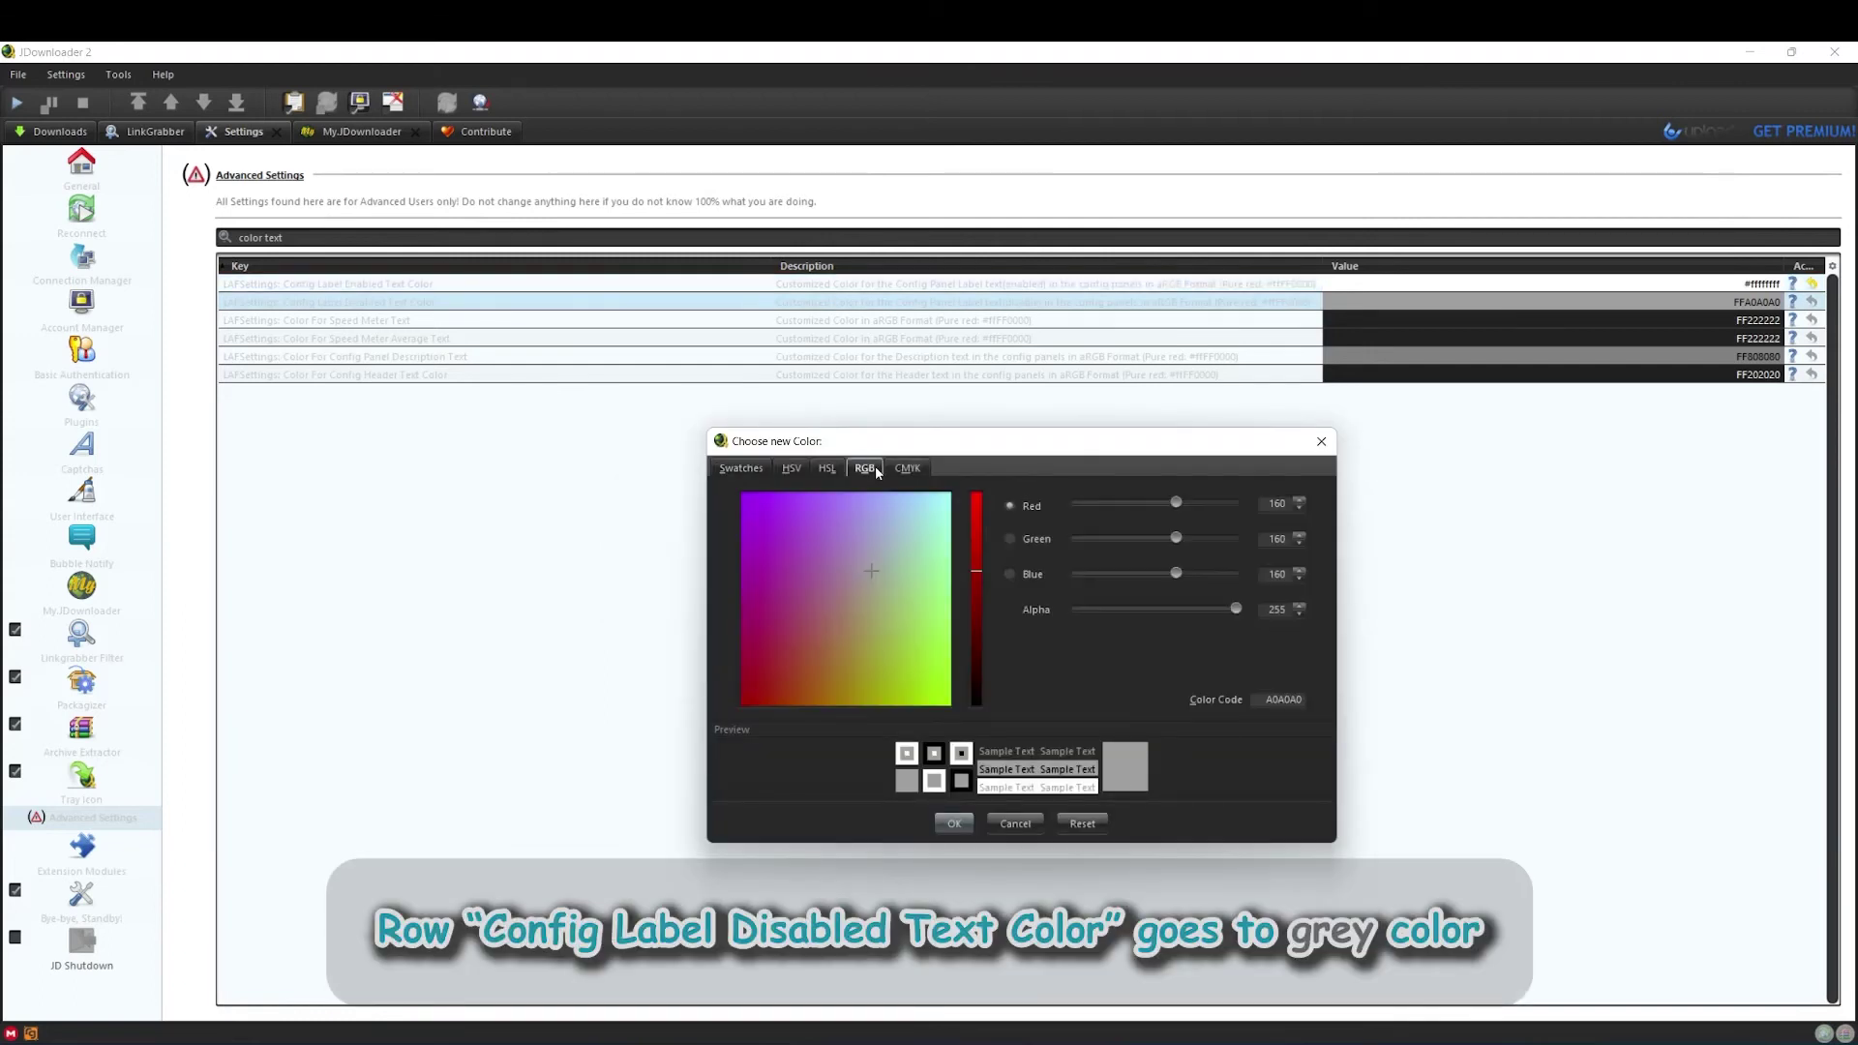
pyautogui.press('super+v')
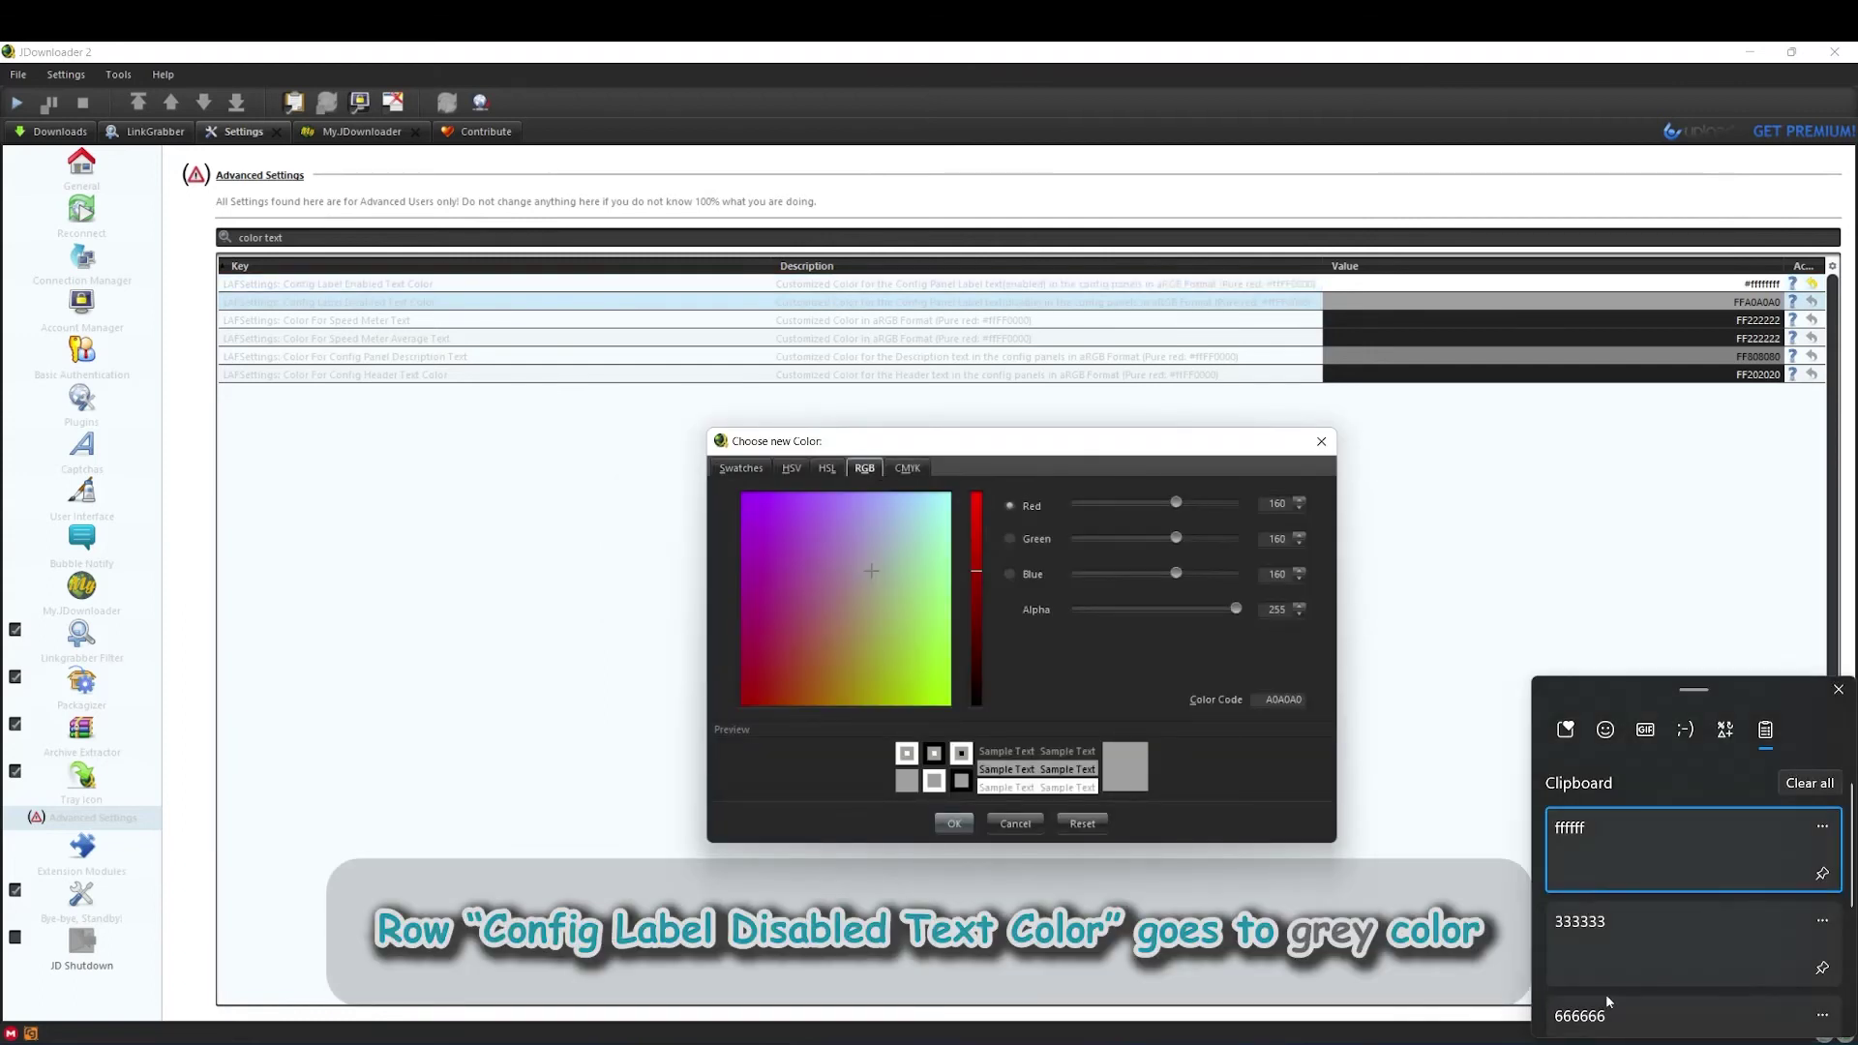
pyautogui.press('Escape')
pyautogui.hotkey('ctrl', 'v')
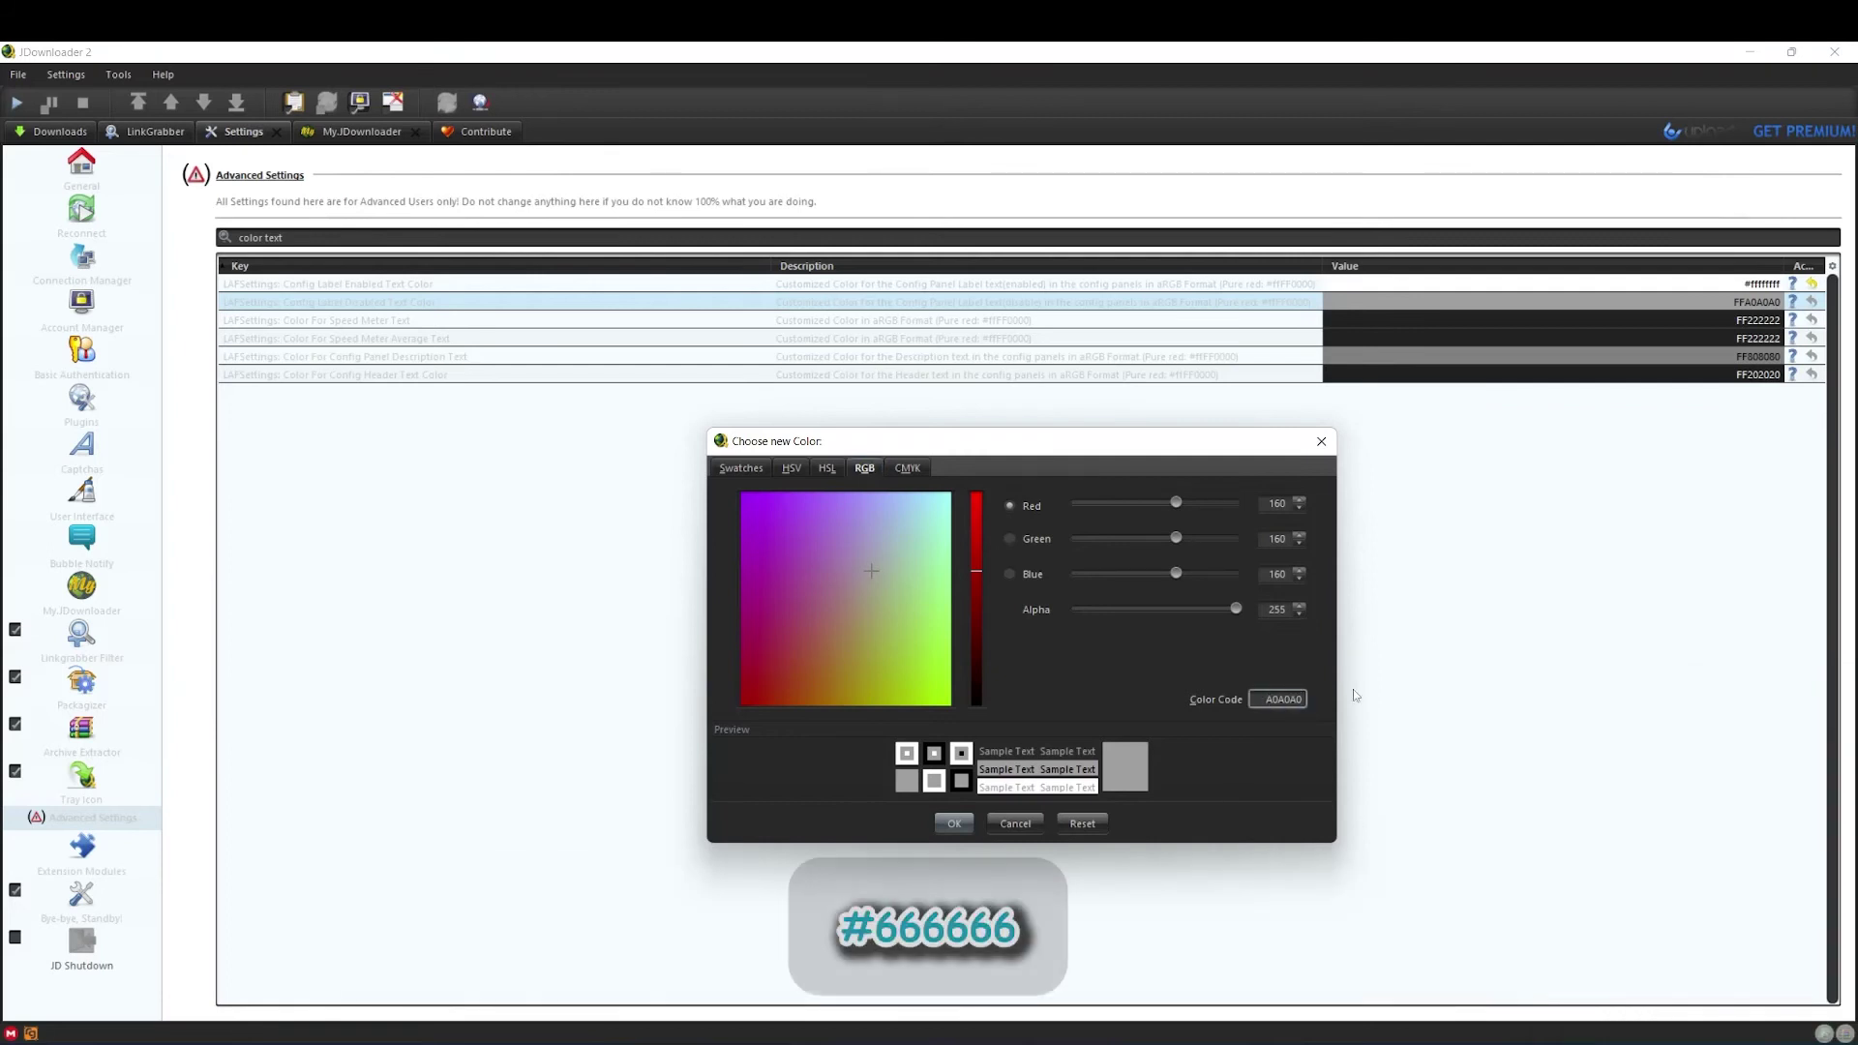
pyautogui.press('Return')
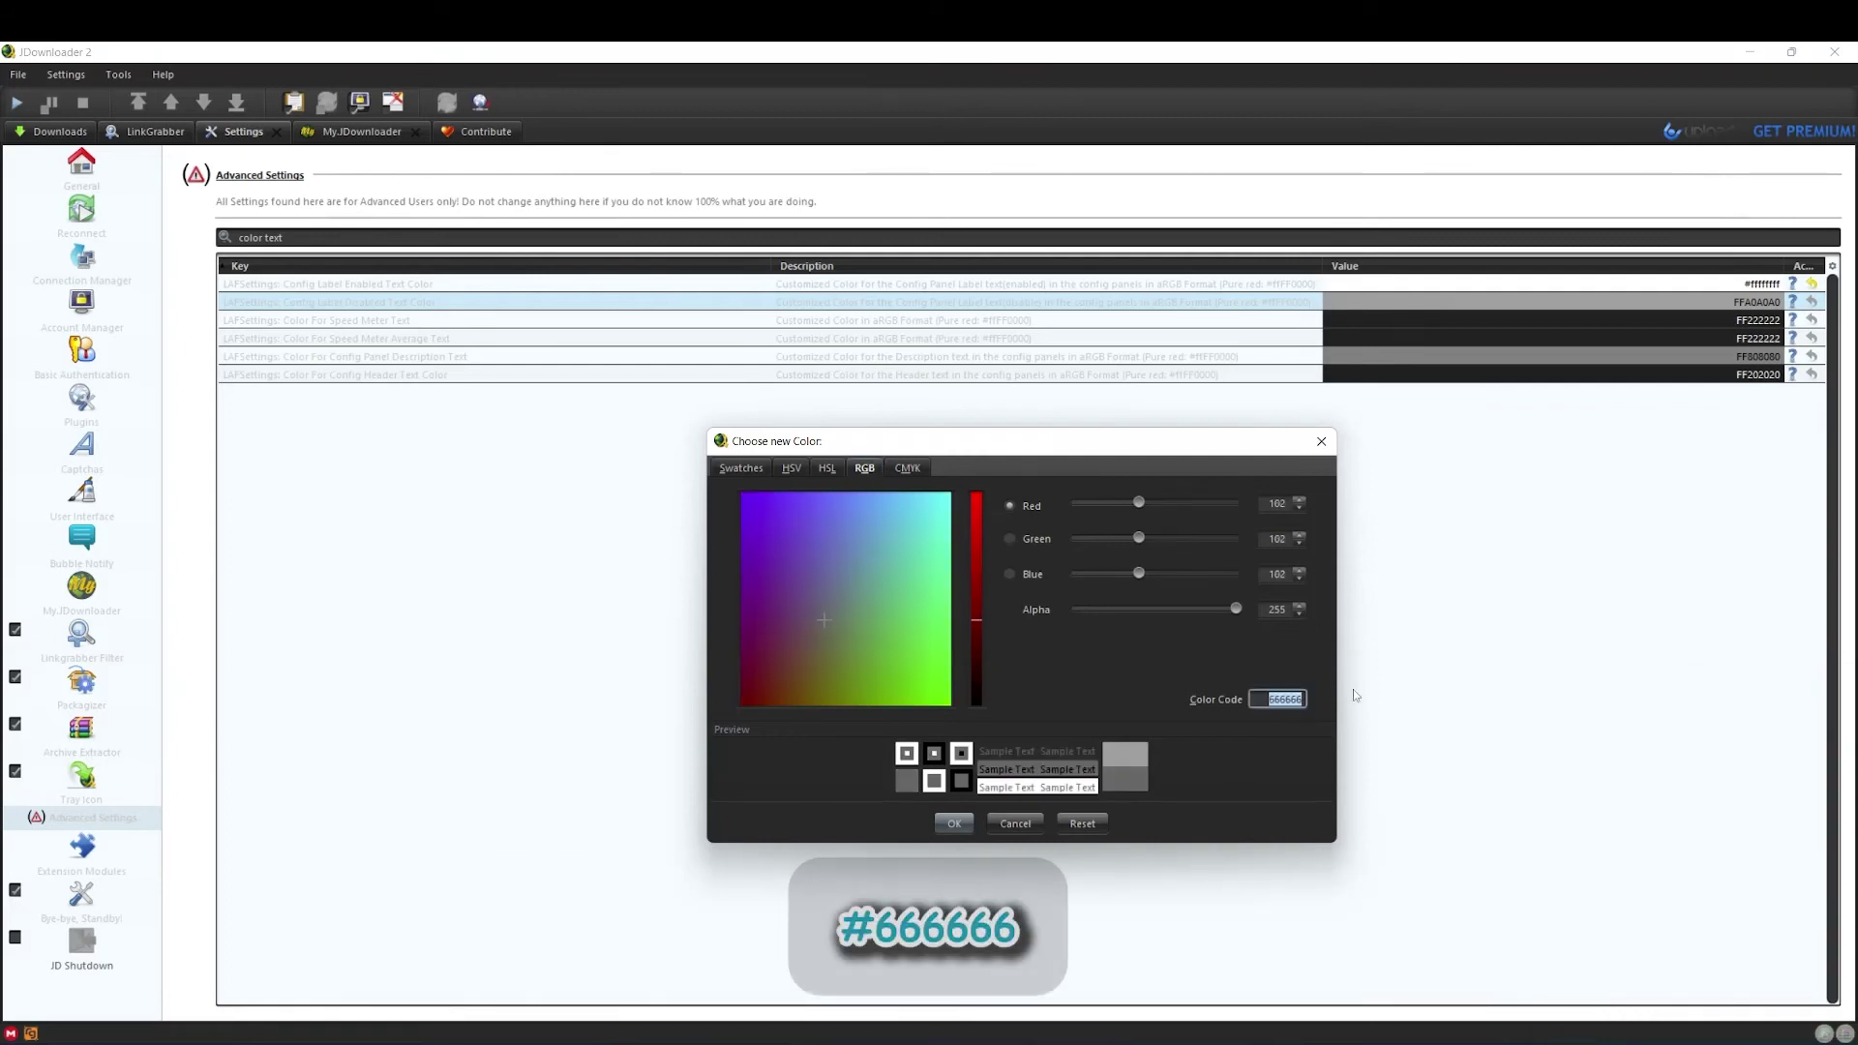
pyautogui.click(953, 822)
pyautogui.press('Return')
pyautogui.click(1701, 321)
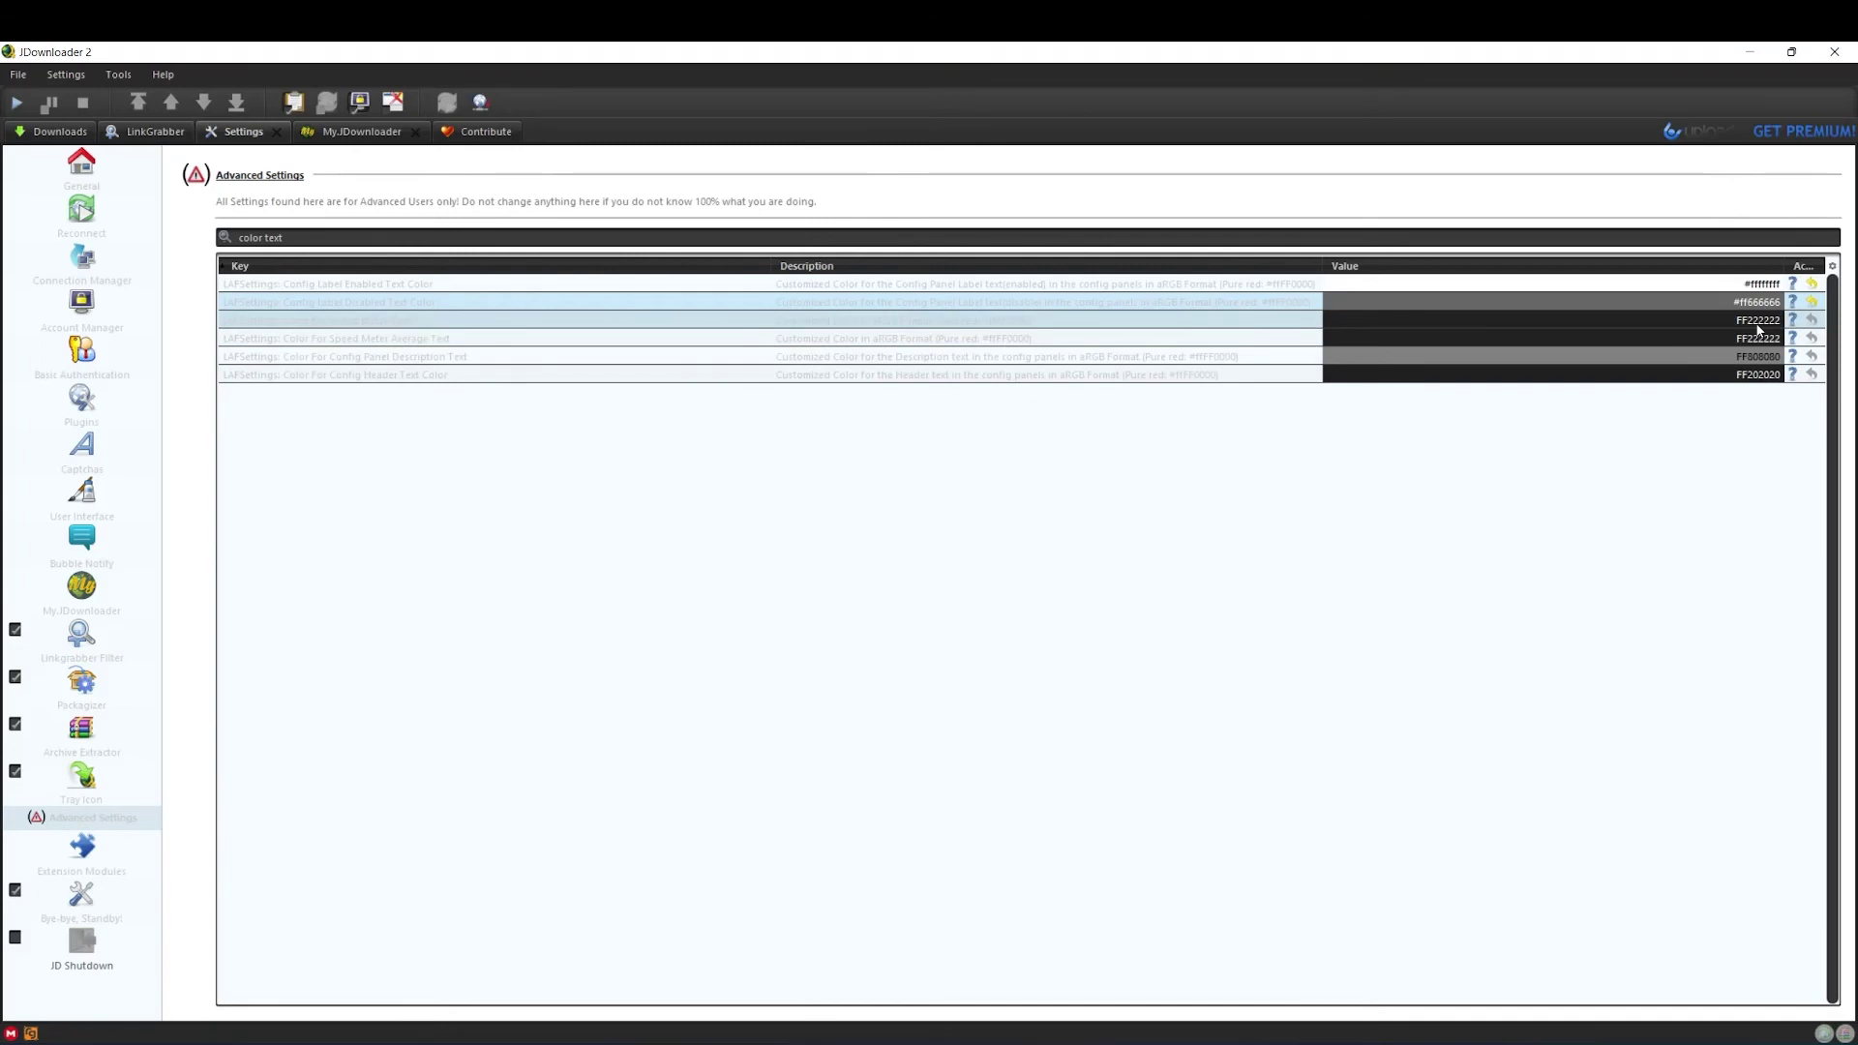
# Set the speed meter and speed meter average text colours to white
pyautogui.click(839, 557)
pyautogui.click(953, 822)
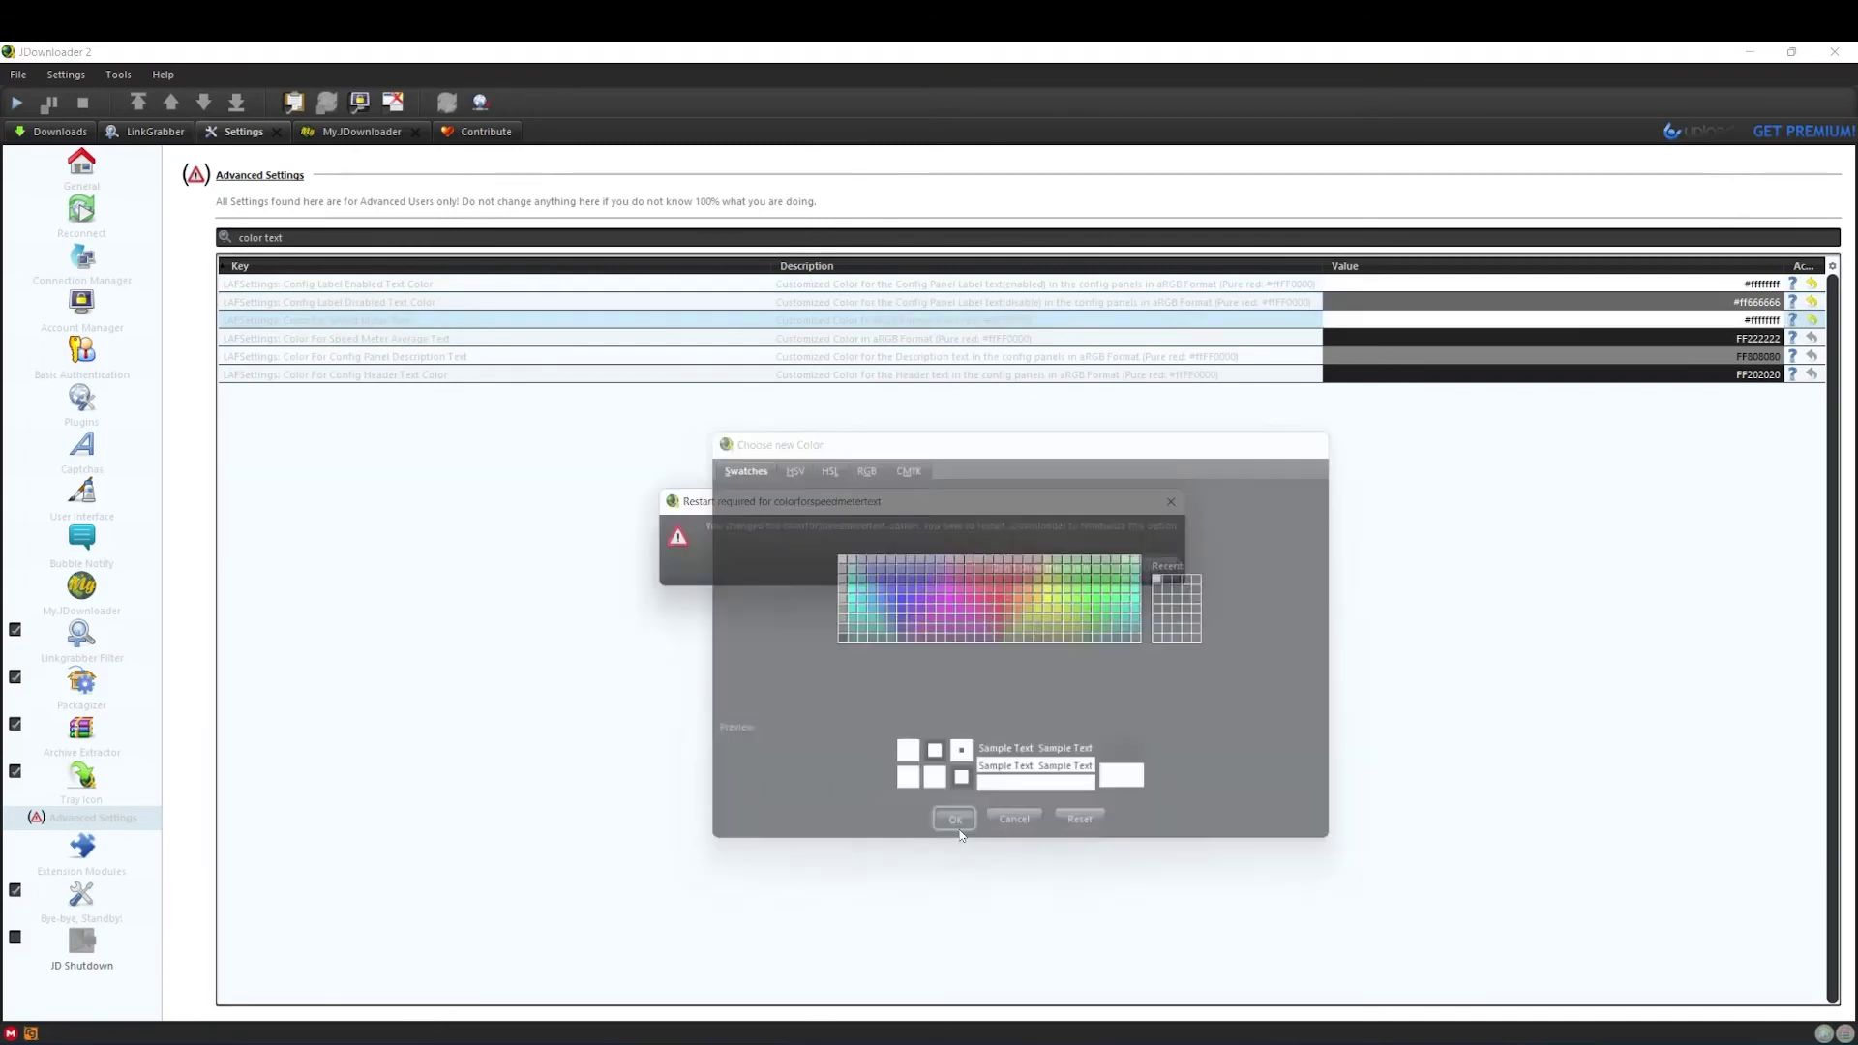
pyautogui.press('Return')
pyautogui.click(1772, 339)
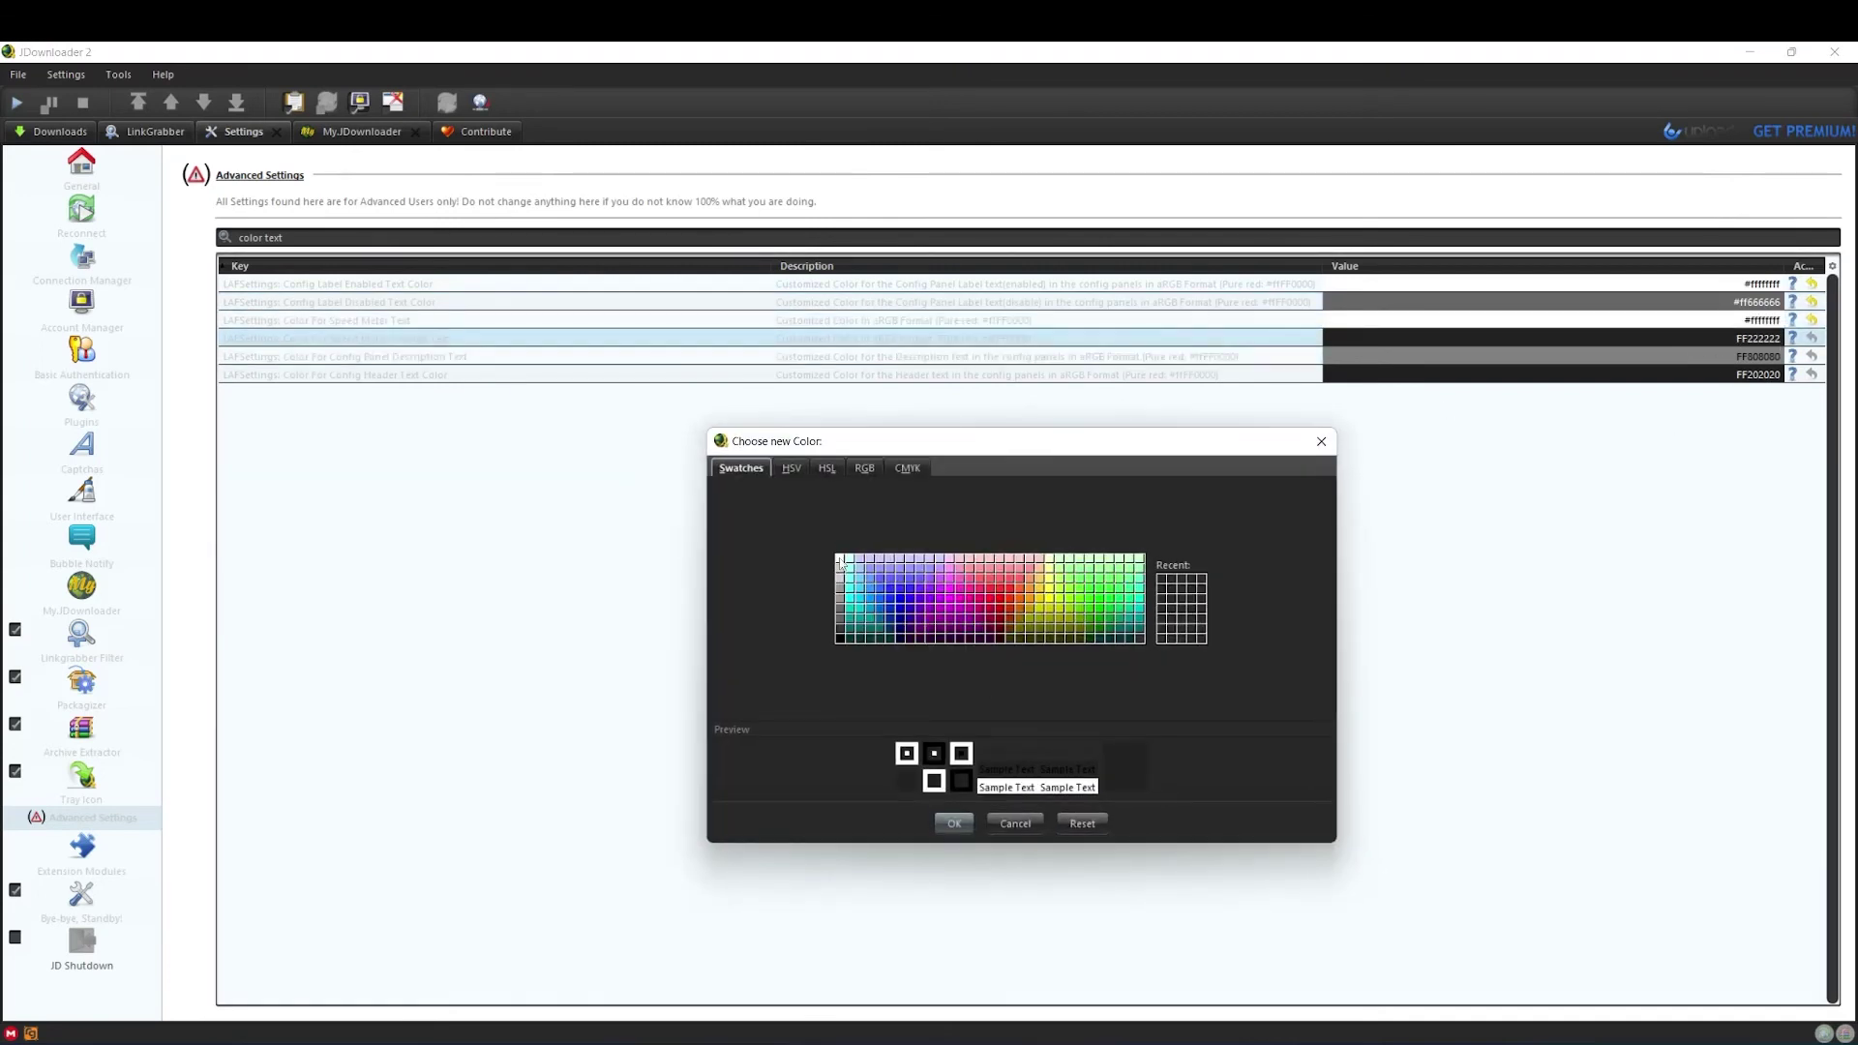
pyautogui.click(839, 557)
pyautogui.click(954, 821)
pyautogui.press('Return')
# Set the config panel description and header text colours to white
pyautogui.click(1742, 355)
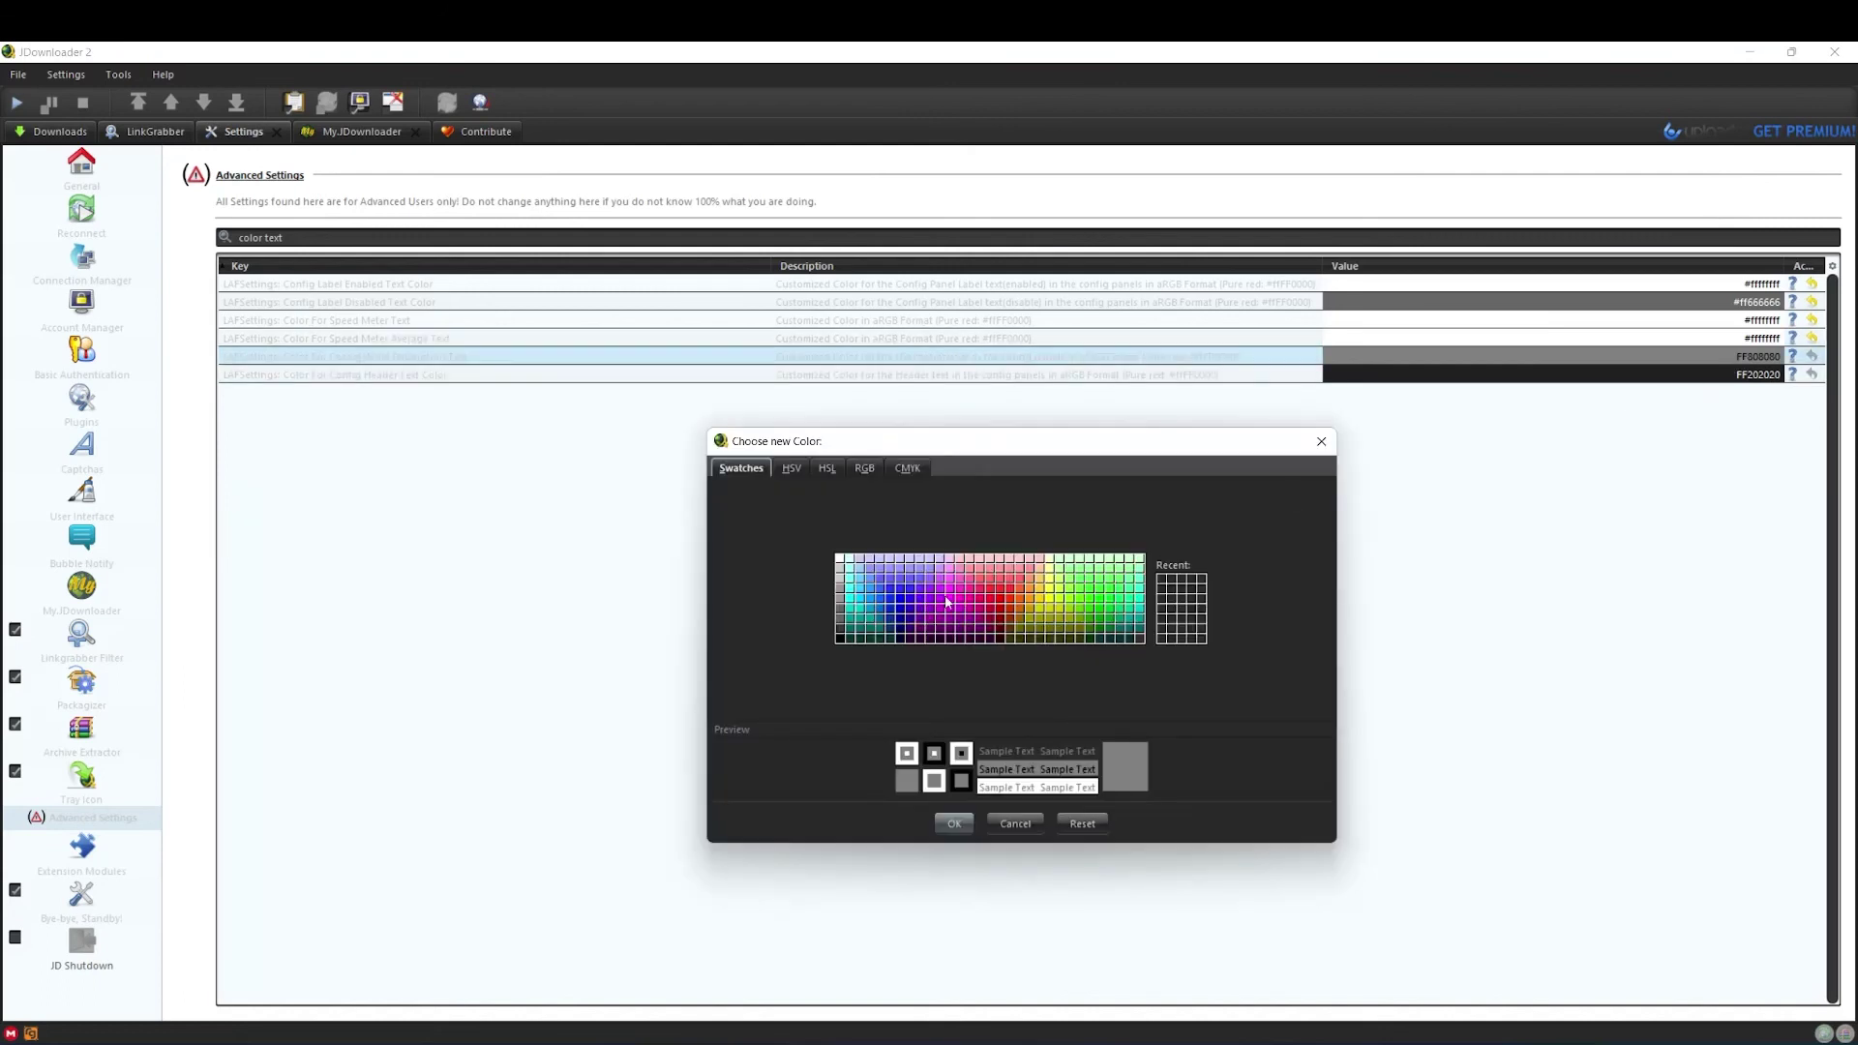
pyautogui.click(840, 559)
pyautogui.click(954, 822)
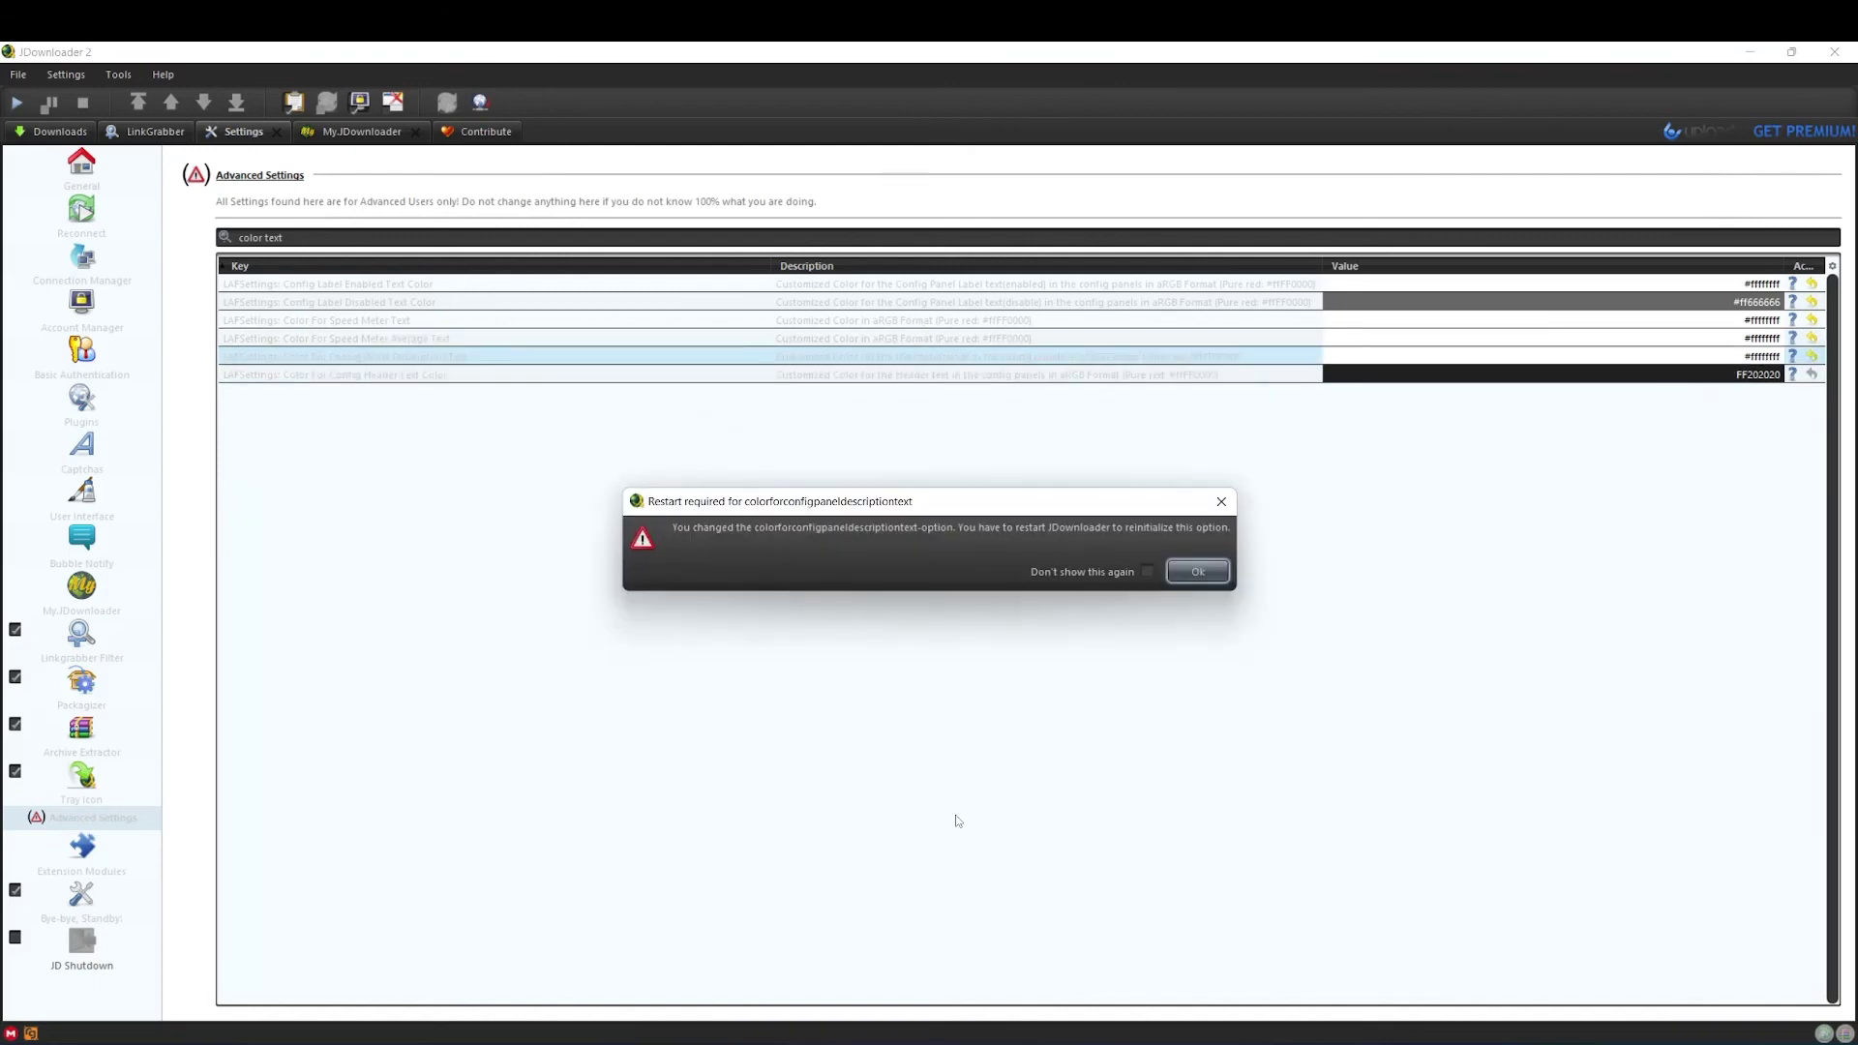
pyautogui.press('Return')
pyautogui.click(1746, 375)
pyautogui.click(846, 564)
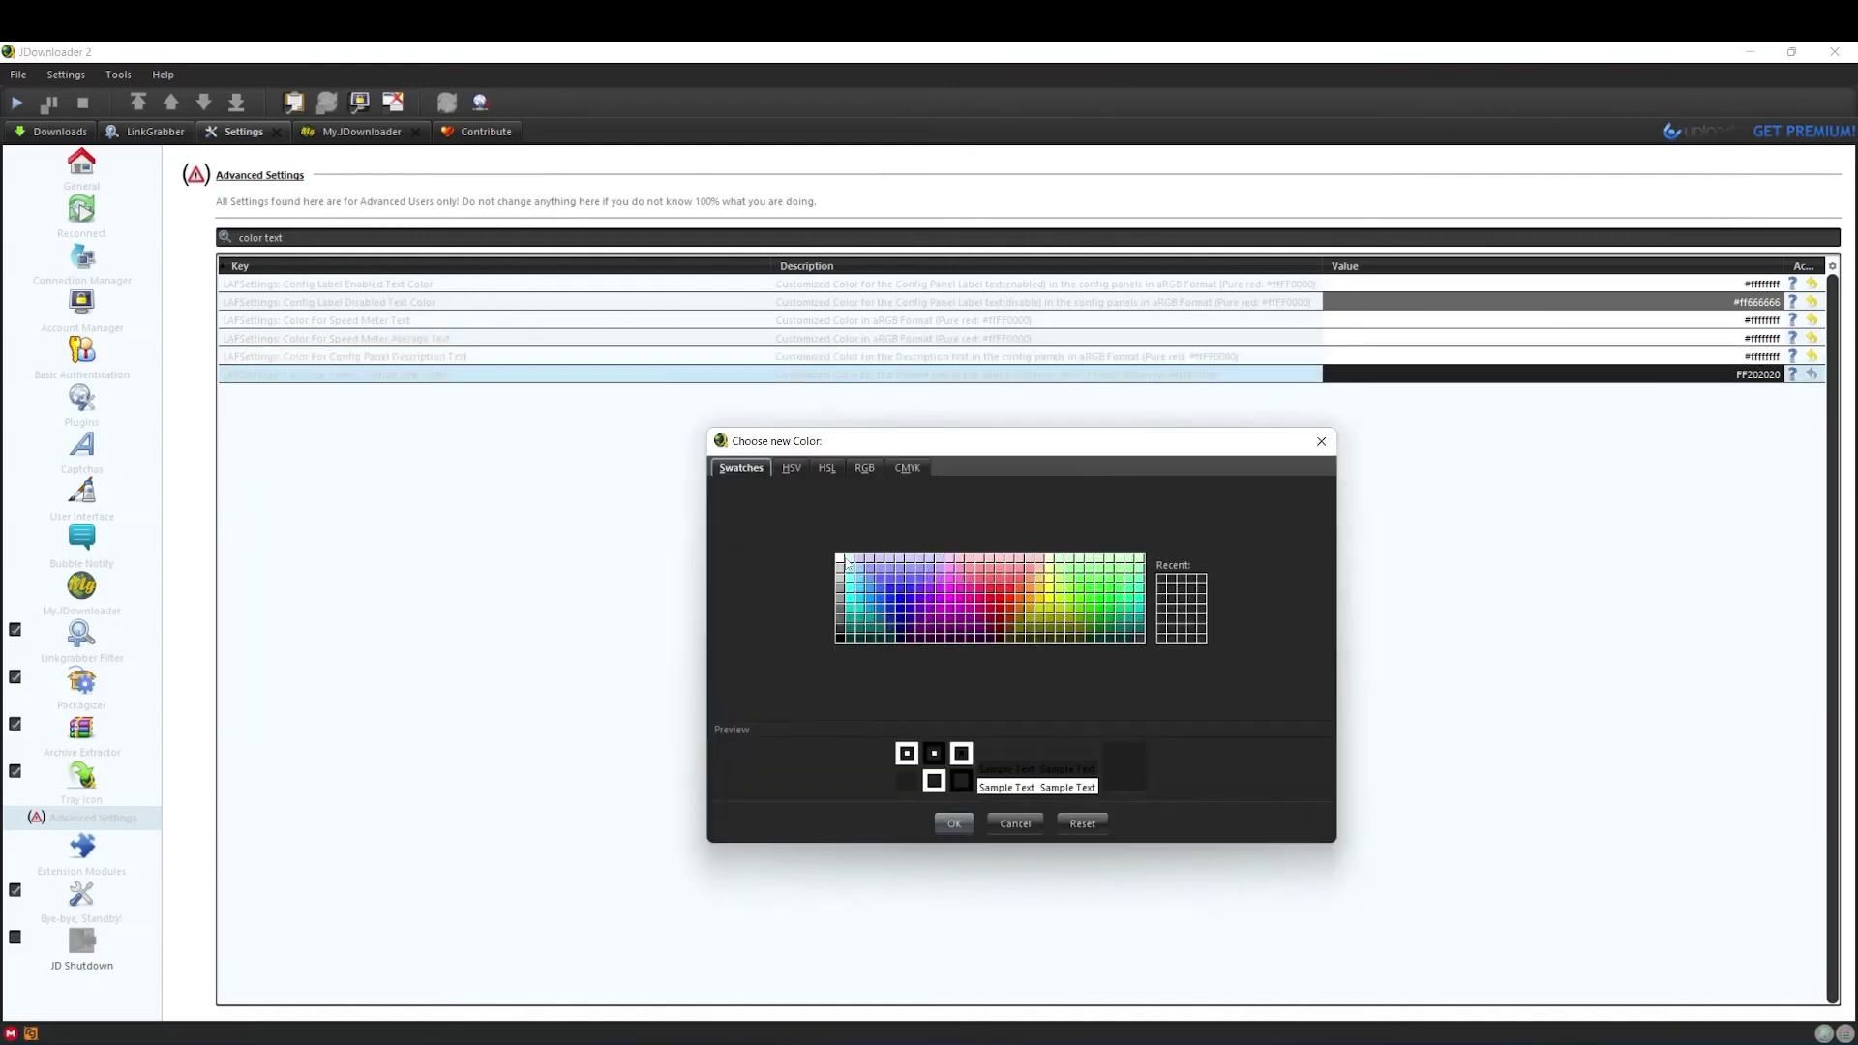
pyautogui.click(954, 821)
pyautogui.press('Return')
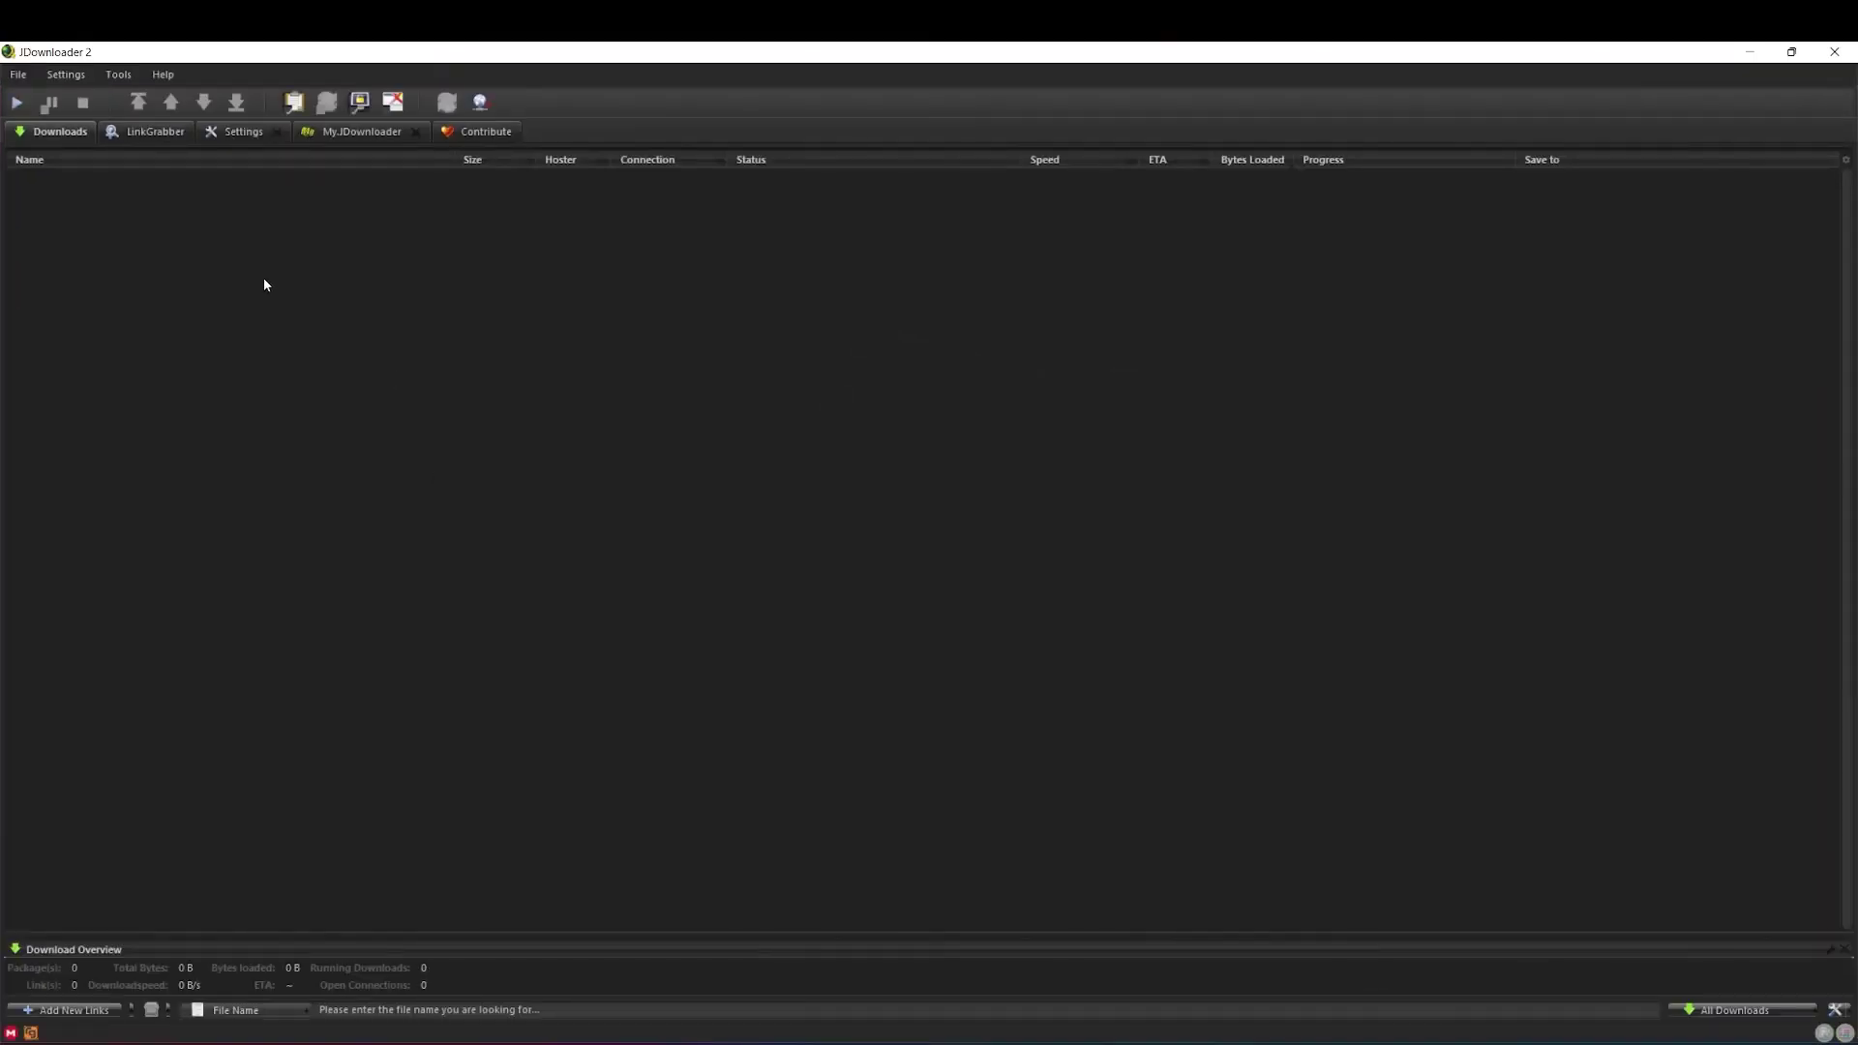
# Show the dark-themed grabbed links view
pyautogui.click(136, 133)
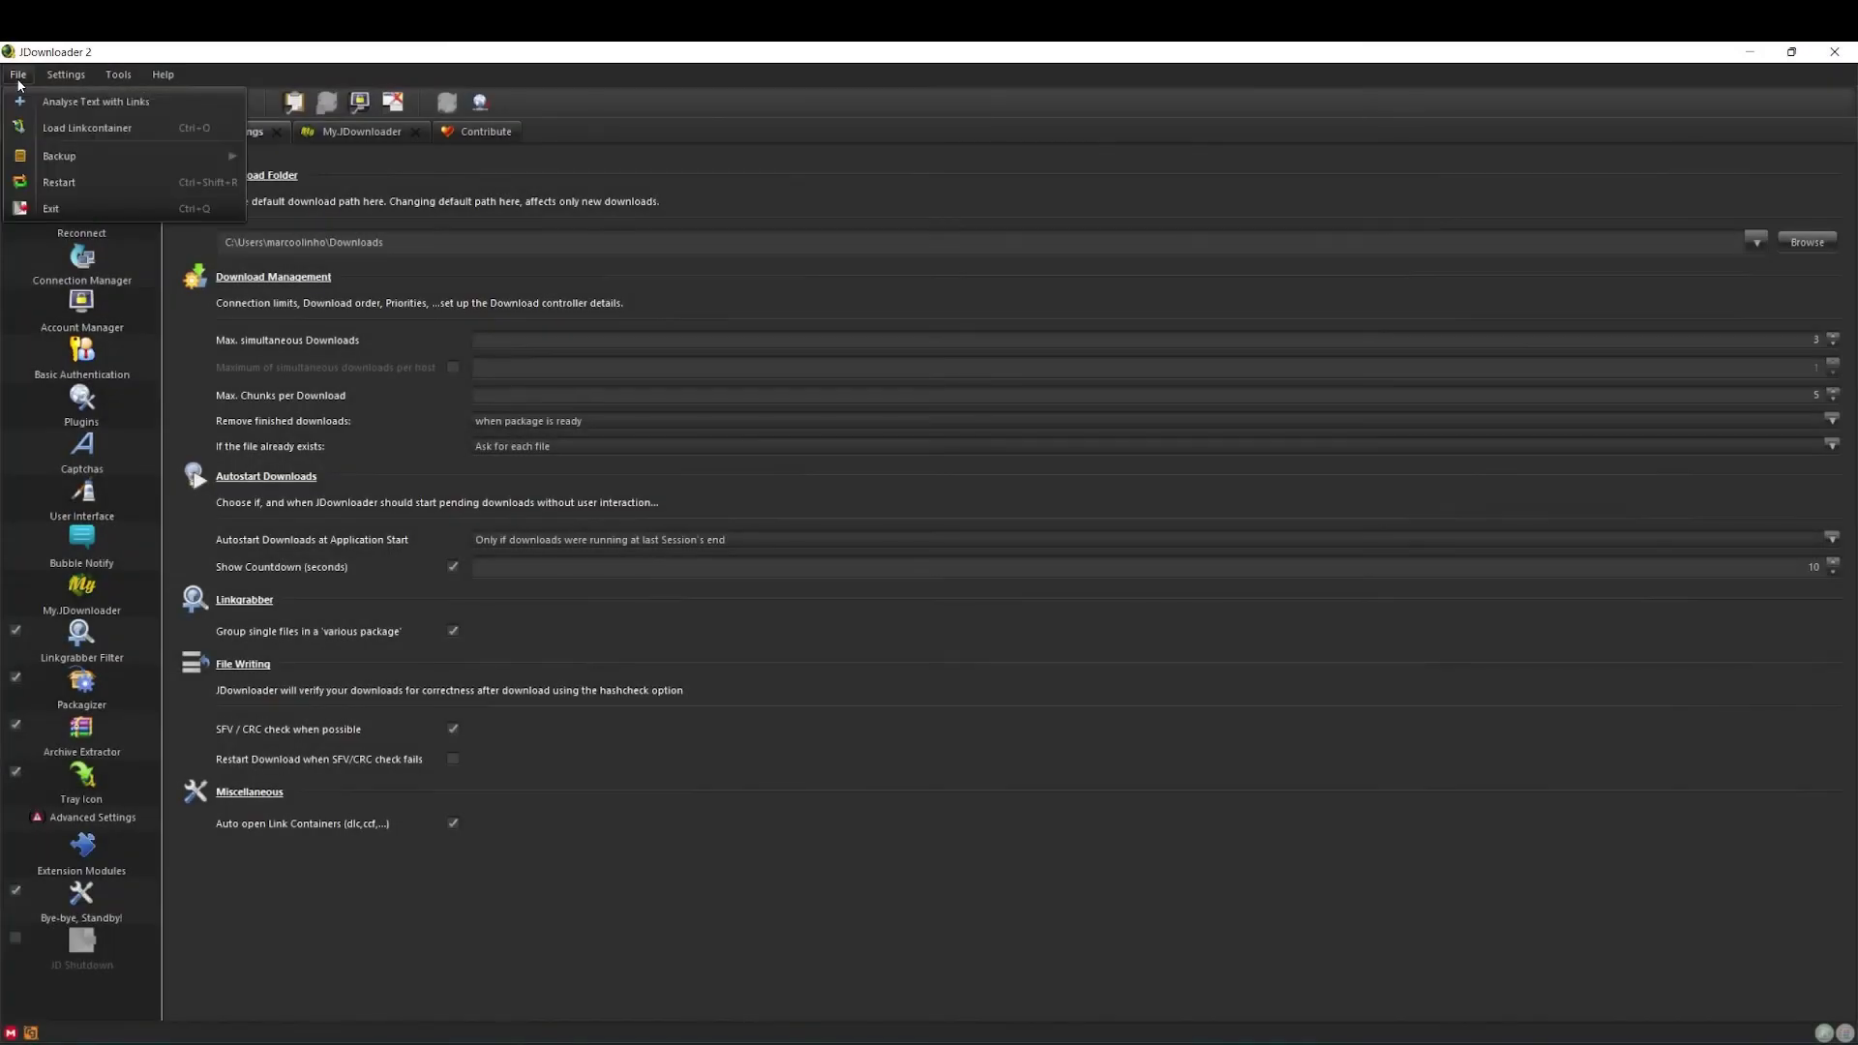
pyautogui.moveTo(59, 155)
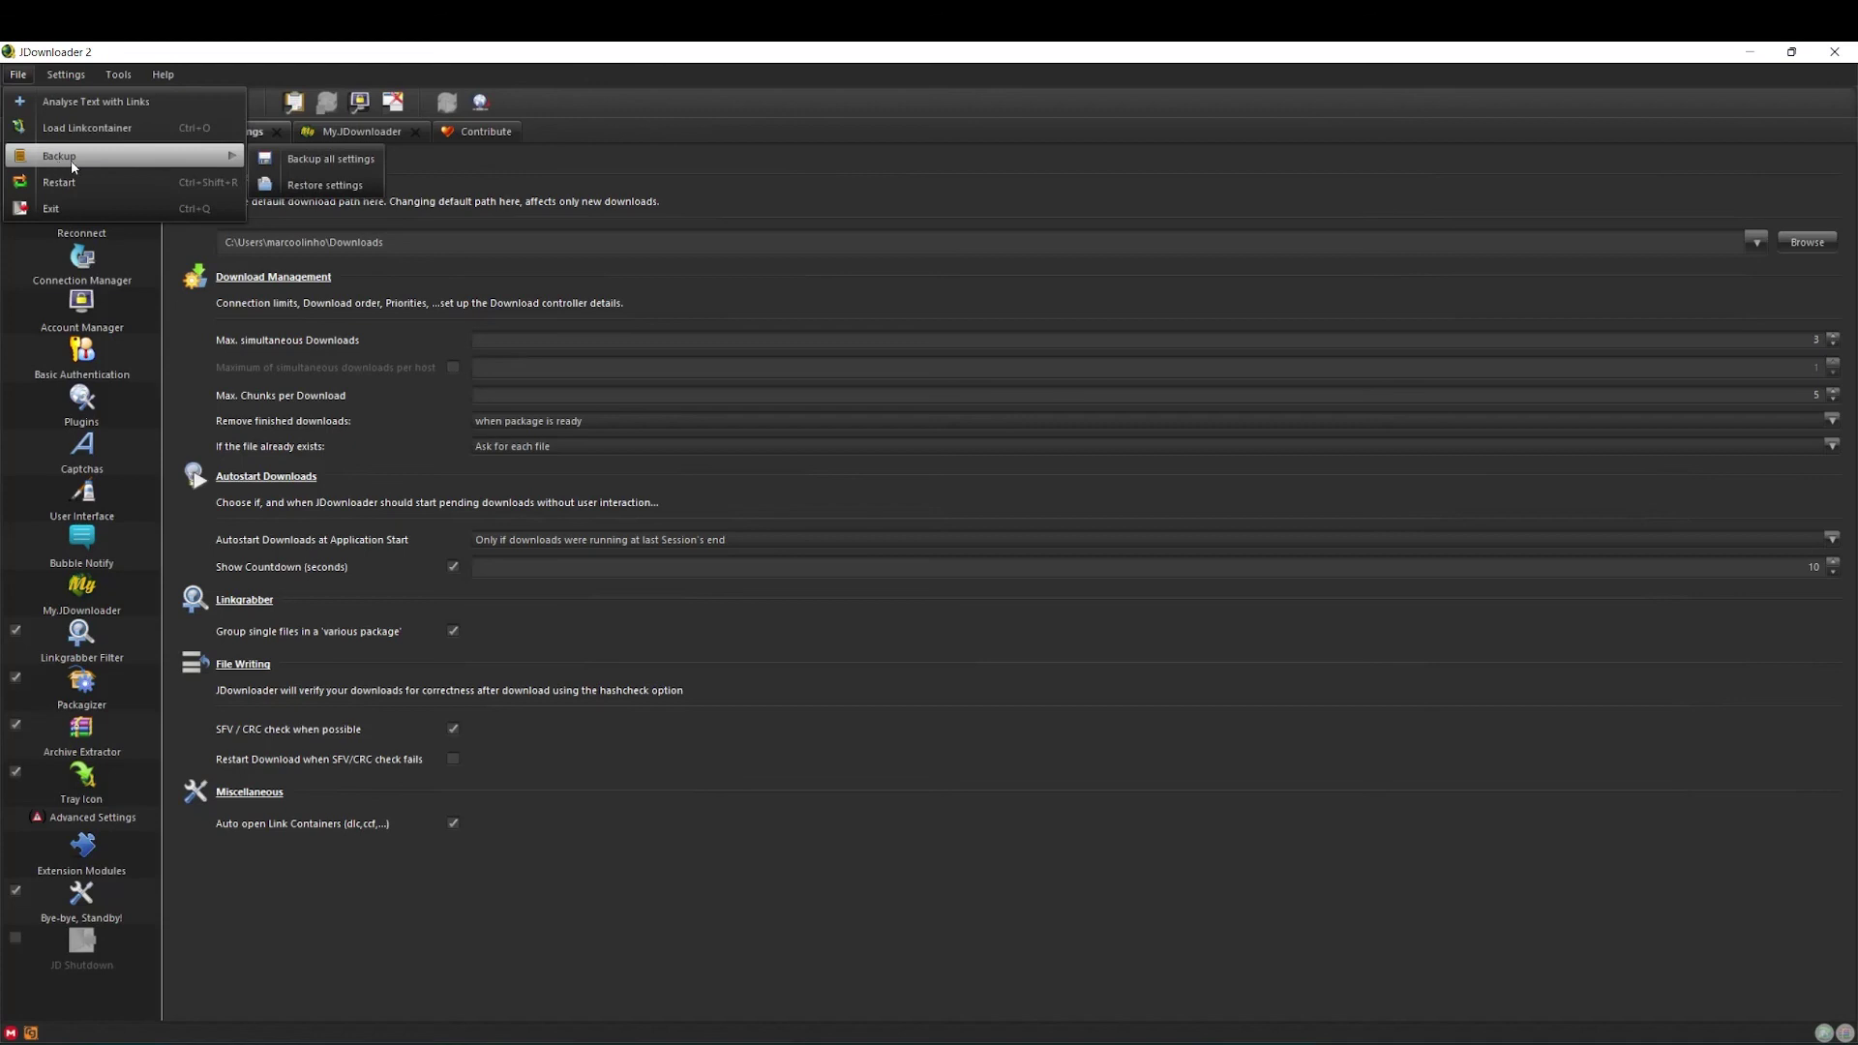
# Choose File > Backup > Backup all settings
pyautogui.click(332, 169)
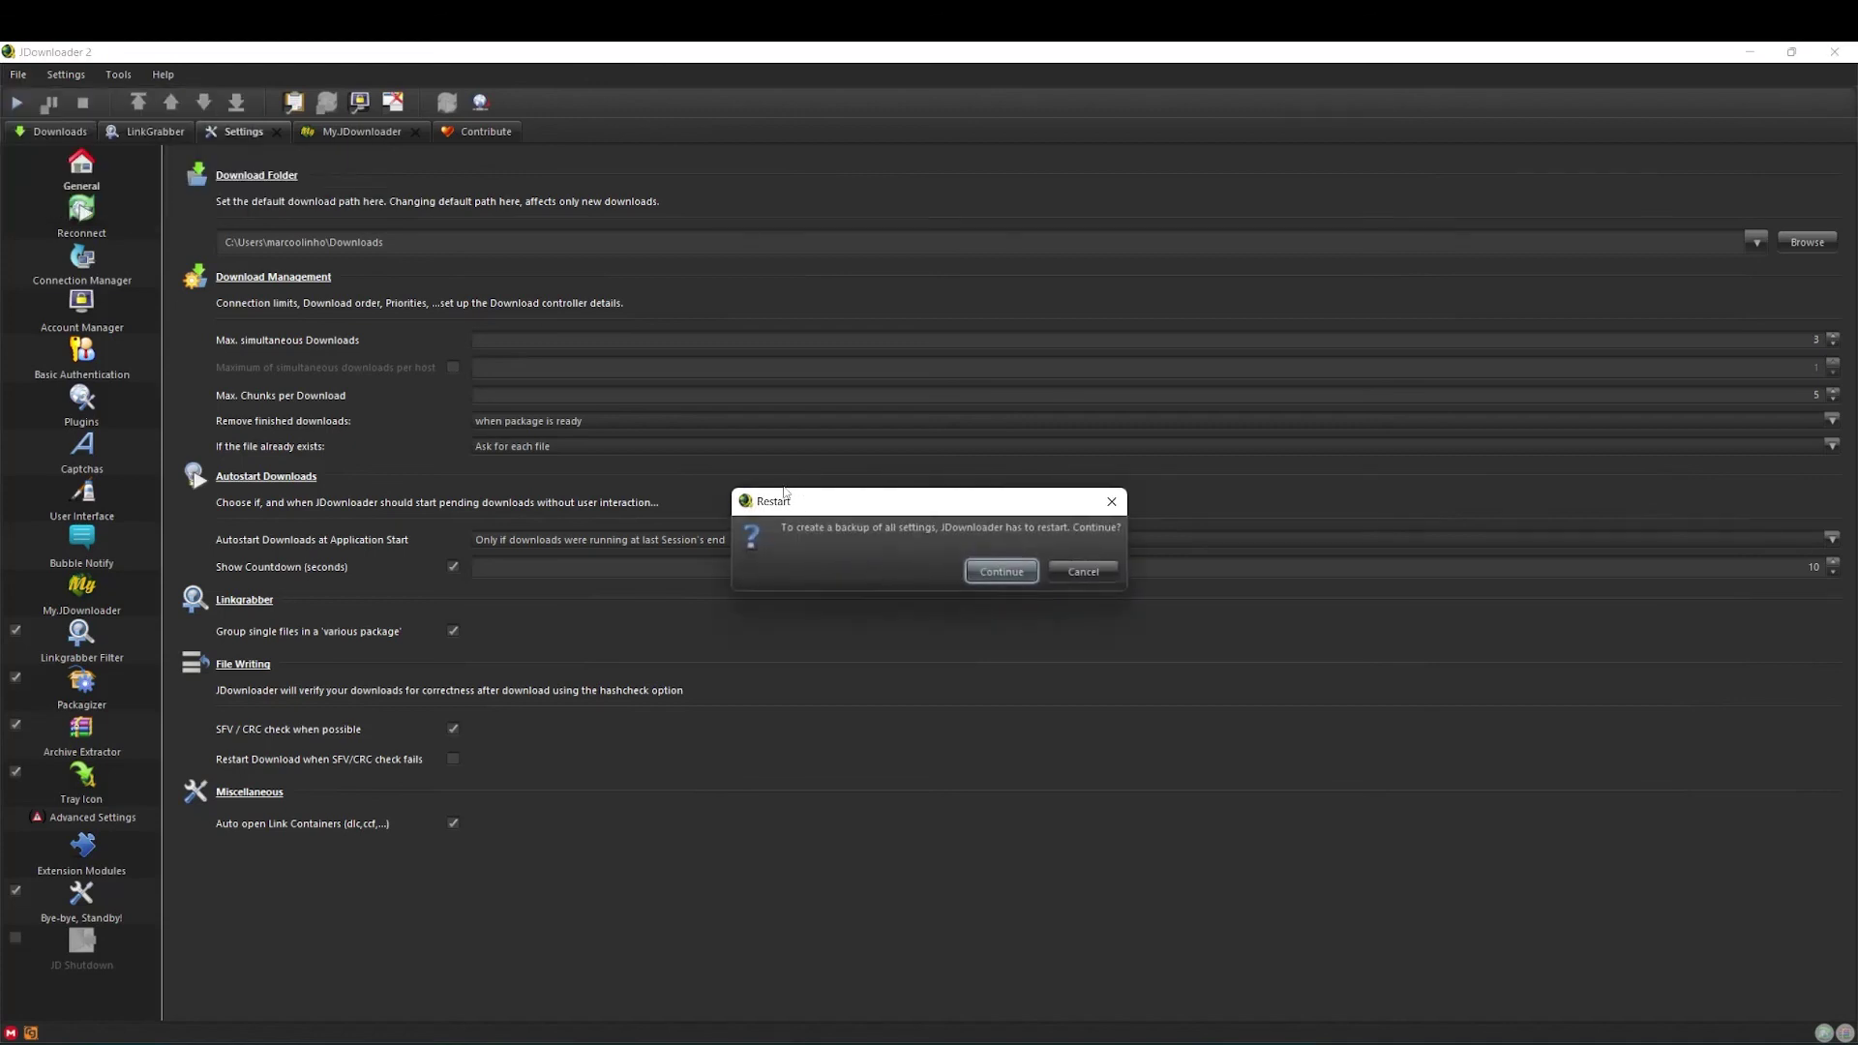